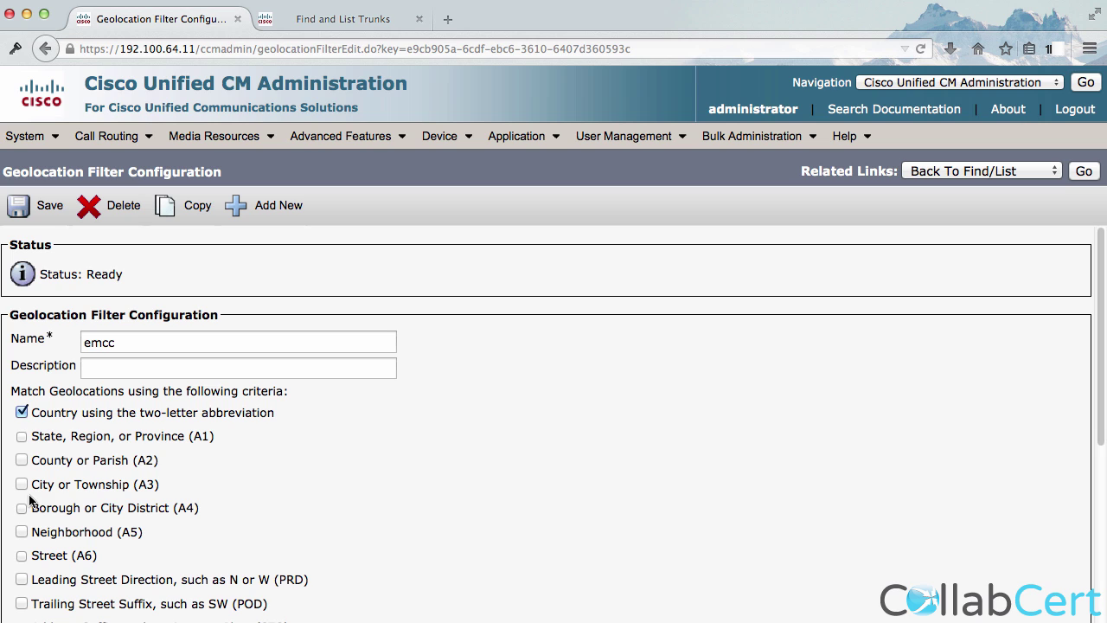
Save the country-only emcc geolocation filter and open the SB geolocation.
{"action": "left_click", "coordinate": [45, 211]}
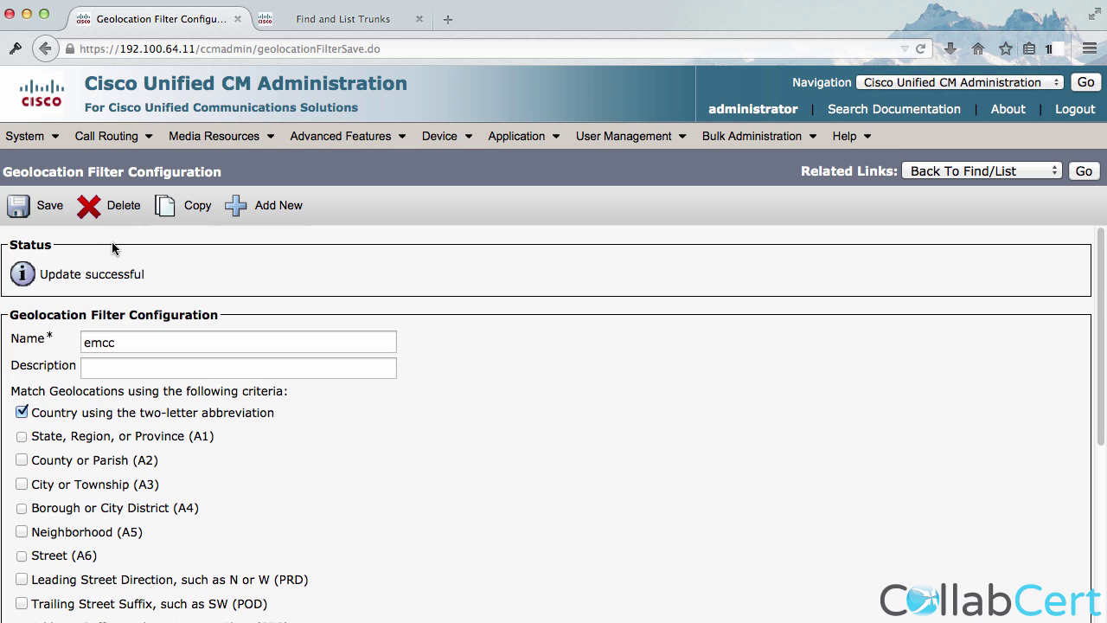
{"action": "mouse_move", "coordinate": [35, 138]}
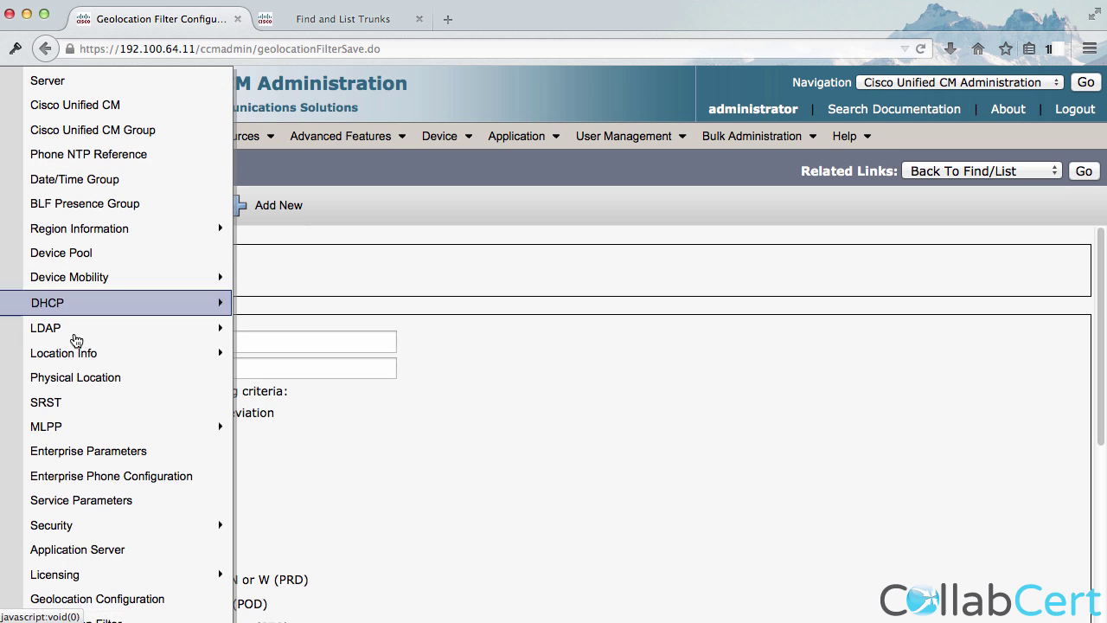
{"action": "left_click", "coordinate": [96, 598]}
{"action": "left_click", "coordinate": [513, 272]}
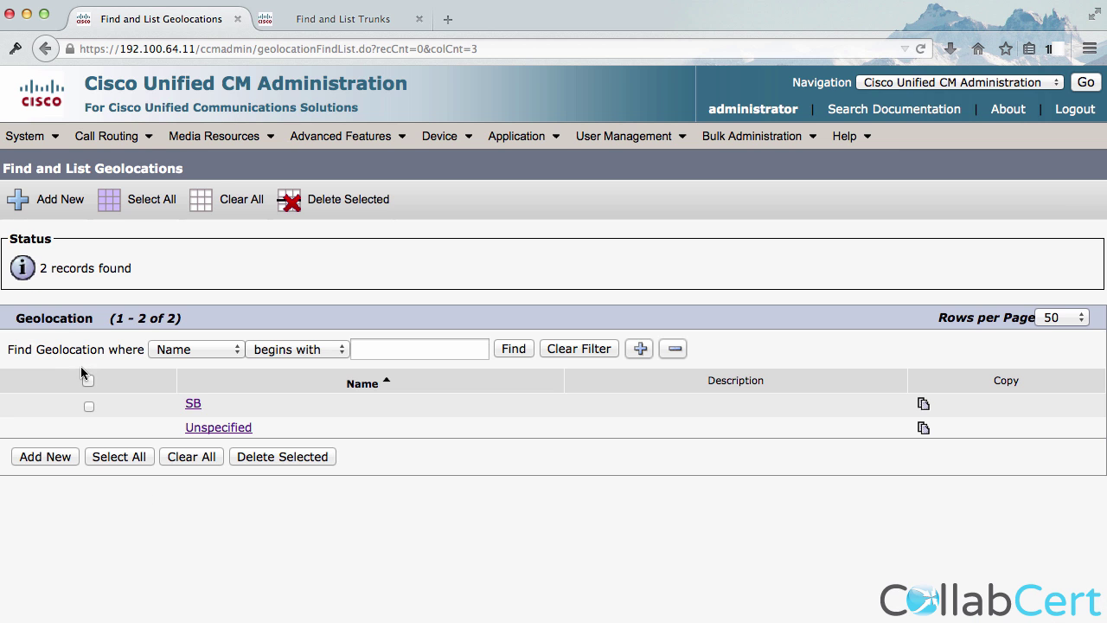
{"action": "left_click", "coordinate": [193, 407]}
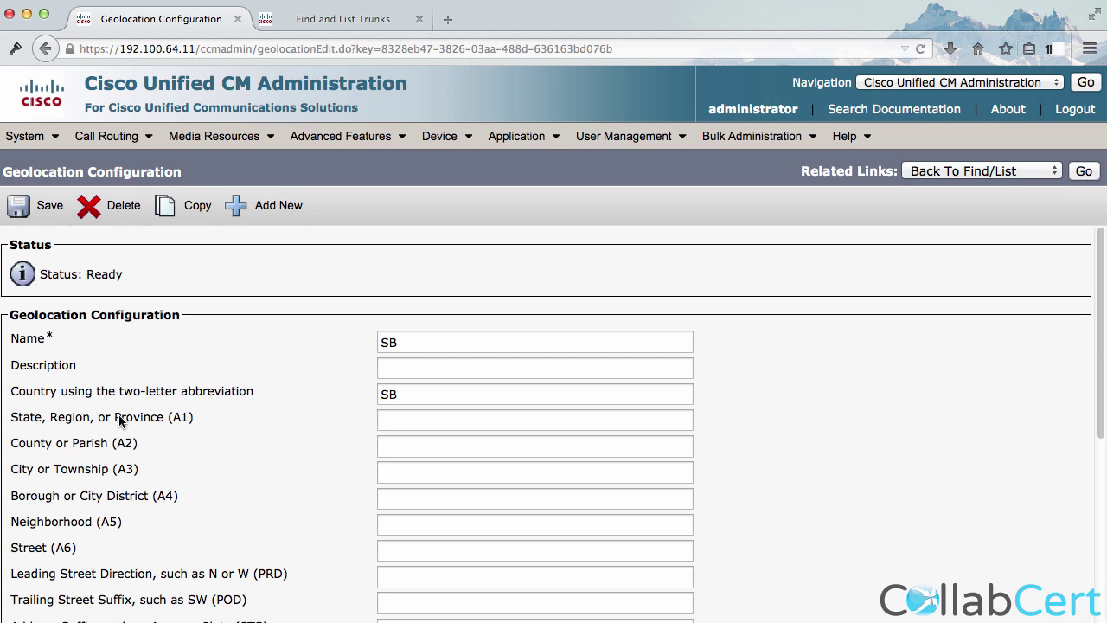
Re-enter SB as the SB geolocation's country, save it, and switch to the other cluster.
{"action": "double_click", "coordinate": [389, 394]}
{"action": "key", "text": "BackSpace"}
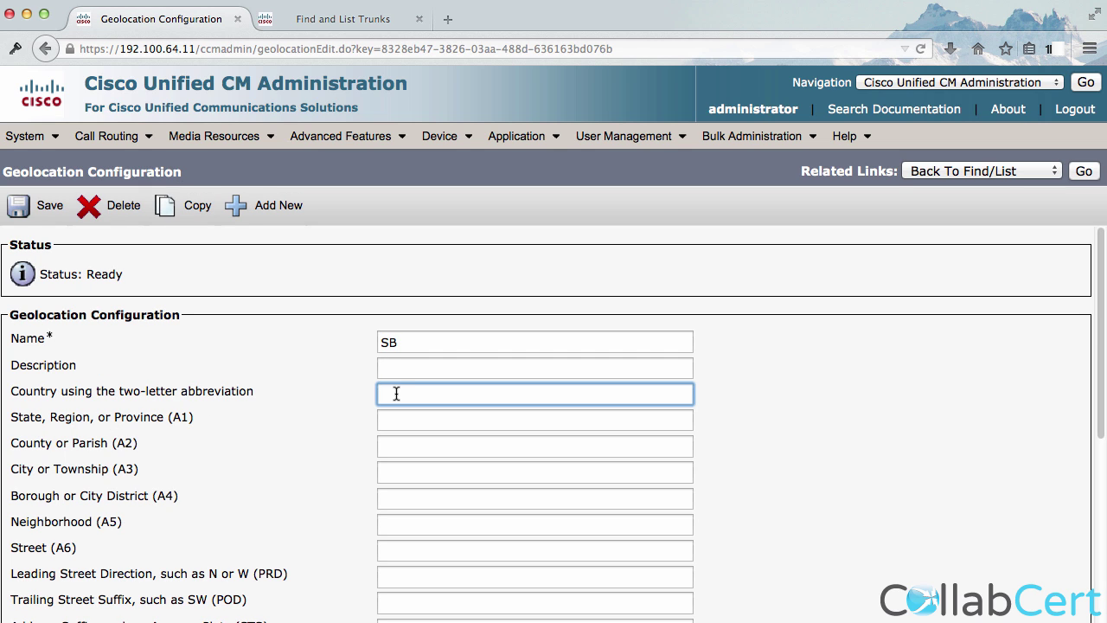
{"action": "key", "text": "super+z"}
{"action": "left_click", "coordinate": [323, 371]}
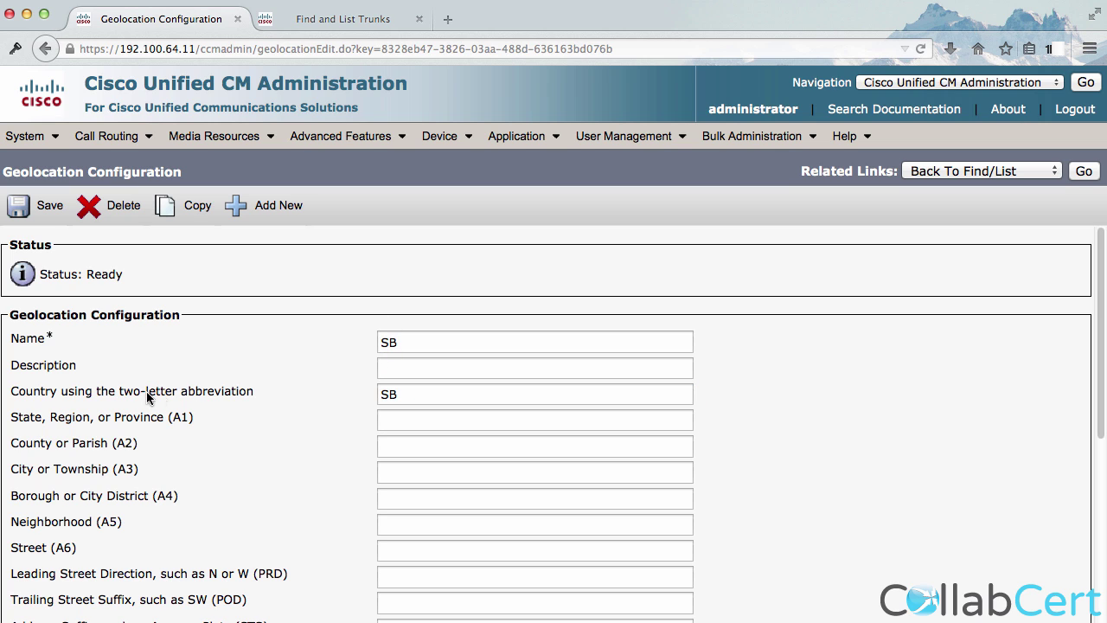
{"action": "left_click", "coordinate": [45, 215]}
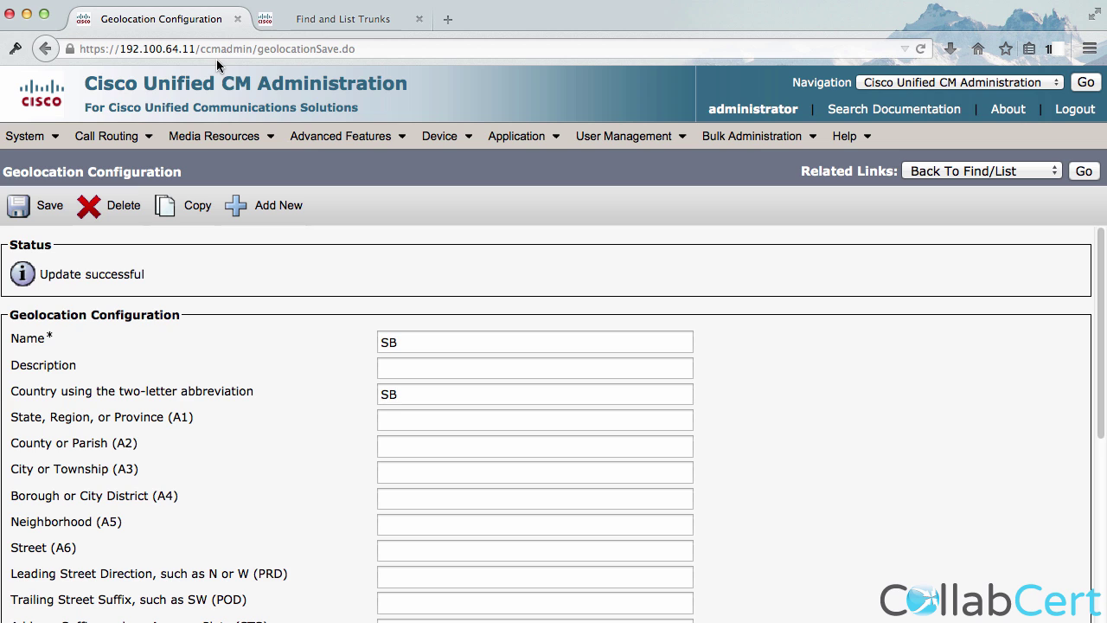
{"action": "left_click", "coordinate": [297, 22]}
{"action": "left_click", "coordinate": [26, 136]}
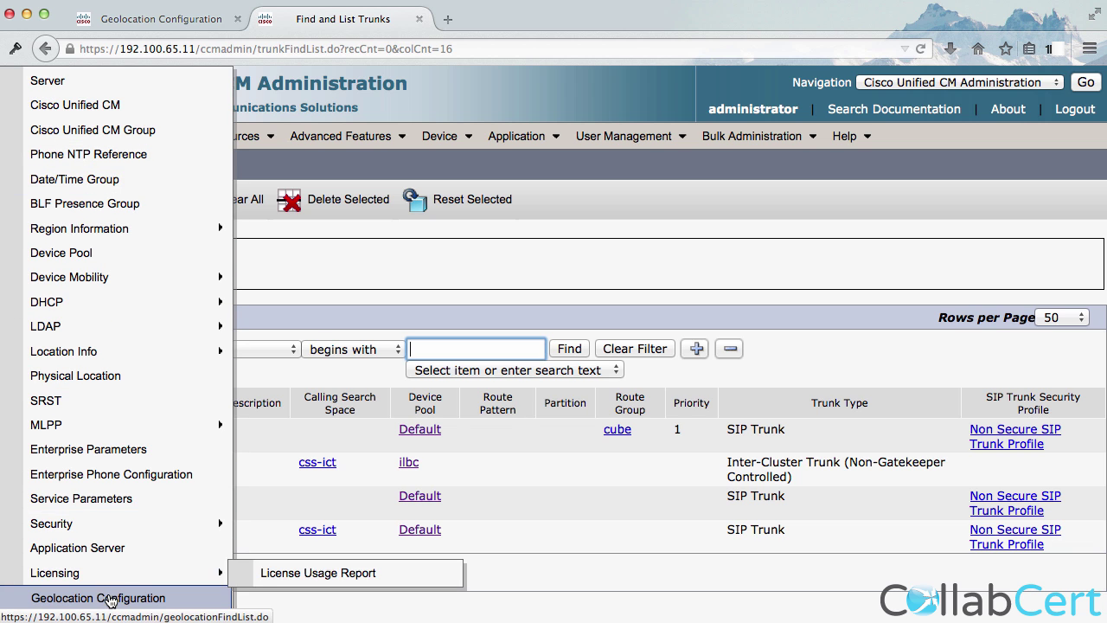
Stop the emcc geolocation filter matching on City or Township and save it, leaving country only.
{"action": "mouse_move", "coordinate": [110, 581]}
{"action": "left_click", "coordinate": [50, 135]}
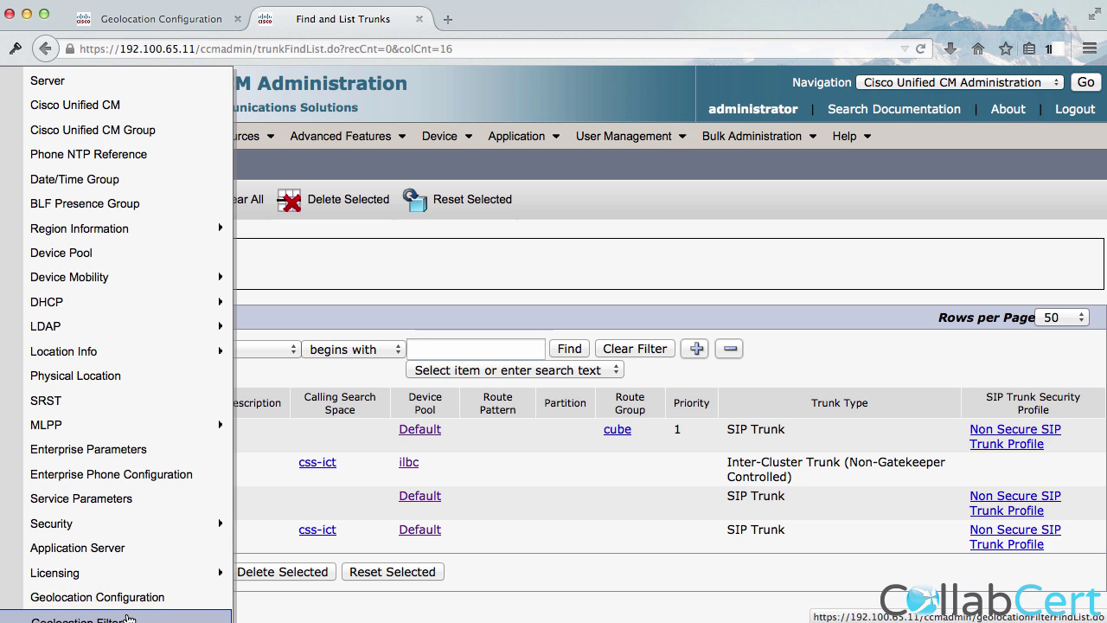
{"action": "left_click", "coordinate": [126, 616]}
{"action": "left_click", "coordinate": [547, 275]}
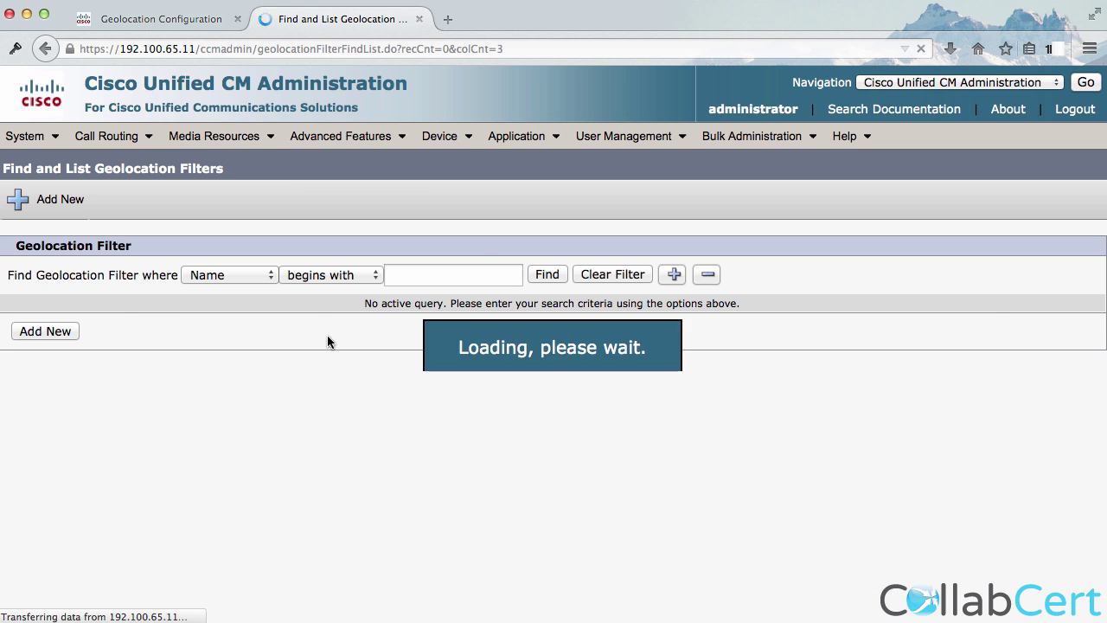
{"action": "left_click", "coordinate": [202, 402]}
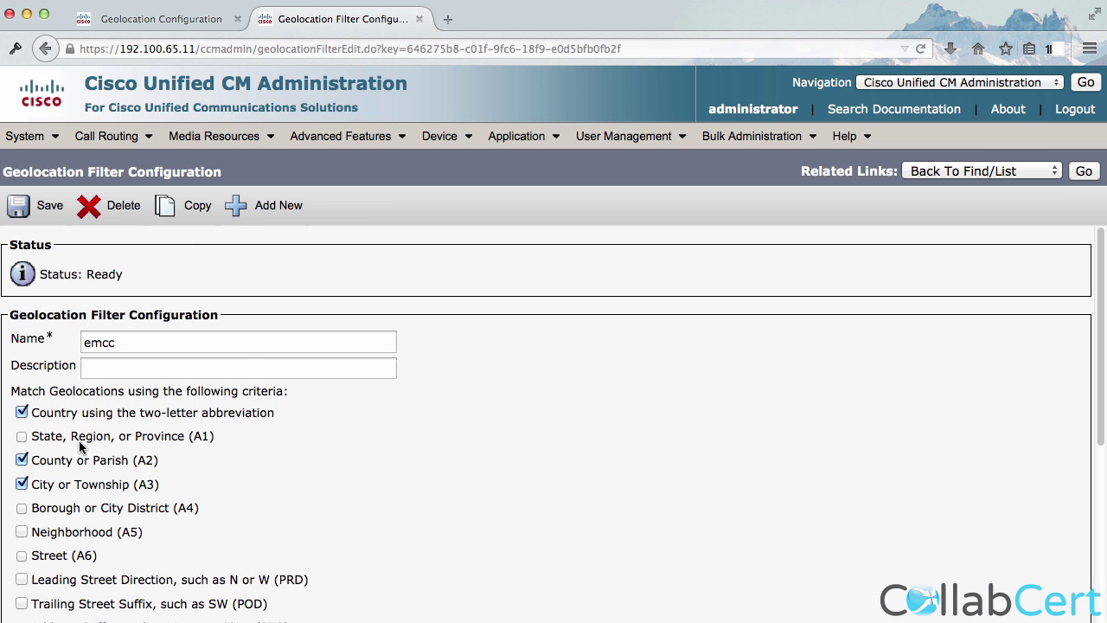
{"action": "left_click", "coordinate": [41, 484]}
{"action": "left_click", "coordinate": [26, 208]}
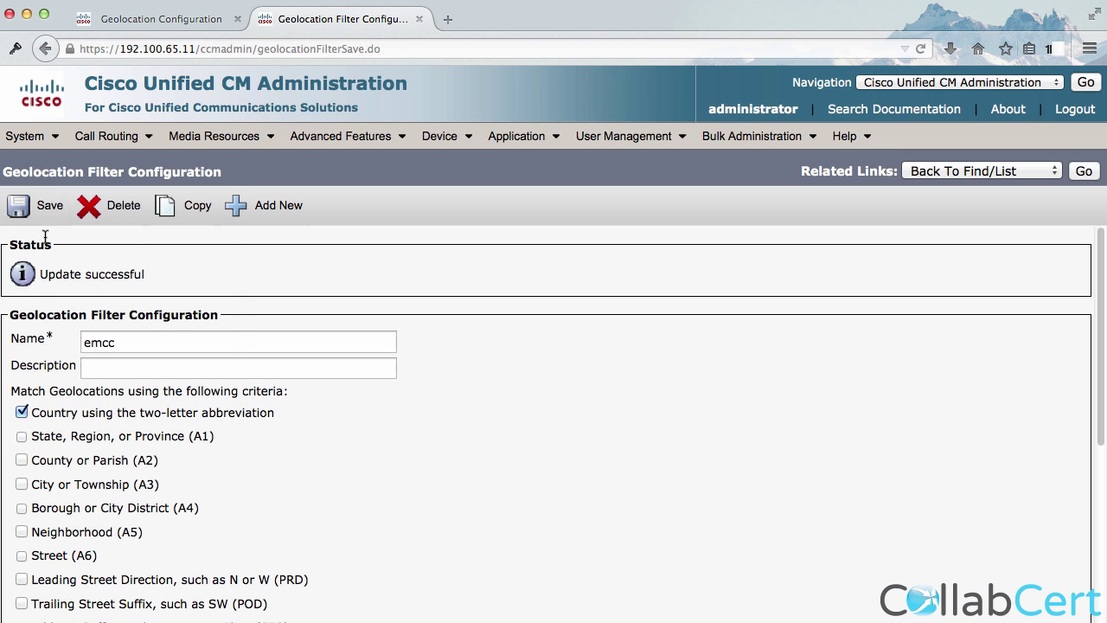
Find and open the SB geolocation on this cluster.
{"action": "mouse_move", "coordinate": [29, 138]}
{"action": "left_click", "coordinate": [86, 598]}
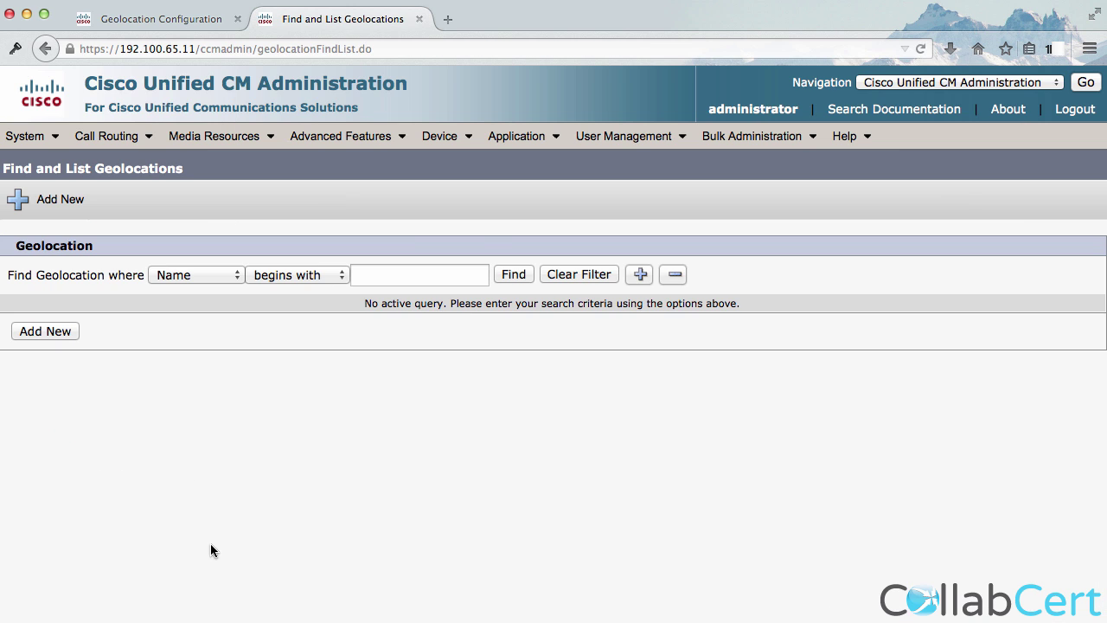
{"action": "left_click", "coordinate": [513, 275]}
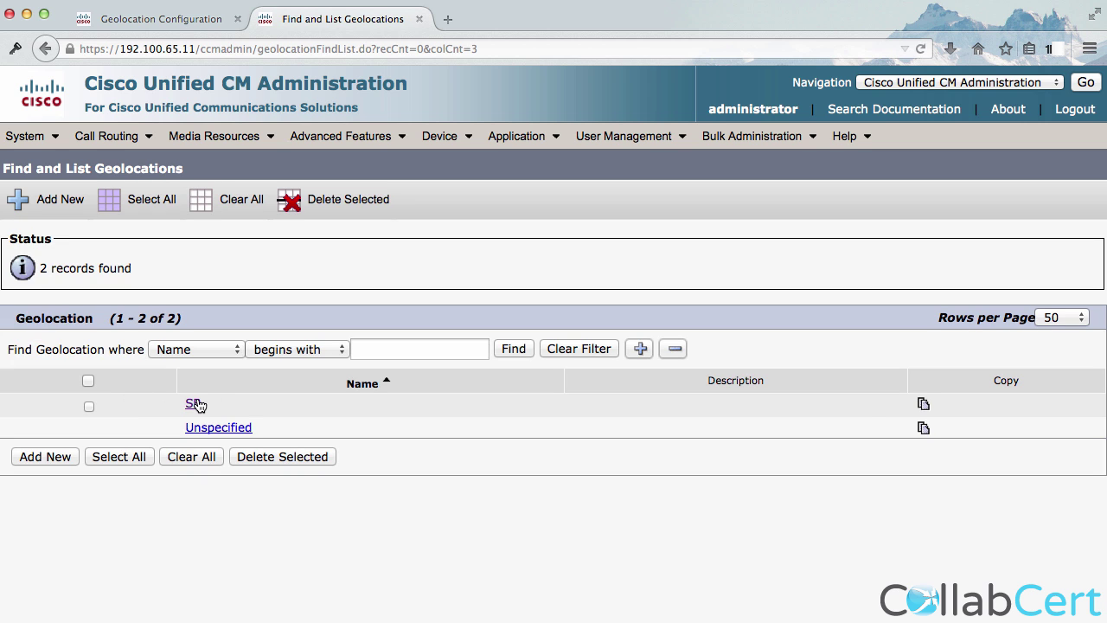
{"action": "left_click", "coordinate": [196, 404]}
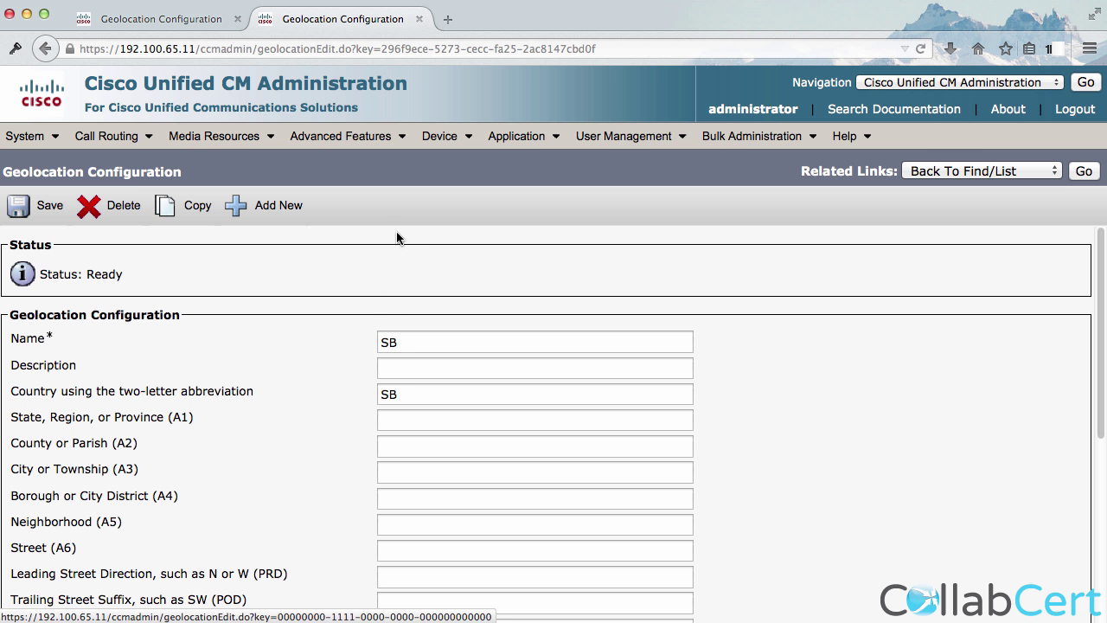
Check phone SEP18339D1435D1's geolocation, leave it at None, and go to Device Pools.
{"action": "mouse_move", "coordinate": [442, 137]}
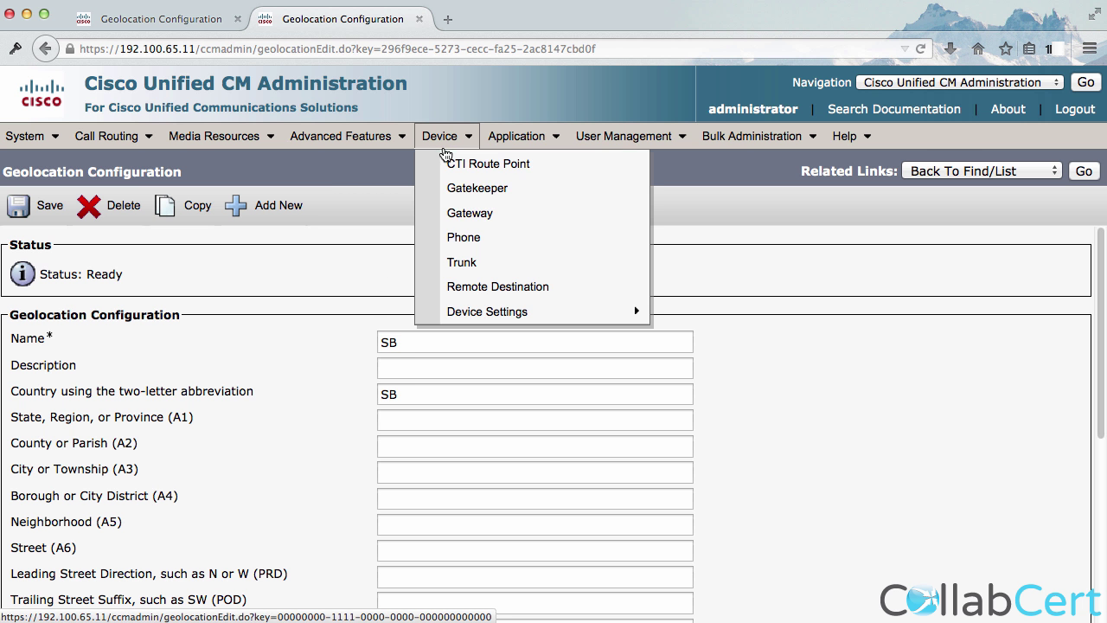
{"action": "left_click", "coordinate": [464, 236]}
{"action": "left_click", "coordinate": [594, 275]}
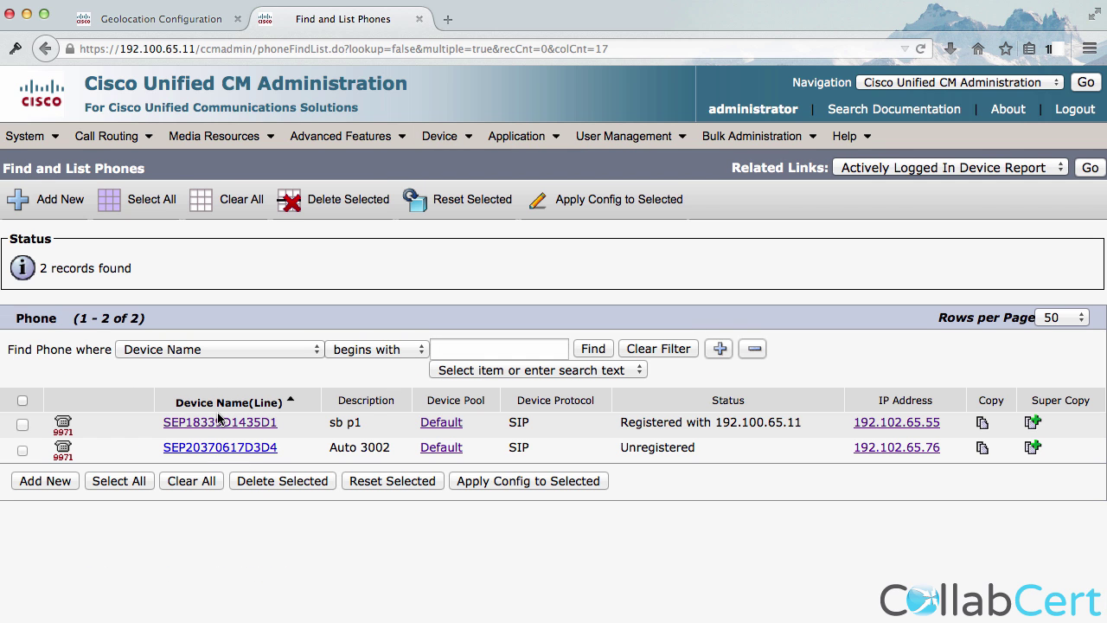
{"action": "left_click", "coordinate": [218, 423]}
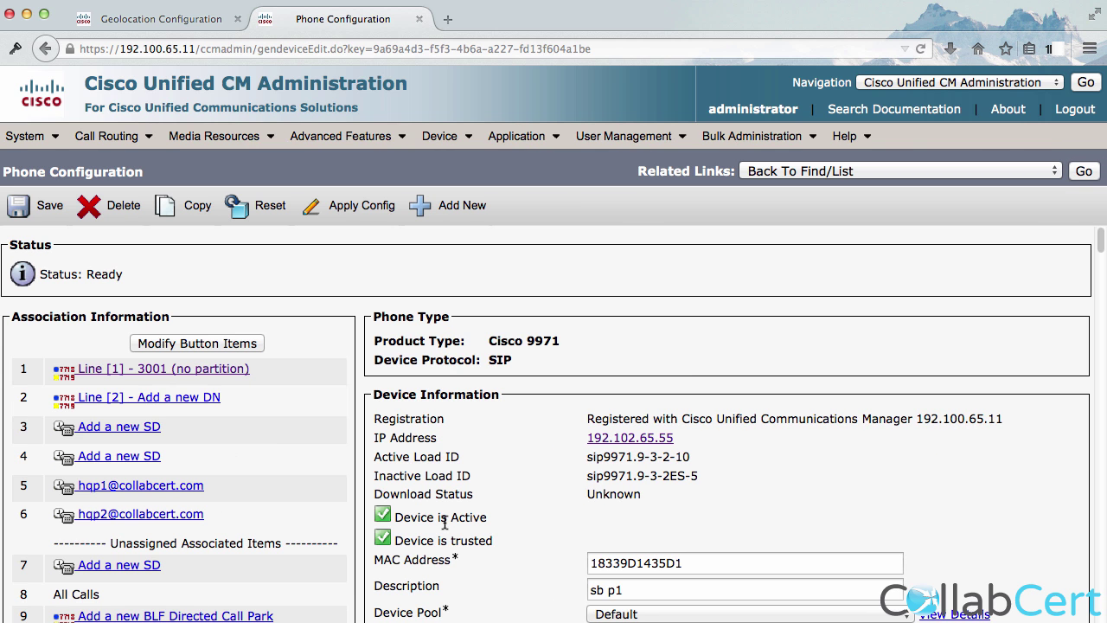
{"action": "scroll", "coordinate": [450, 553], "scroll_direction": "down", "scroll_amount": 4}
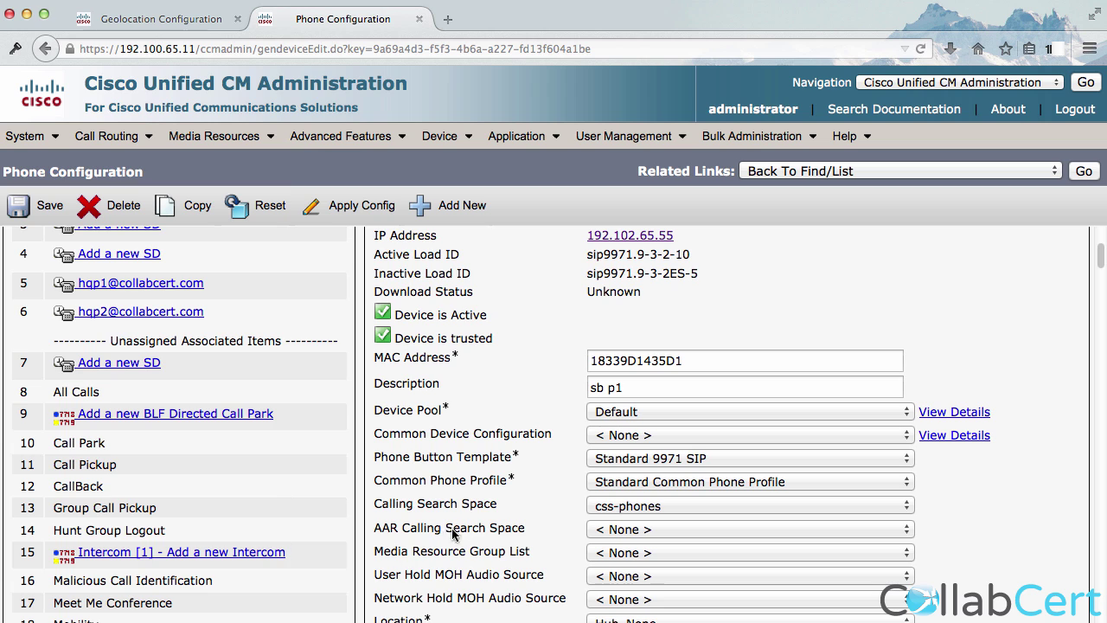
{"action": "scroll", "coordinate": [452, 534], "scroll_direction": "down", "scroll_amount": 8}
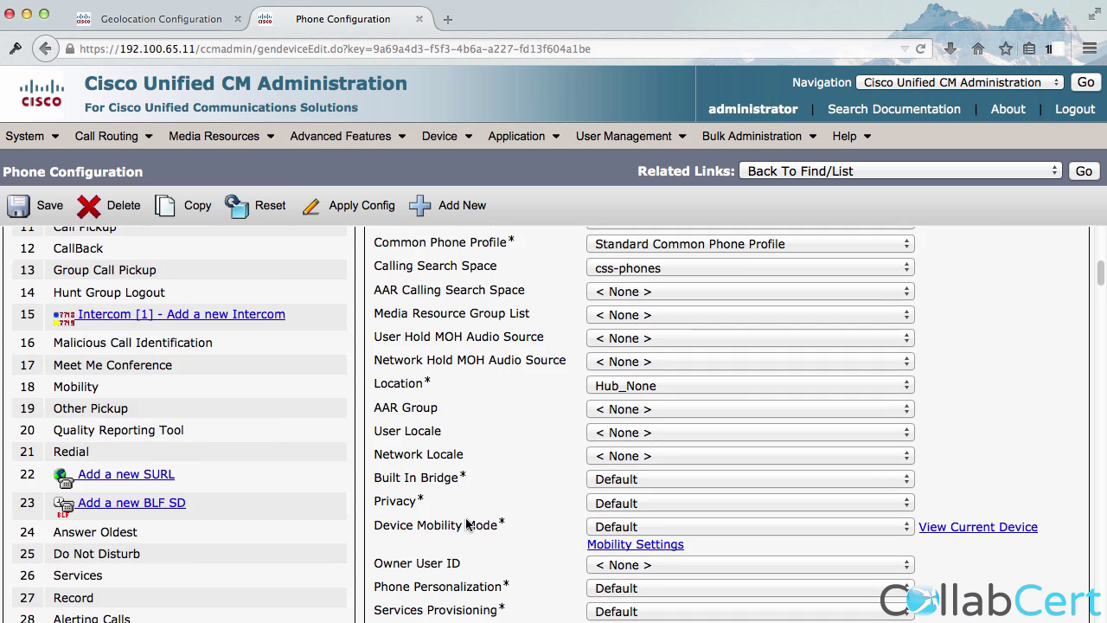
{"action": "scroll", "coordinate": [465, 524], "scroll_direction": "down", "scroll_amount": 5}
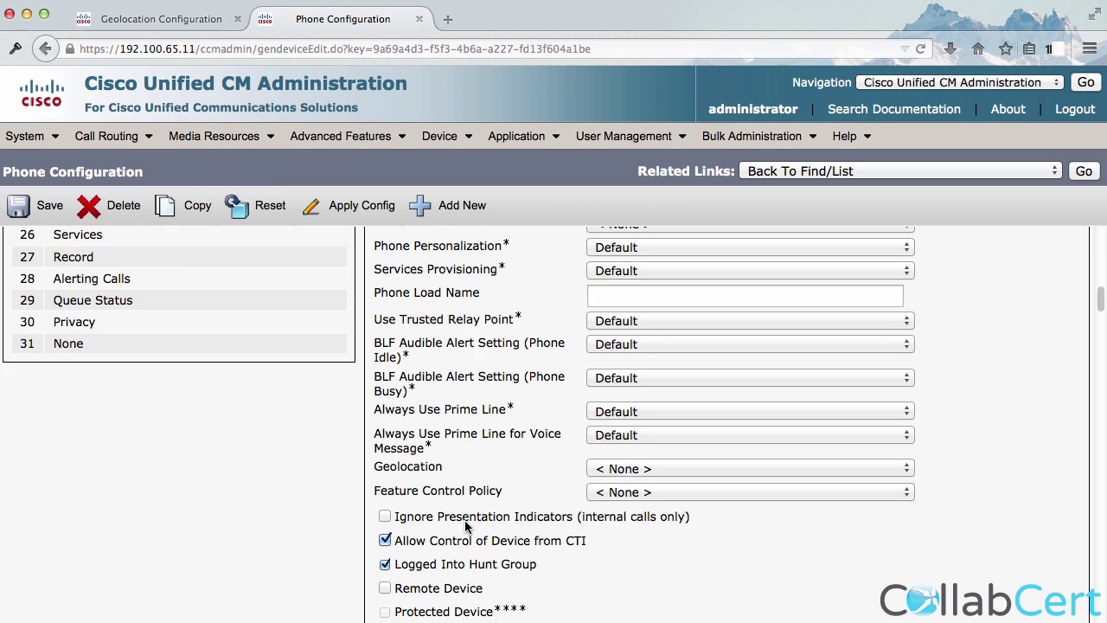
{"action": "left_click", "coordinate": [604, 476]}
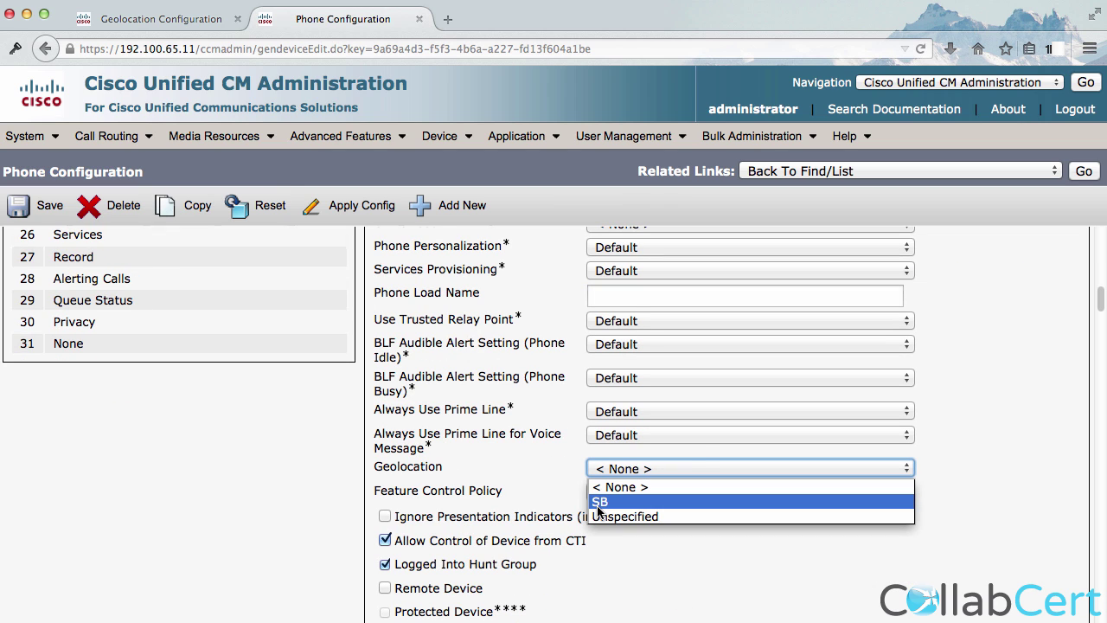
{"action": "left_click", "coordinate": [439, 468]}
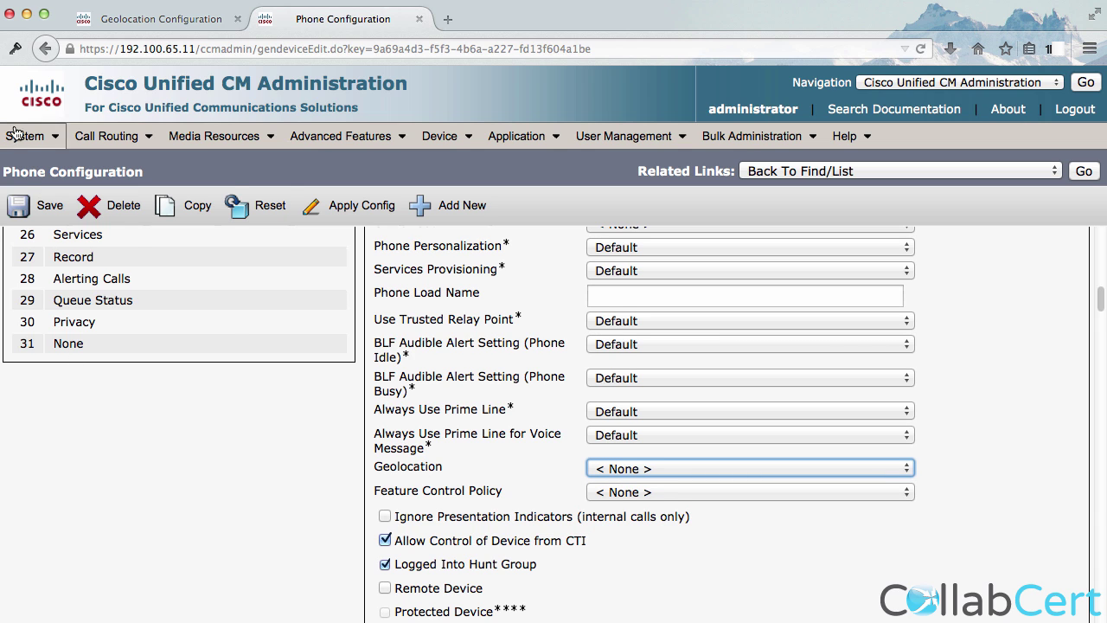
{"action": "mouse_move", "coordinate": [24, 136]}
{"action": "left_click", "coordinate": [91, 256]}
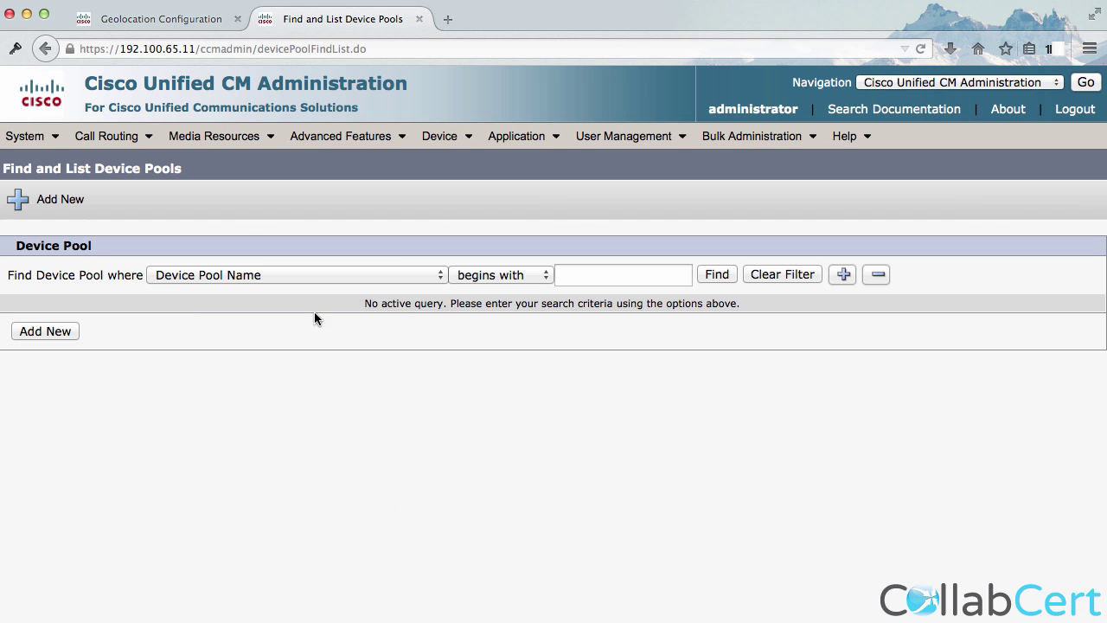
Verify the Default device pool's geolocation is SB, then return to the first cluster's SB geolocation.
{"action": "left_click", "coordinate": [714, 274]}
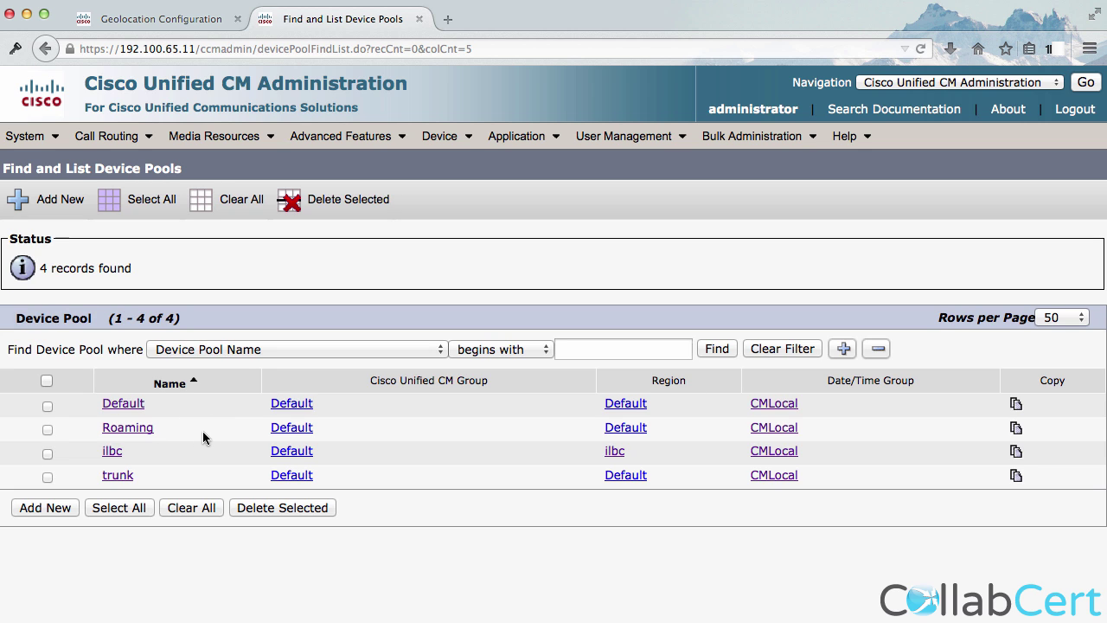
{"action": "left_click", "coordinate": [123, 403]}
{"action": "scroll", "coordinate": [130, 430], "scroll_direction": "down", "scroll_amount": 8}
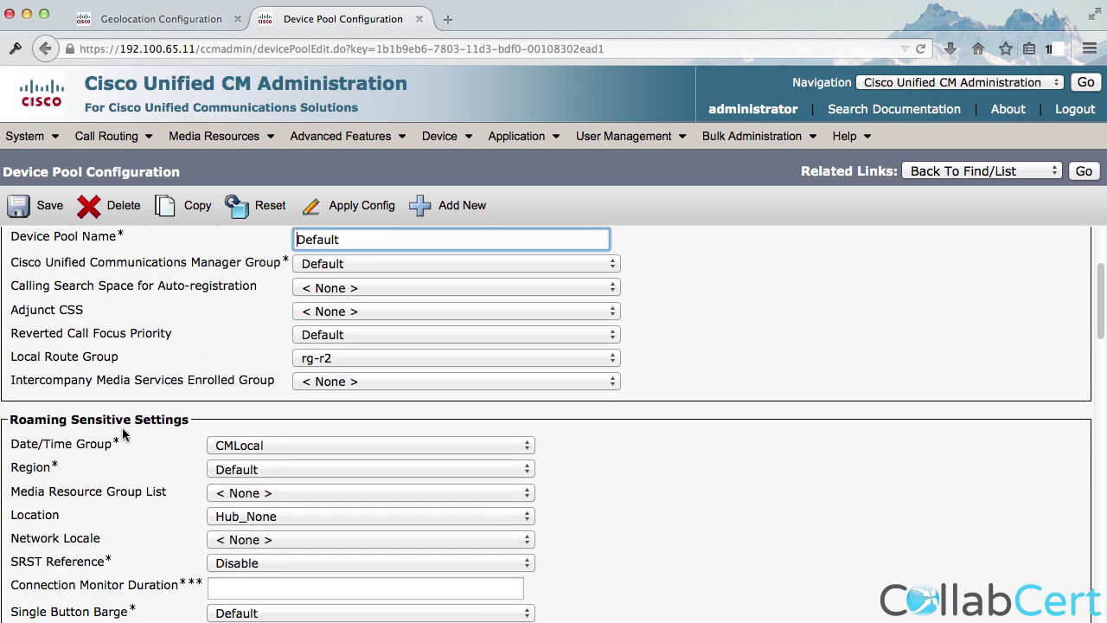
{"action": "scroll", "coordinate": [126, 430], "scroll_direction": "down", "scroll_amount": 6}
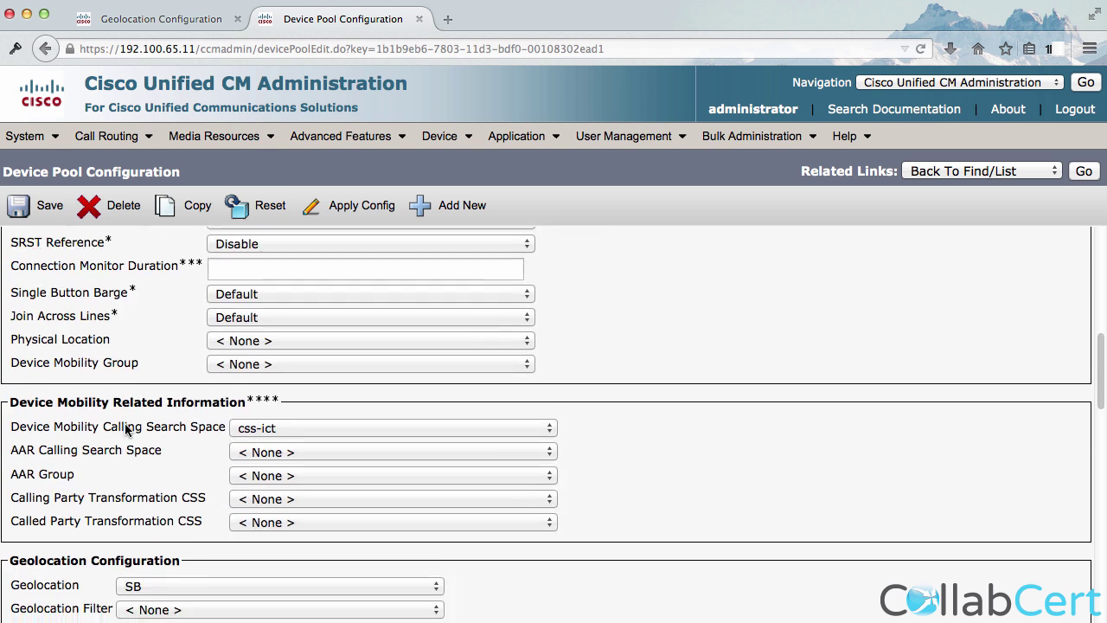
{"action": "left_click_drag", "start_coordinate": [85, 487], "coordinate": [38, 487]}
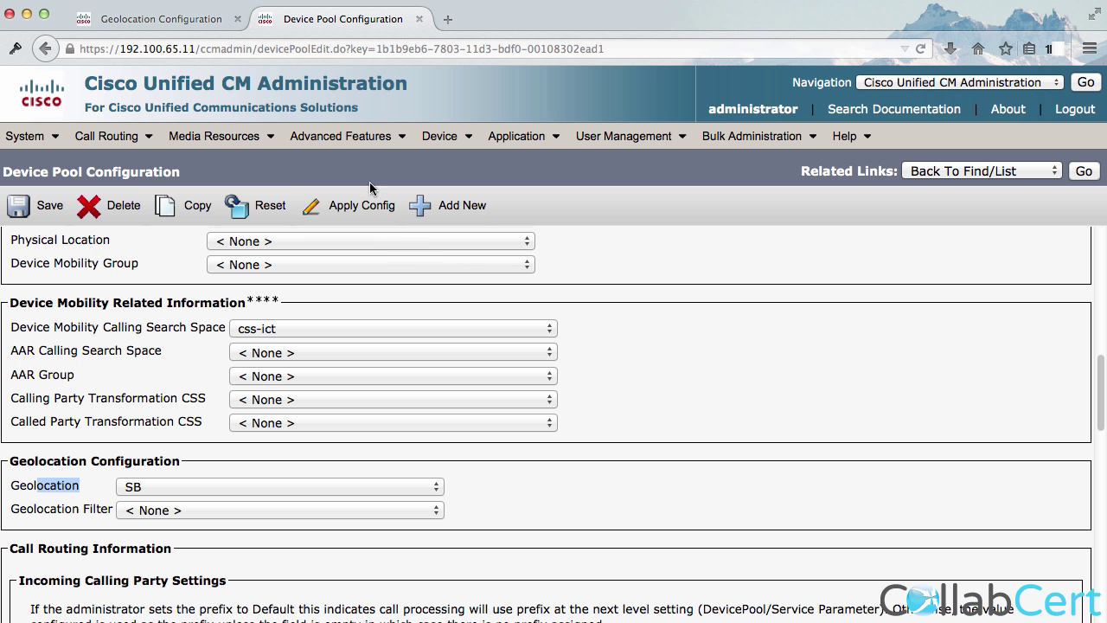
{"action": "left_click", "coordinate": [205, 19]}
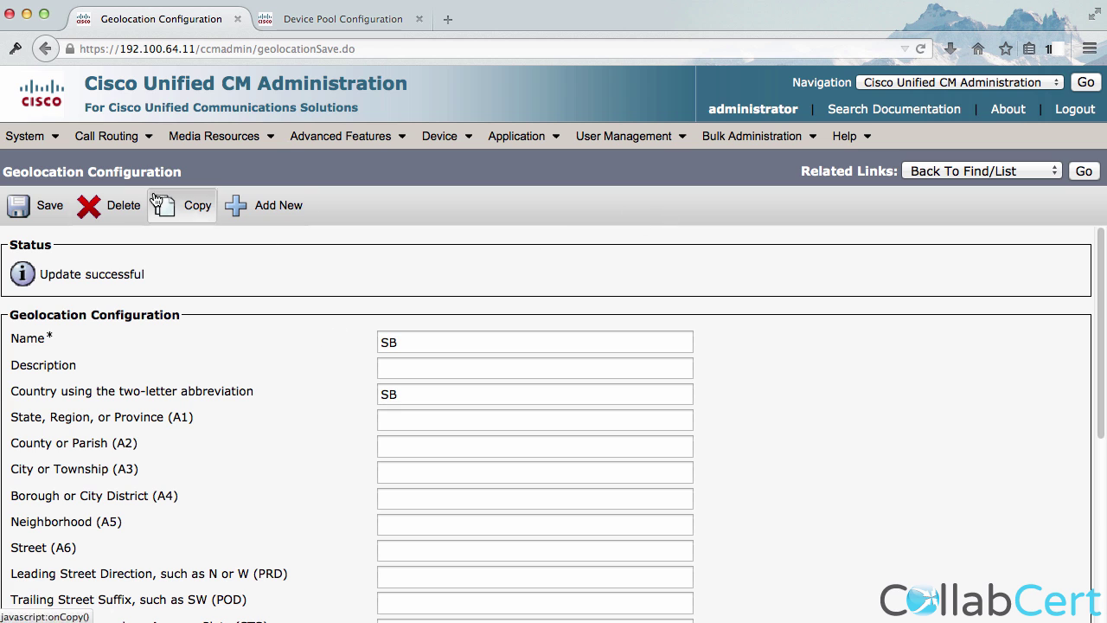
Open device pool b and rename it to roaming_b.
{"action": "mouse_move", "coordinate": [20, 136]}
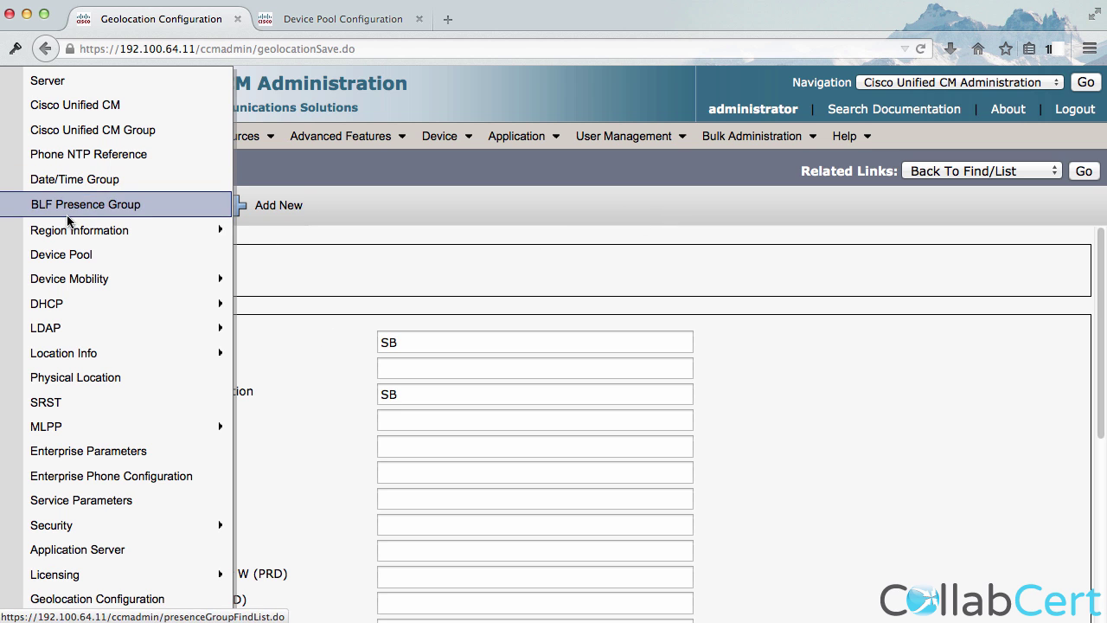
{"action": "left_click", "coordinate": [69, 250]}
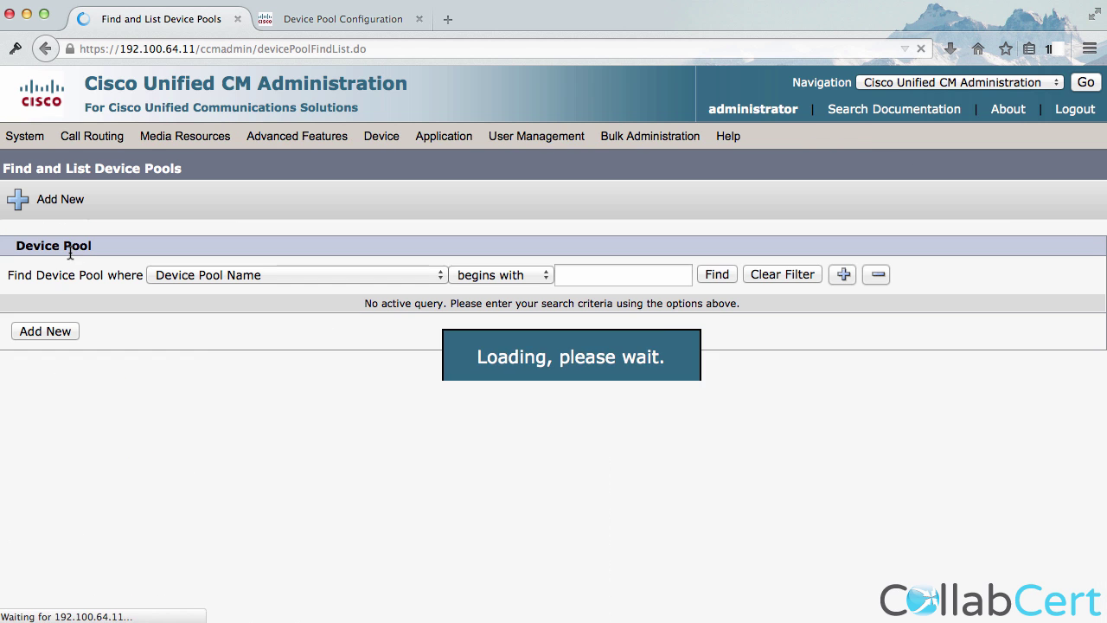
{"action": "left_click", "coordinate": [717, 275]}
{"action": "left_click", "coordinate": [106, 429]}
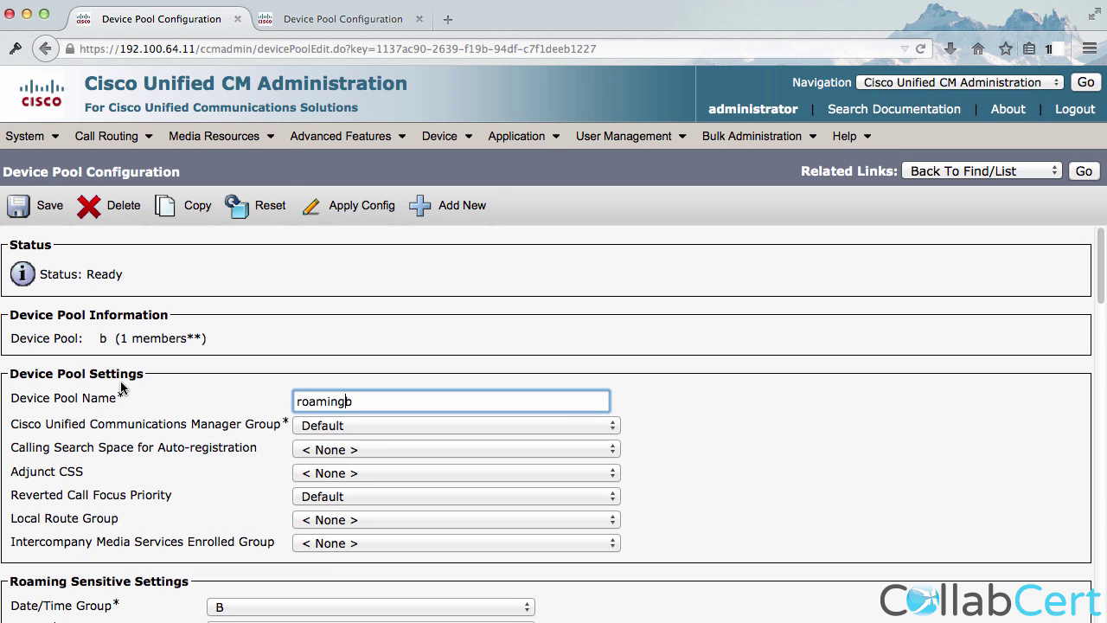
{"action": "type", "text": "_"}
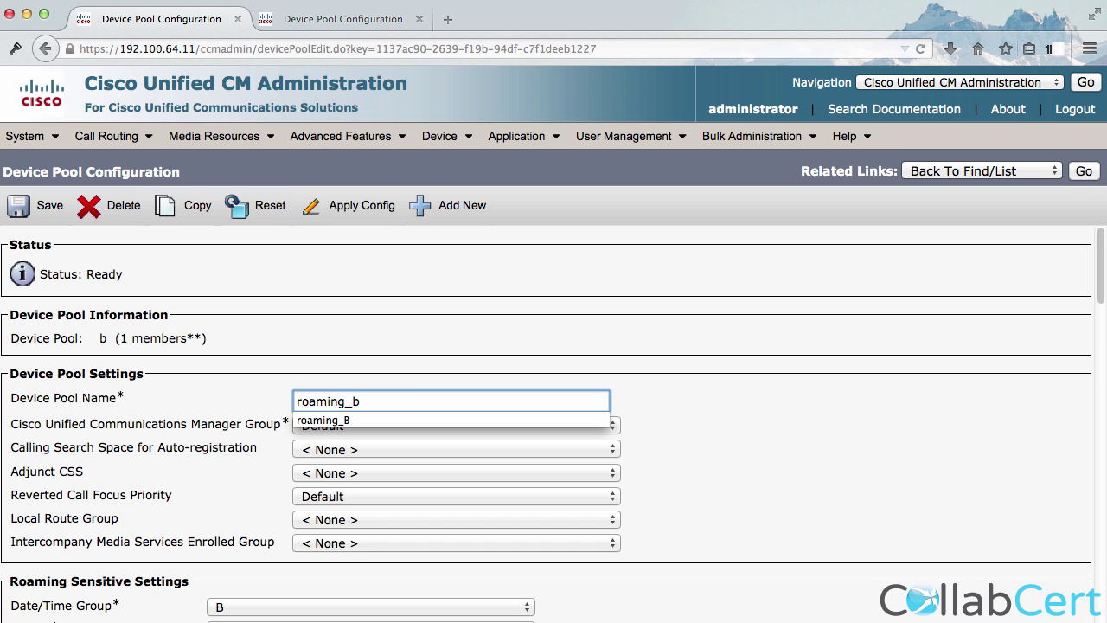
Set the roaming_b device pool's geolocation to SB and save it.
{"action": "scroll", "coordinate": [95, 446], "scroll_direction": "down", "scroll_amount": 5}
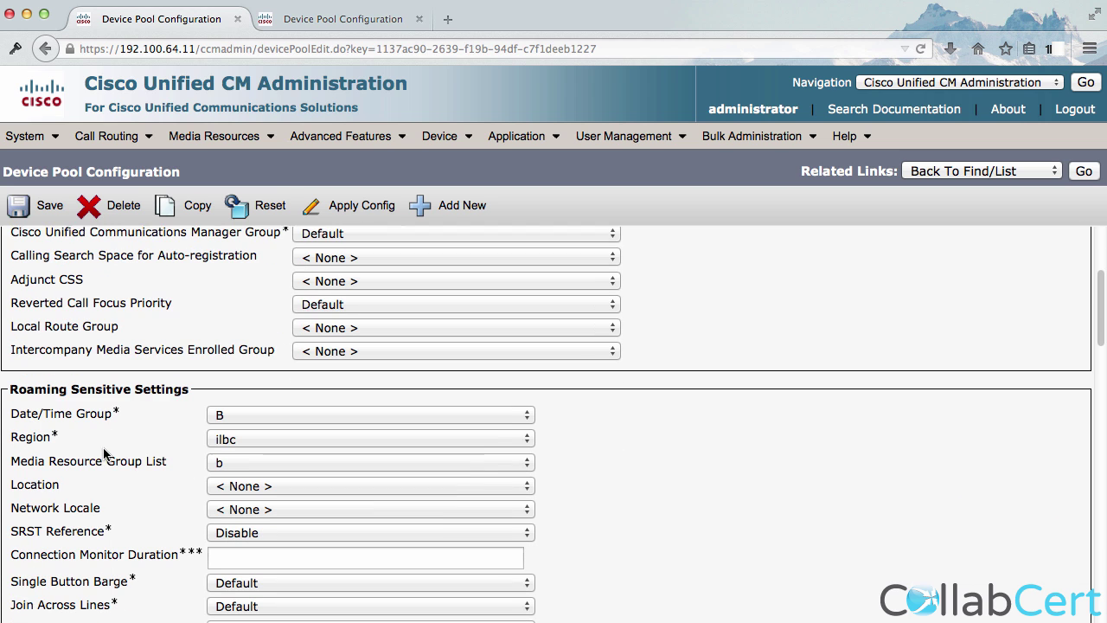
{"action": "left_click_drag", "start_coordinate": [125, 408], "coordinate": [41, 408]}
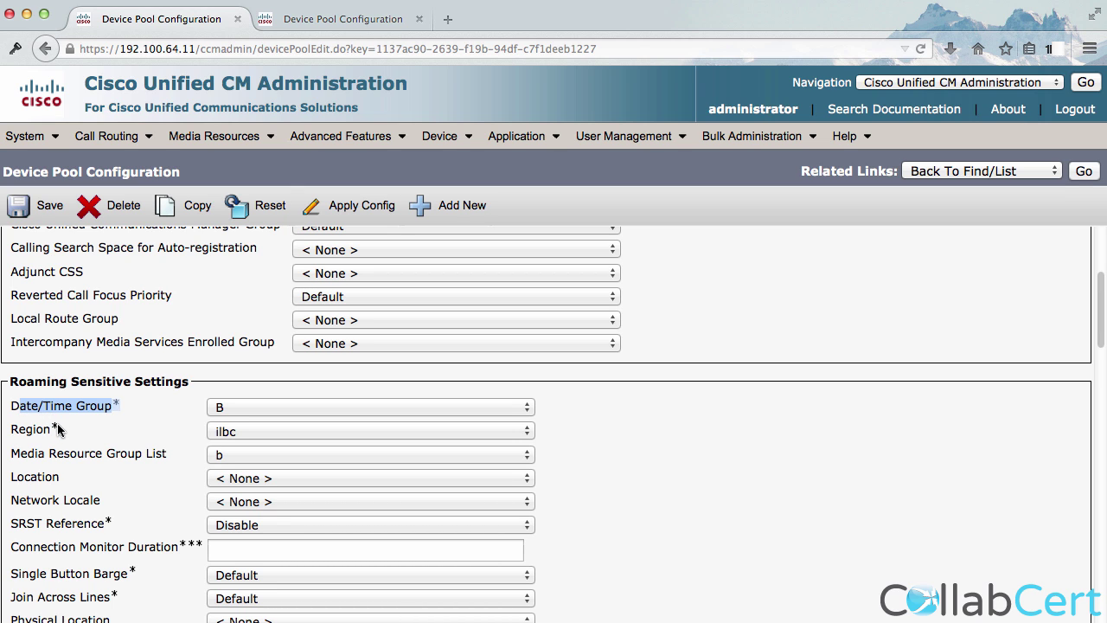
{"action": "scroll", "coordinate": [69, 438], "scroll_direction": "down", "scroll_amount": 4}
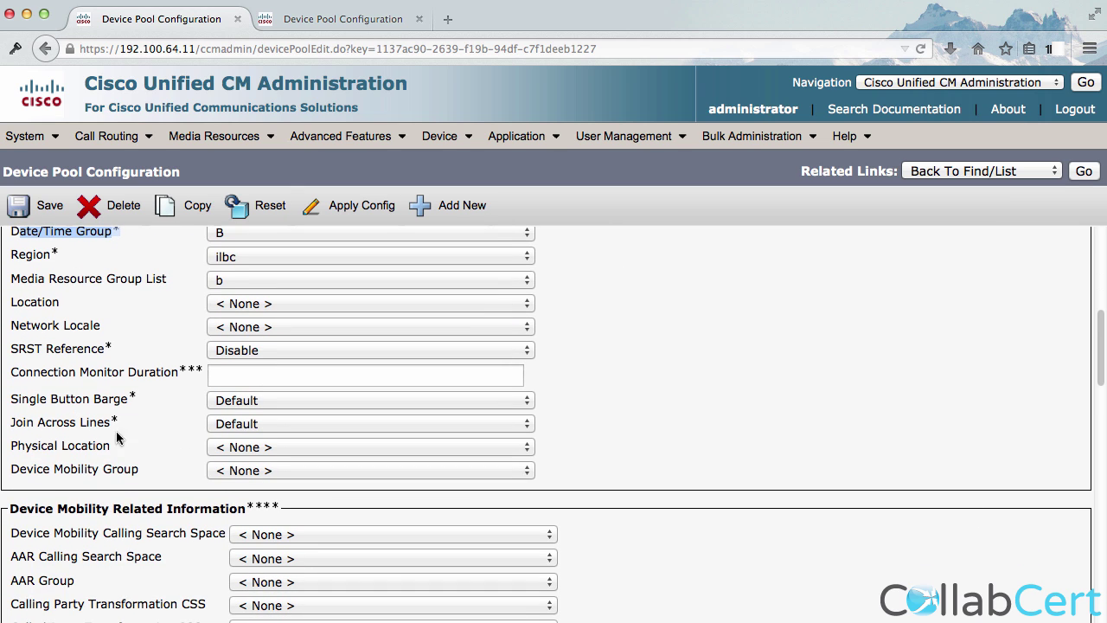
{"action": "scroll", "coordinate": [56, 504], "scroll_direction": "down", "scroll_amount": 1}
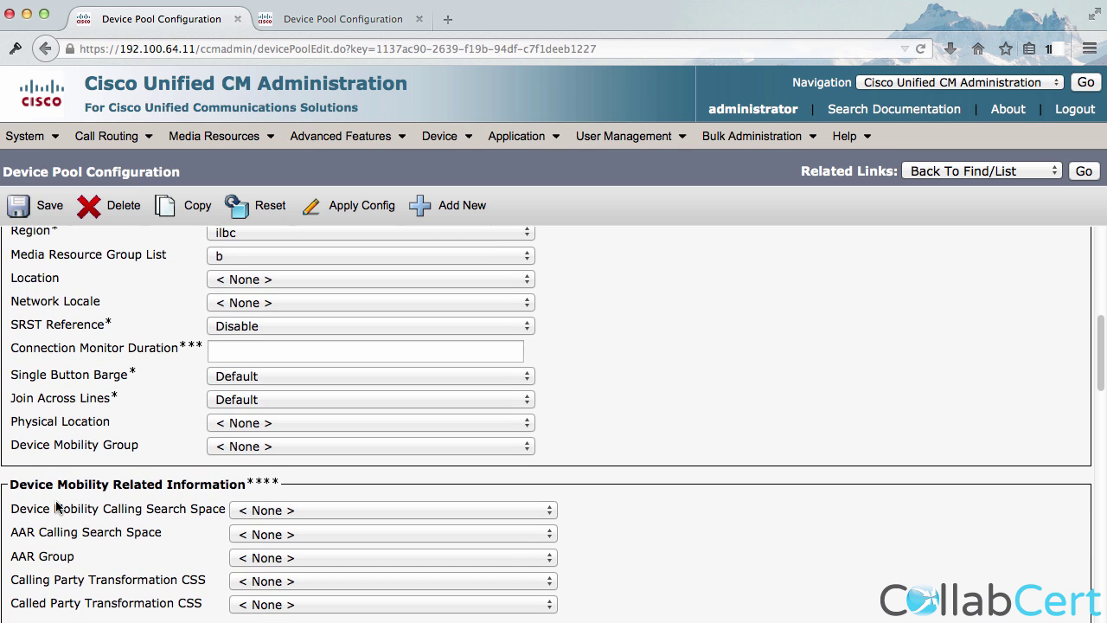
{"action": "scroll", "coordinate": [56, 506], "scroll_direction": "down", "scroll_amount": 3}
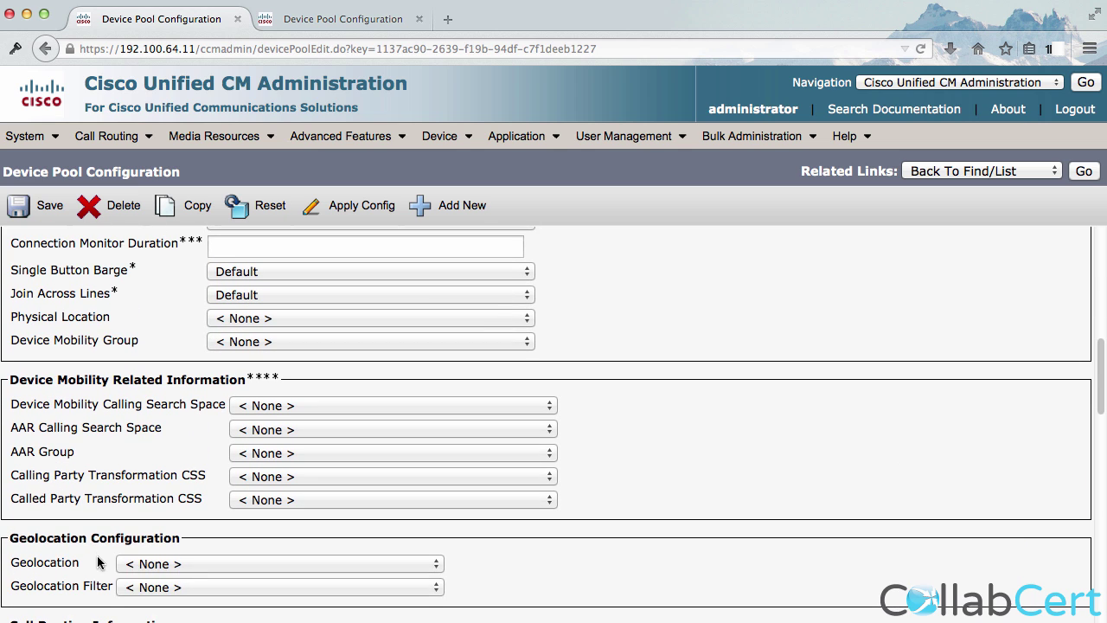
{"action": "left_click", "coordinate": [130, 564]}
{"action": "left_click", "coordinate": [131, 597]}
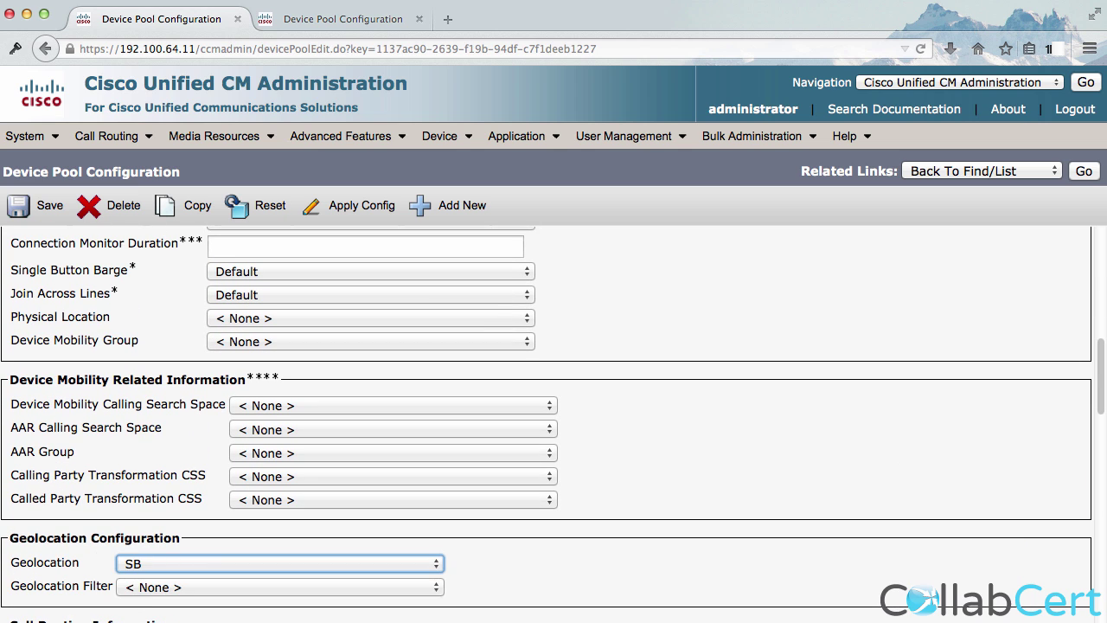
{"action": "left_click", "coordinate": [36, 213]}
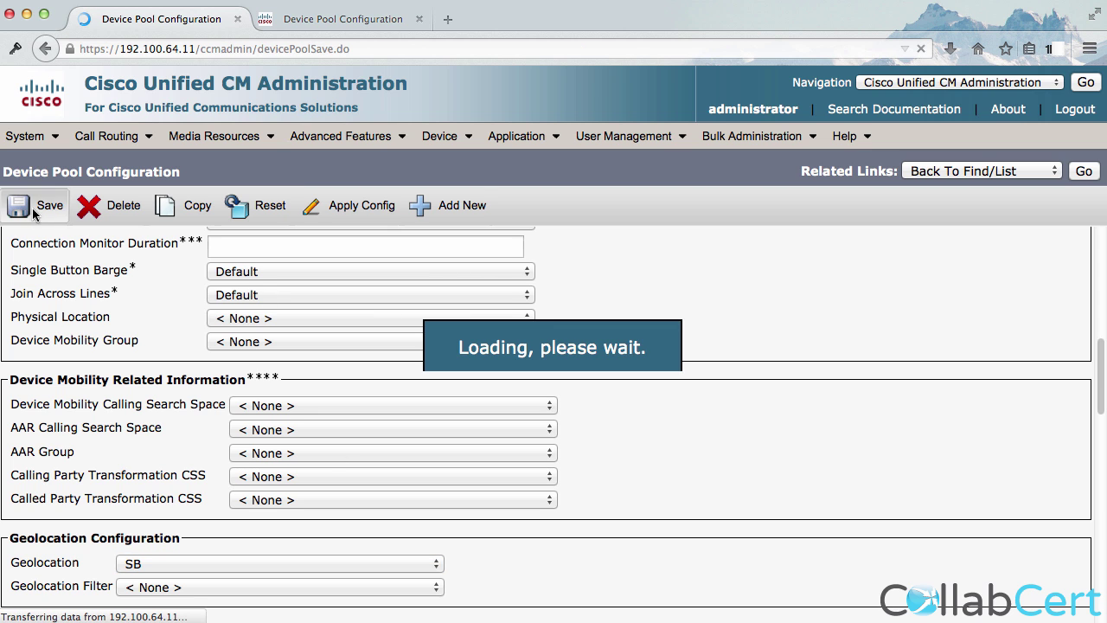
Reset the pool's member device twice, then switch to the other cluster's tab.
{"action": "left_click", "coordinate": [239, 207]}
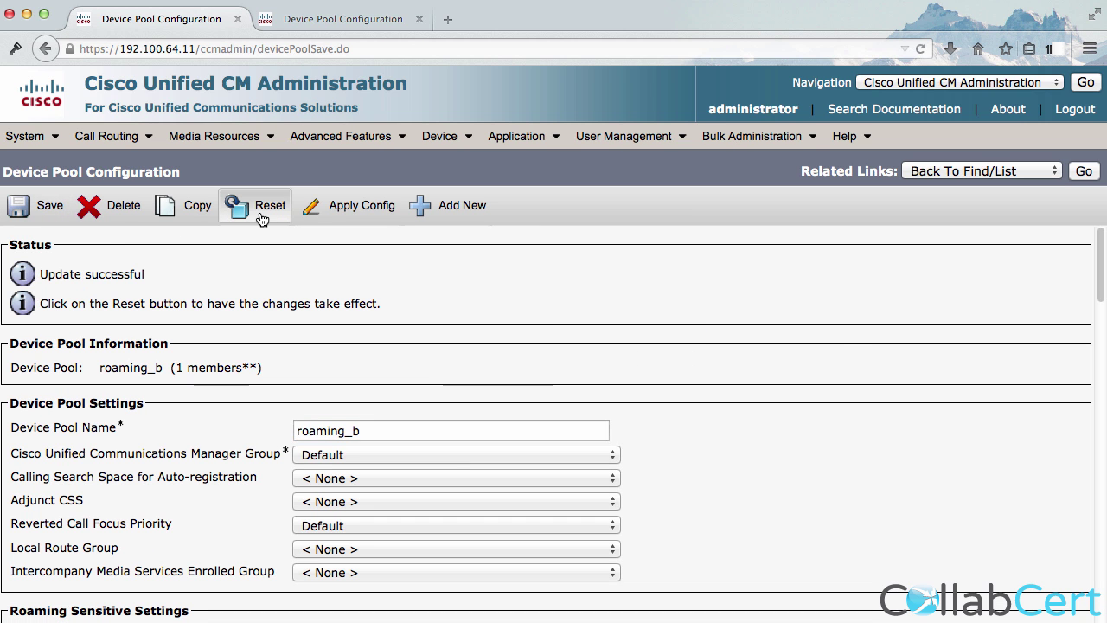
{"action": "left_click", "coordinate": [218, 581]}
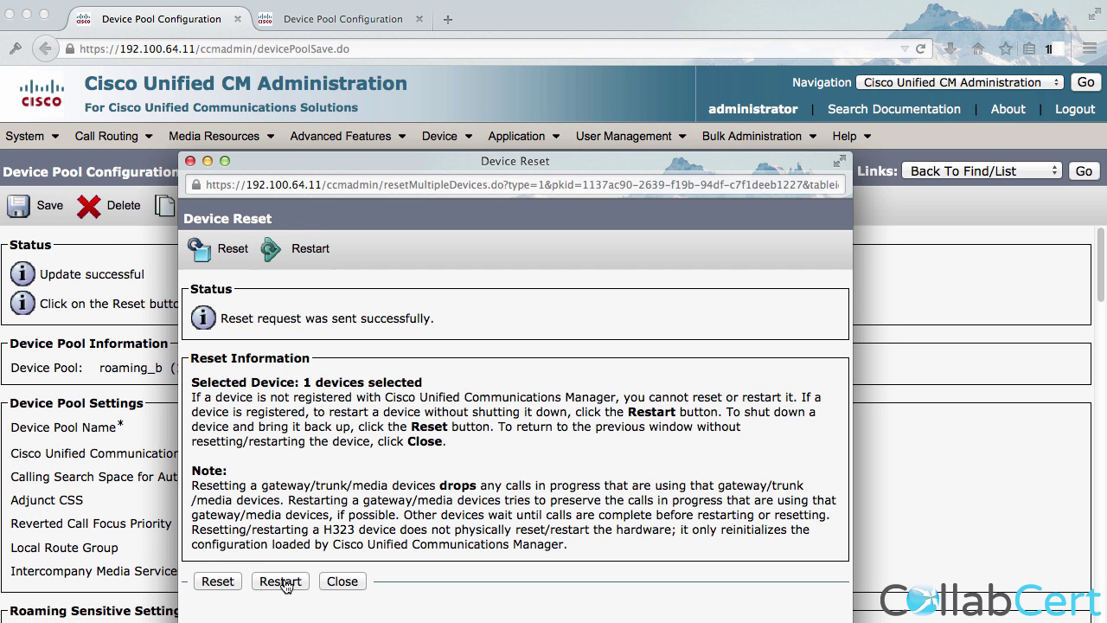
{"action": "left_click", "coordinate": [340, 582]}
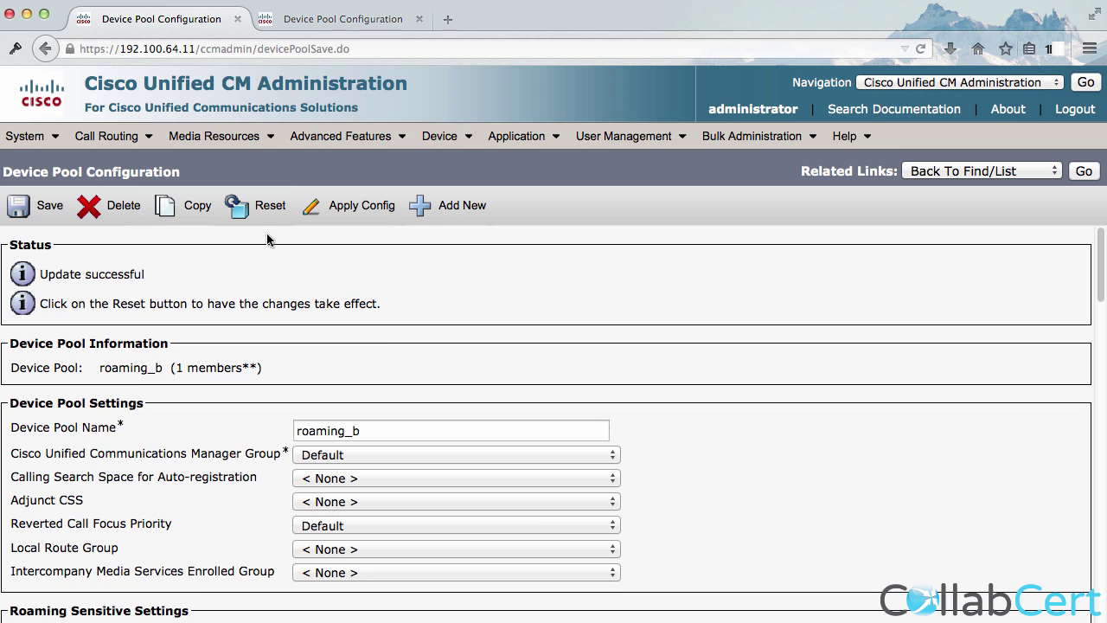
{"action": "left_click", "coordinate": [261, 213]}
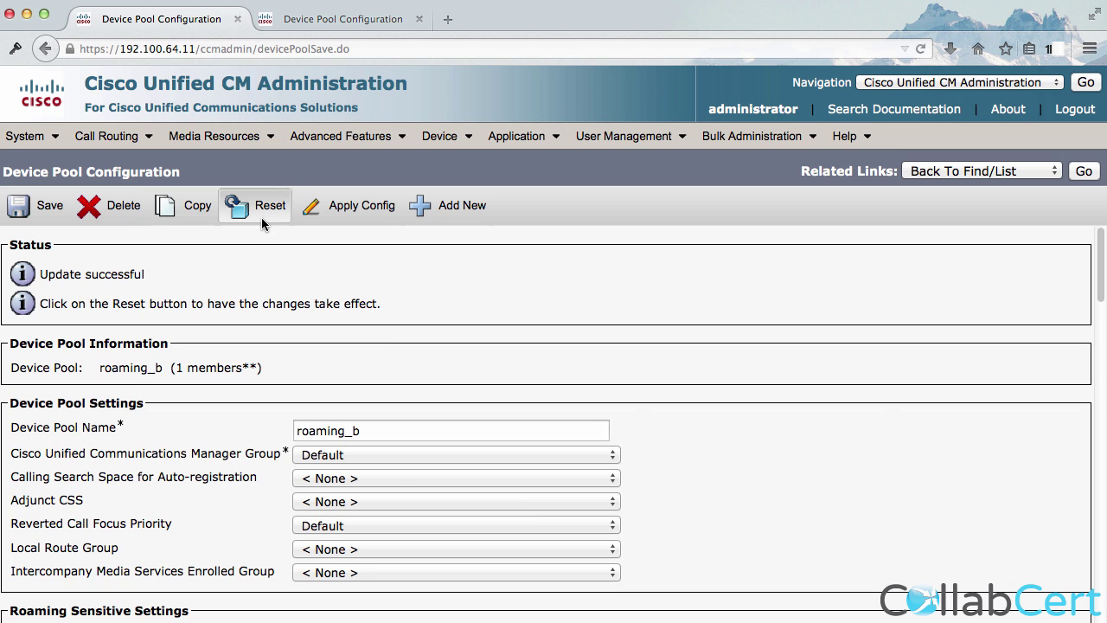
{"action": "left_click", "coordinate": [218, 582]}
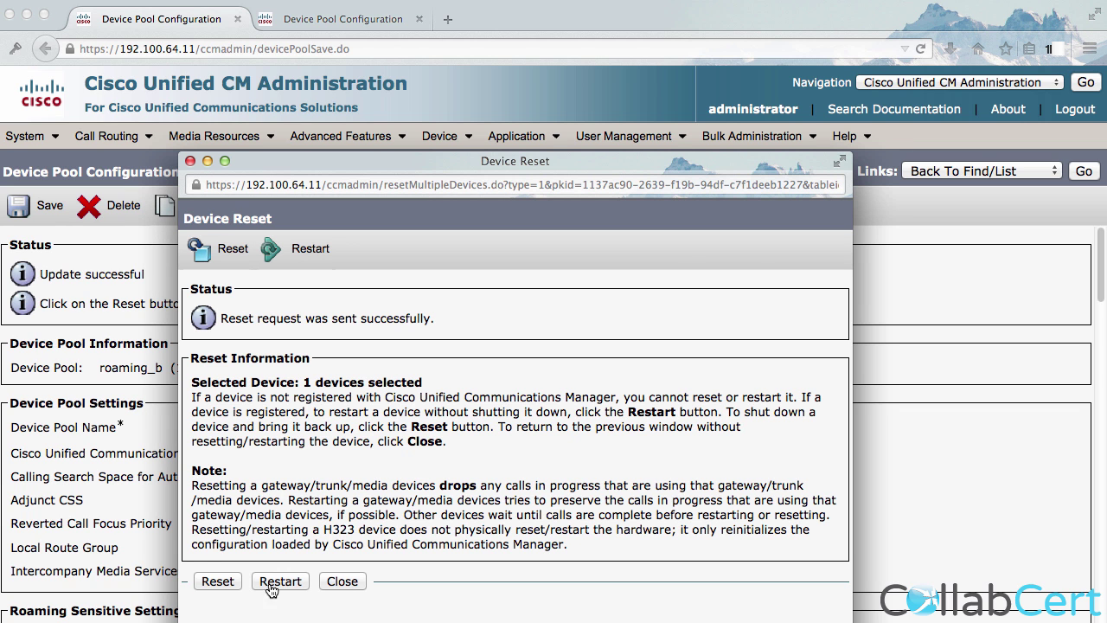
{"action": "left_click", "coordinate": [342, 582]}
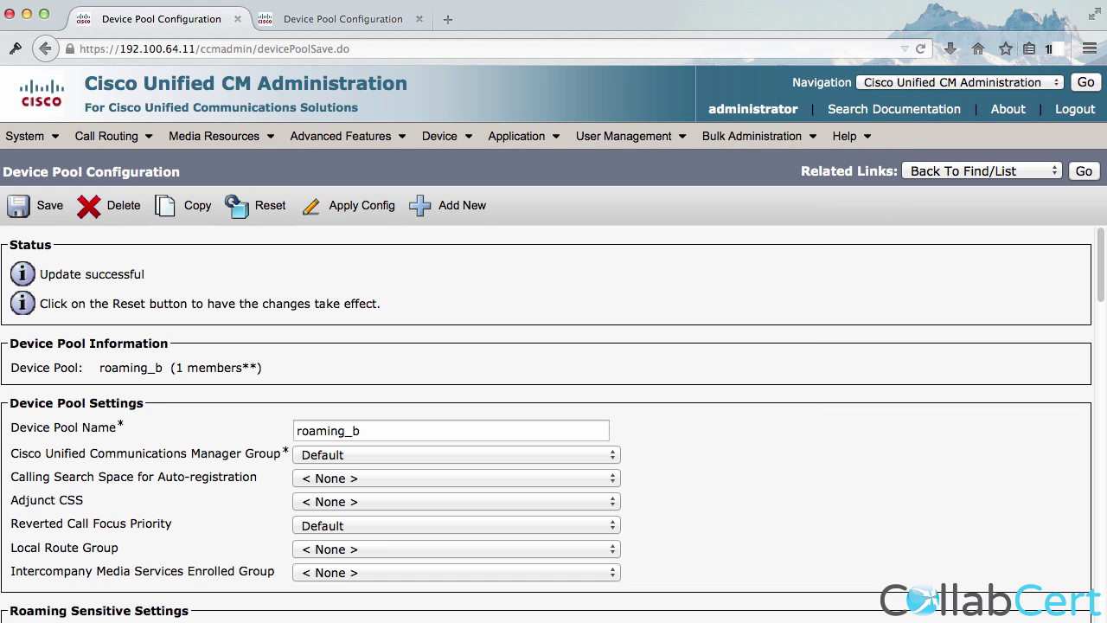
{"action": "left_click", "coordinate": [390, 21]}
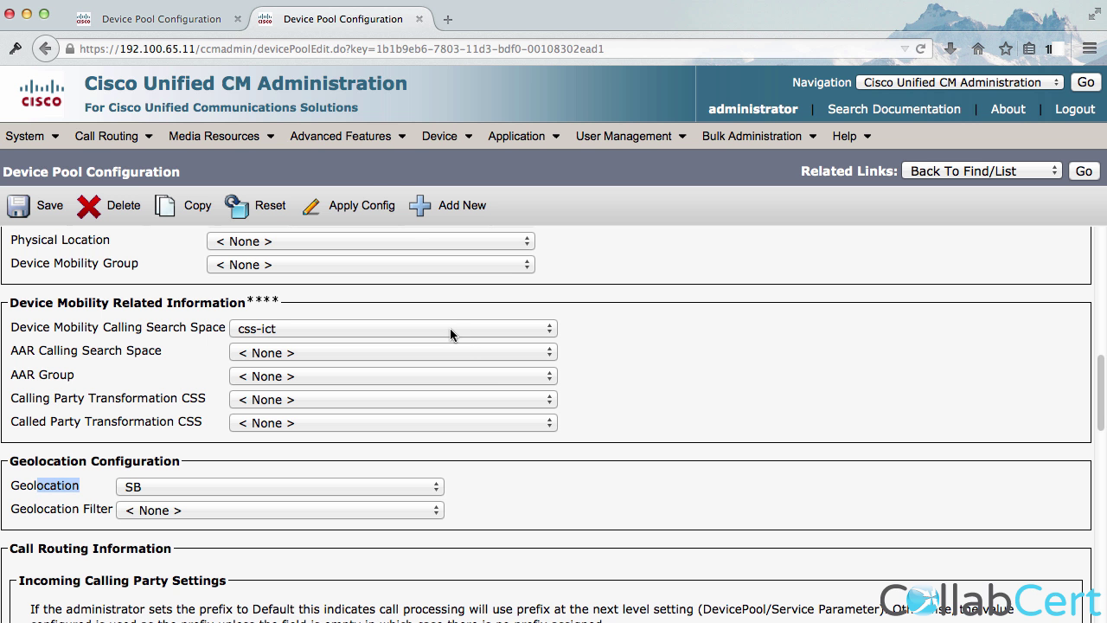
Open the other cluster's EMCC Feature Configuration, then return to the first cluster's device pool.
{"action": "mouse_move", "coordinate": [340, 136]}
{"action": "mouse_move", "coordinate": [359, 212]}
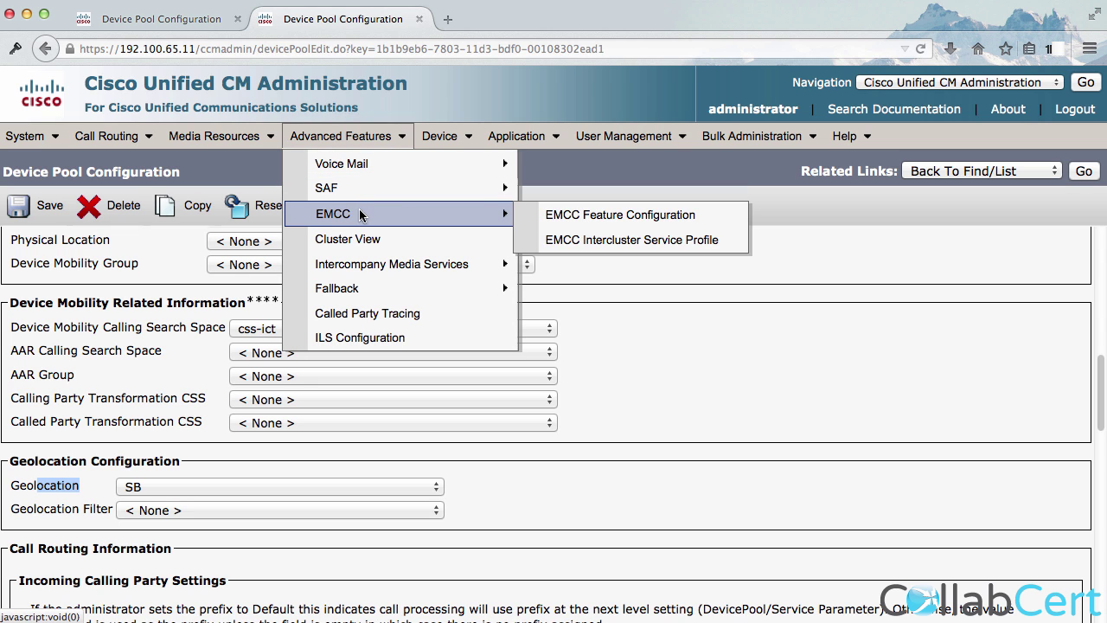
{"action": "left_click", "coordinate": [606, 216]}
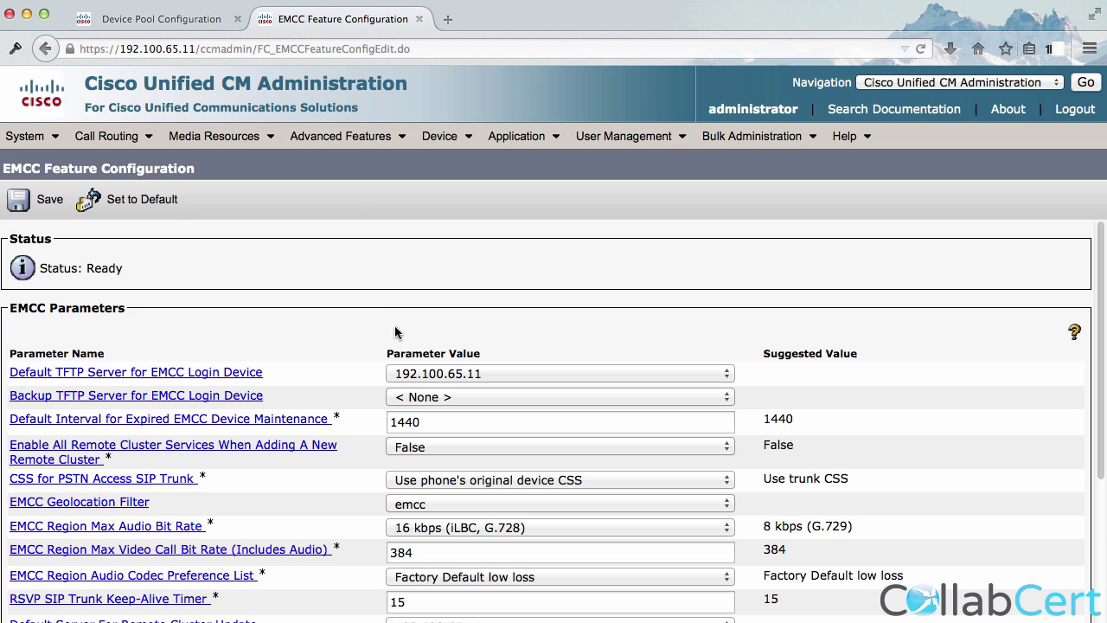
{"action": "left_click", "coordinate": [162, 18]}
Set the EMCC Geolocation Filter to emcc and save the EMCC feature settings.
{"action": "mouse_move", "coordinate": [330, 139]}
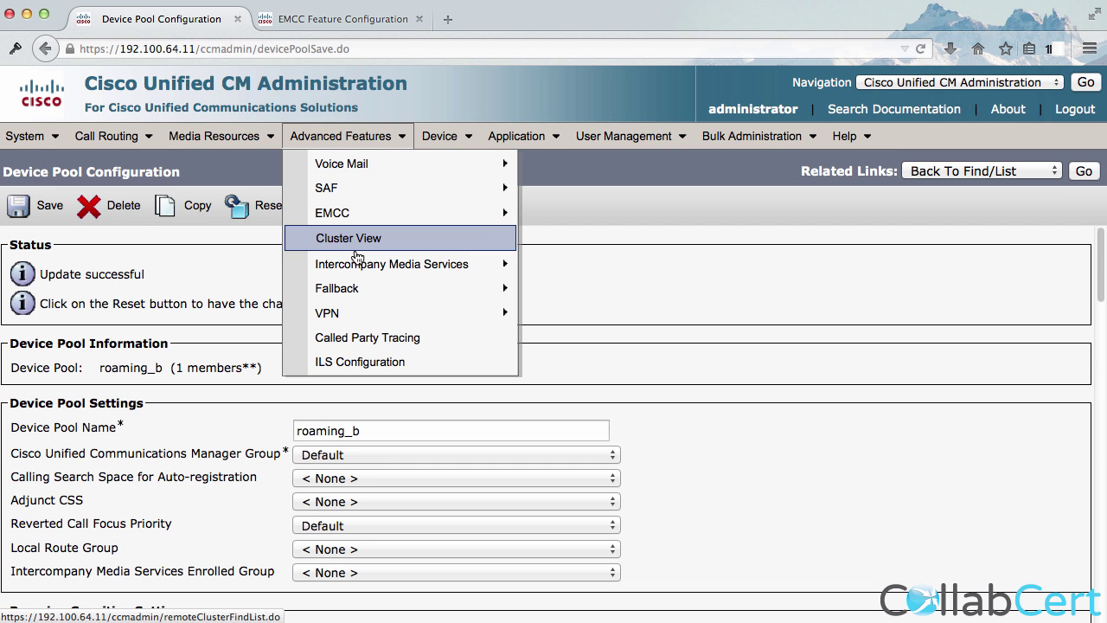
{"action": "mouse_move", "coordinate": [359, 220]}
{"action": "left_click", "coordinate": [552, 219]}
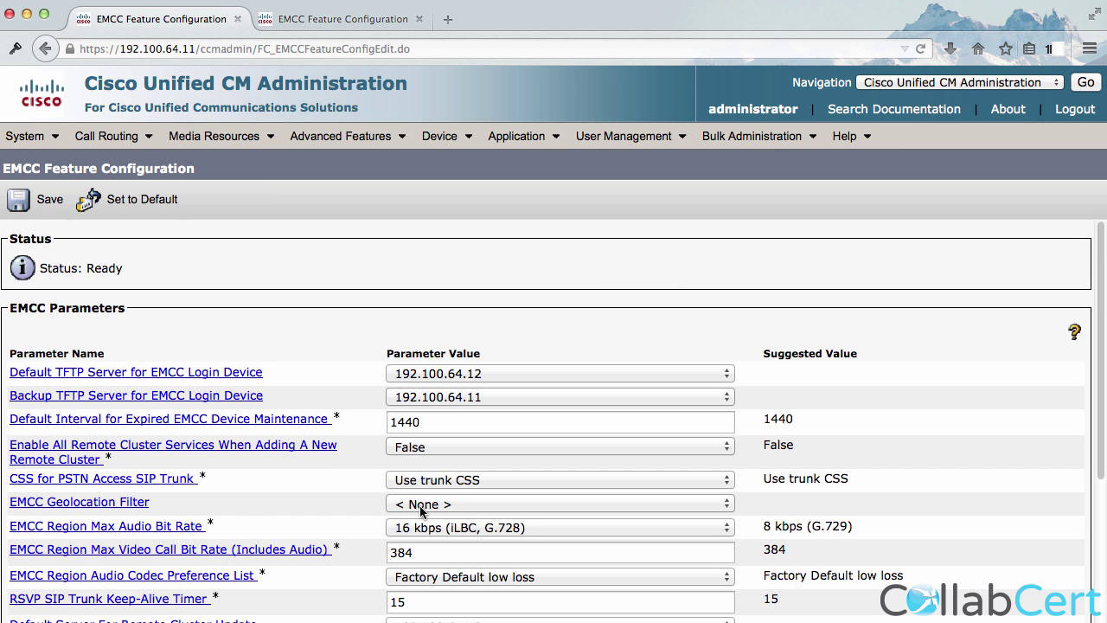
{"action": "left_click", "coordinate": [423, 504]}
{"action": "left_click", "coordinate": [425, 528]}
{"action": "left_click", "coordinate": [47, 198]}
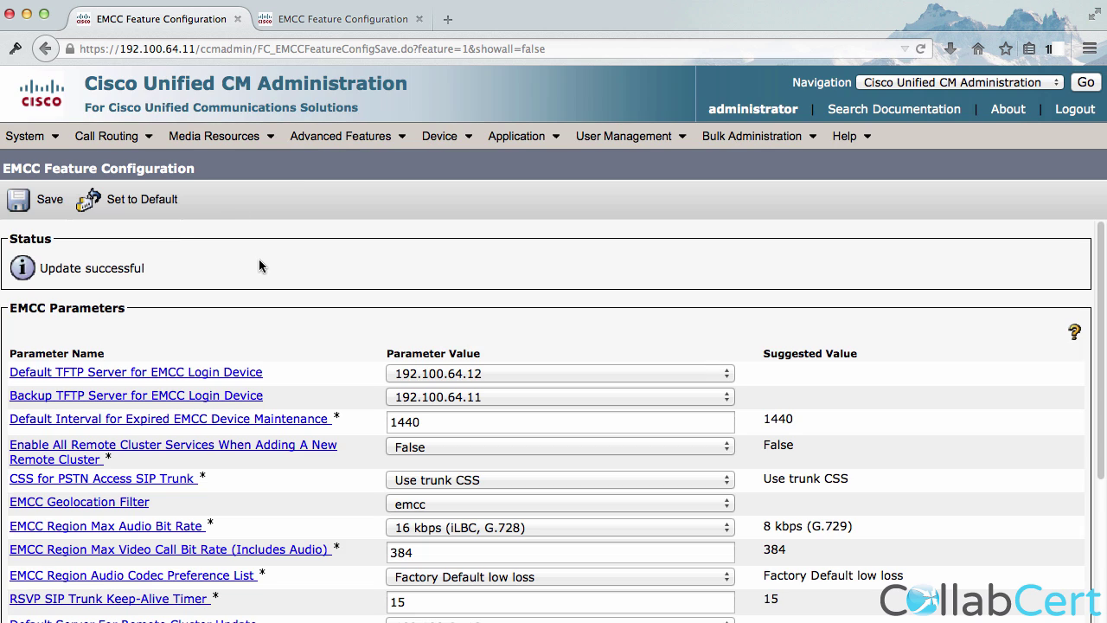
Tick EMCC Active in the EMCC Intercluster Service Profile and save it.
{"action": "mouse_move", "coordinate": [338, 138]}
{"action": "mouse_move", "coordinate": [389, 213]}
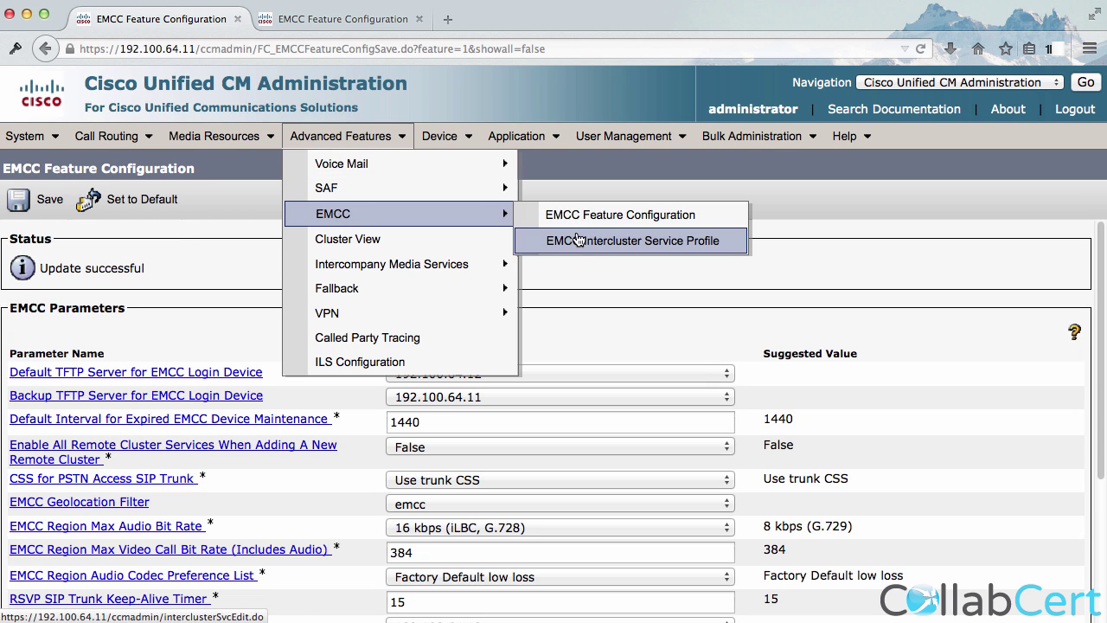
{"action": "left_click", "coordinate": [584, 243]}
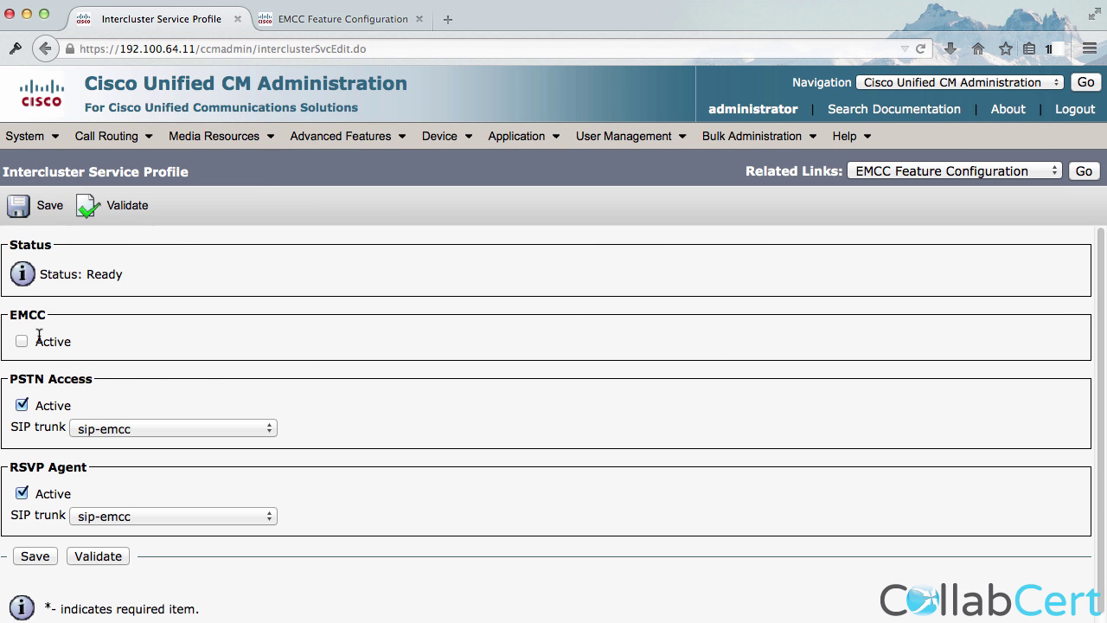
{"action": "left_click", "coordinate": [21, 341]}
{"action": "left_click", "coordinate": [46, 210]}
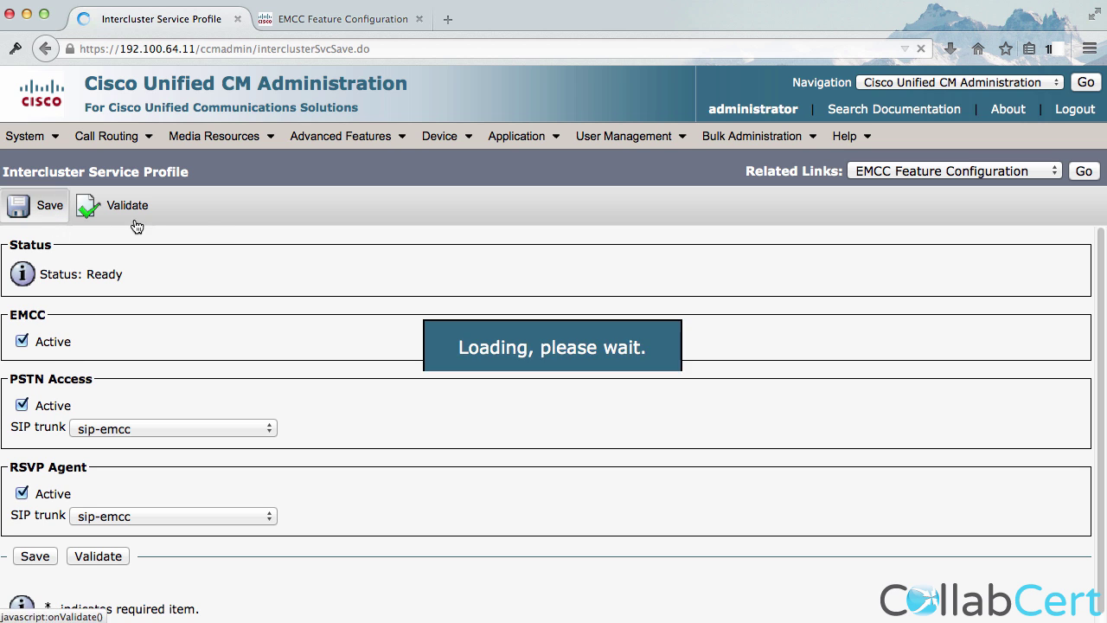
Validate the EMCC setup, close the successful report, and switch to the other cluster.
{"action": "left_click", "coordinate": [126, 208]}
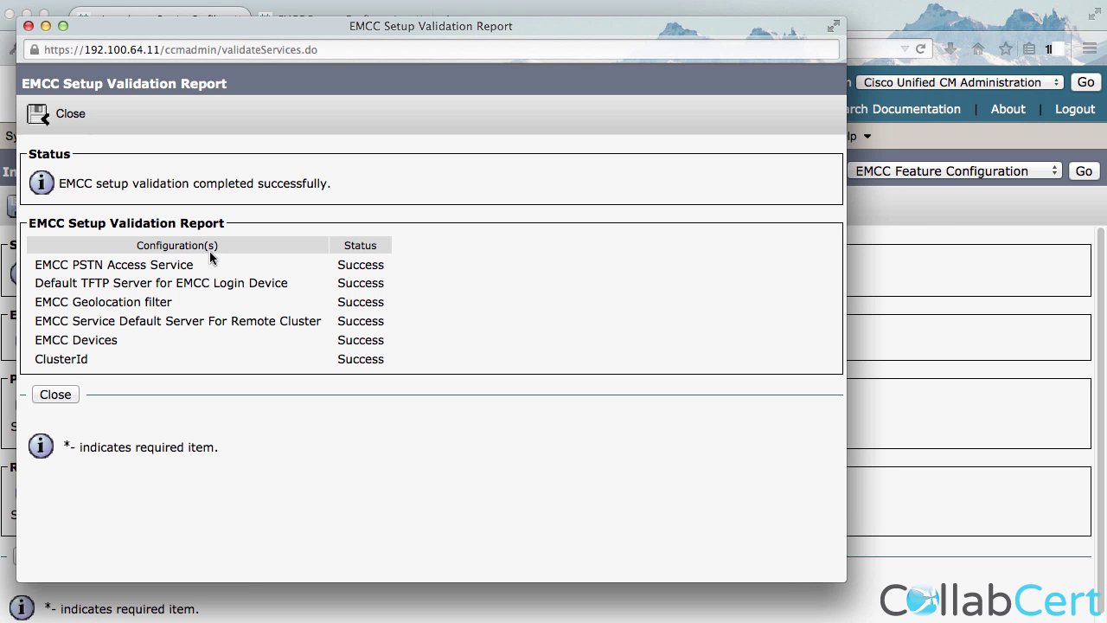
{"action": "left_click", "coordinate": [53, 394]}
{"action": "left_click", "coordinate": [307, 25]}
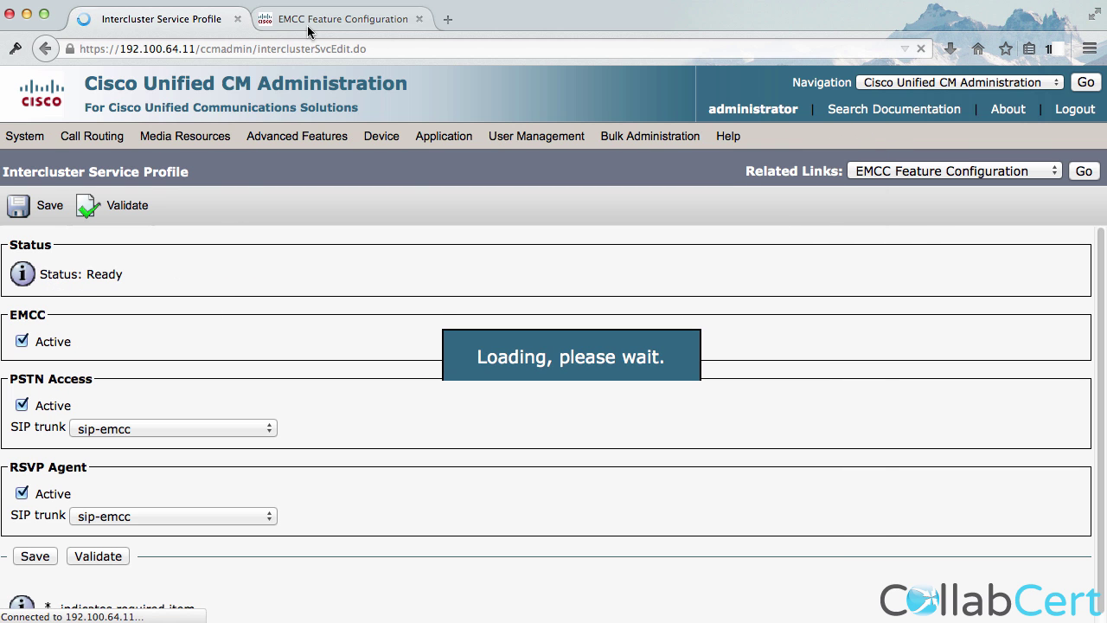
{"action": "mouse_move", "coordinate": [323, 142]}
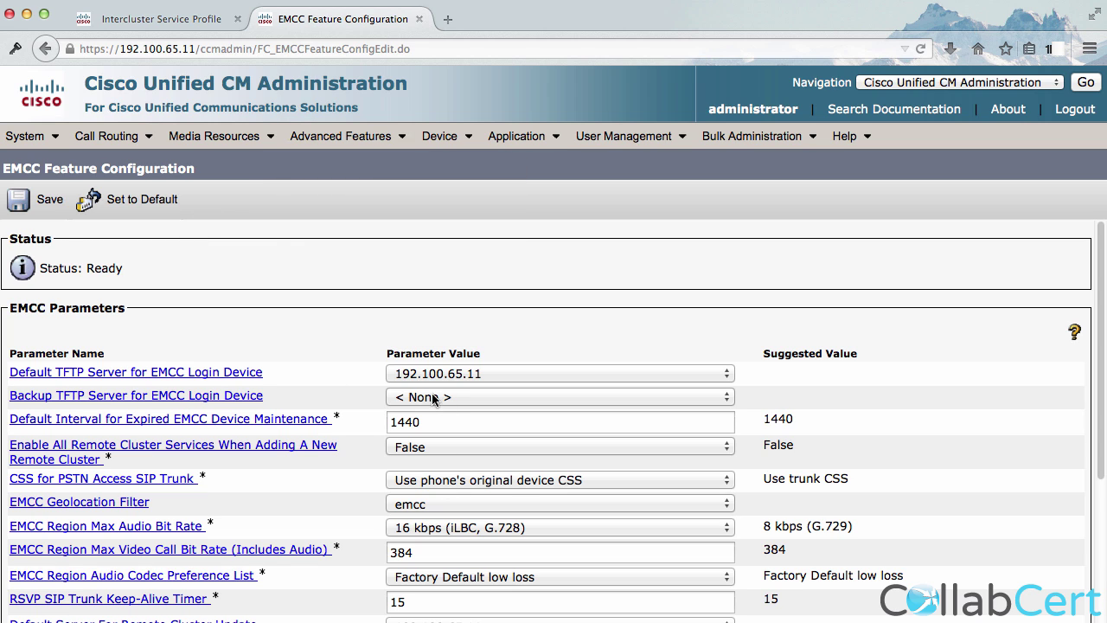
Scroll down and highlight the Remote Cluster Update Interval setting.
{"action": "scroll", "coordinate": [366, 405], "scroll_direction": "down", "scroll_amount": 1}
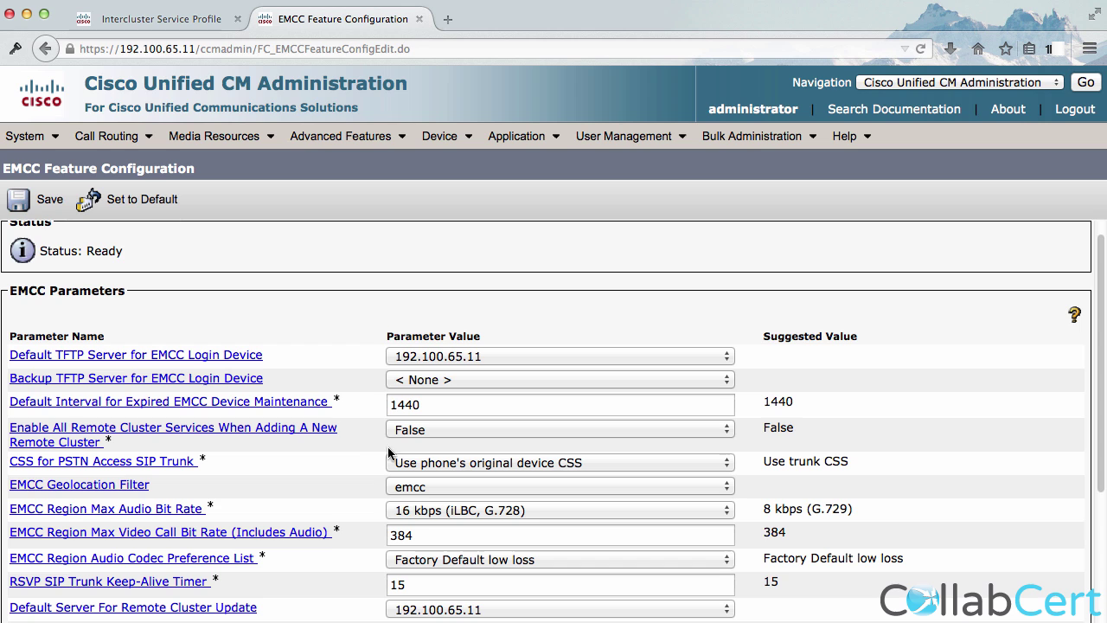
{"action": "scroll", "coordinate": [381, 554], "scroll_direction": "down", "scroll_amount": 3}
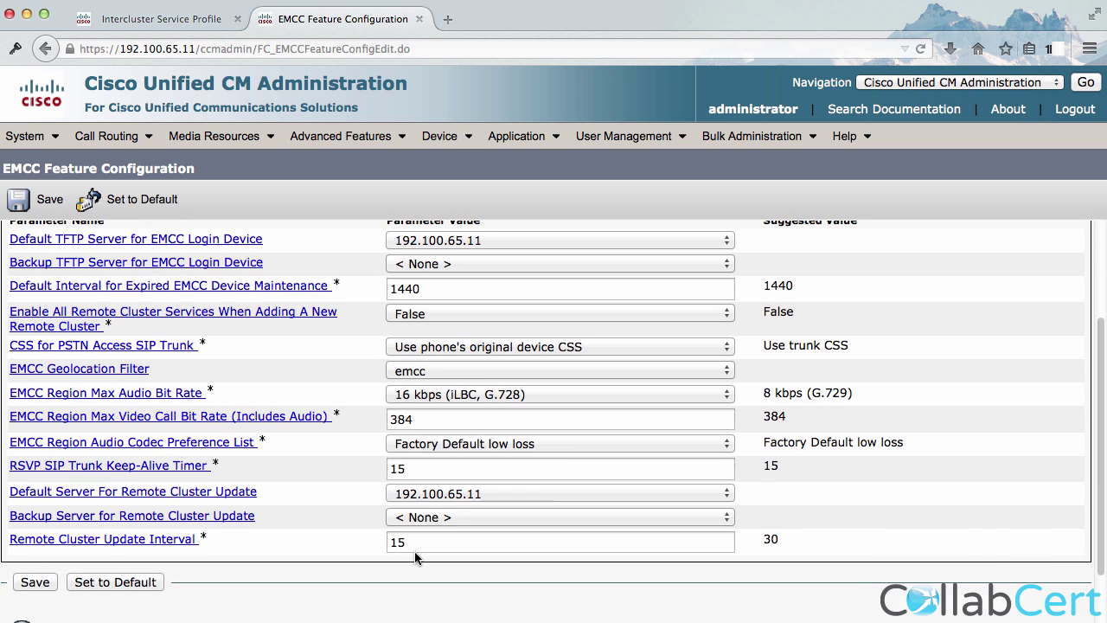
{"action": "left_click_drag", "start_coordinate": [331, 554], "coordinate": [35, 530]}
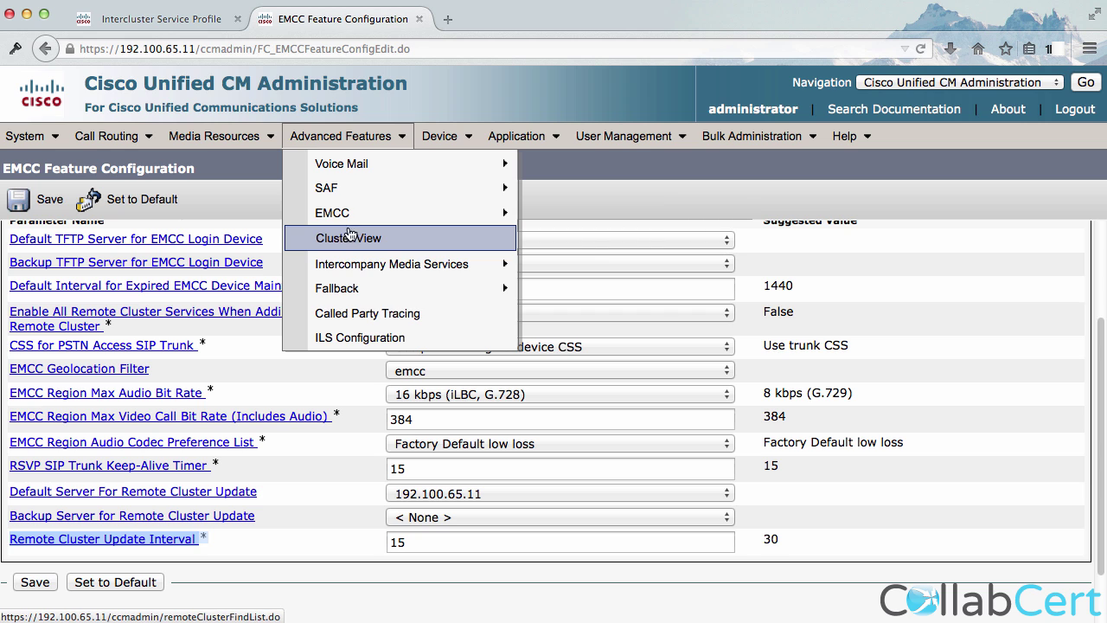
Validate this cluster's EMCC intercluster service profile, then return to the first cluster's profile.
{"action": "mouse_move", "coordinate": [363, 214]}
{"action": "left_click", "coordinate": [593, 242]}
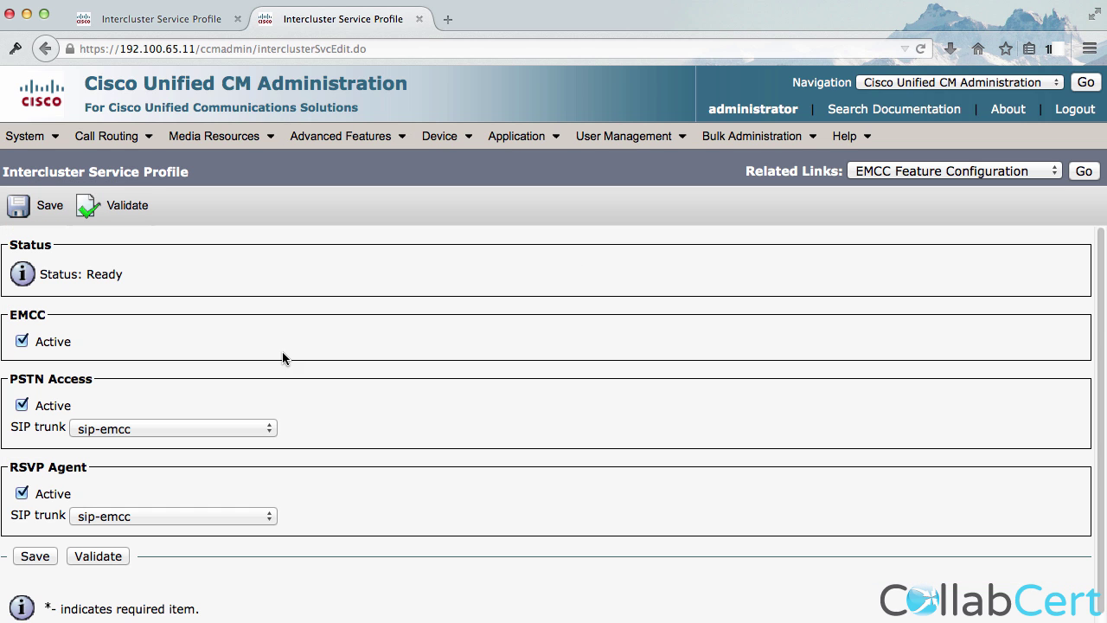
{"action": "left_click", "coordinate": [138, 206]}
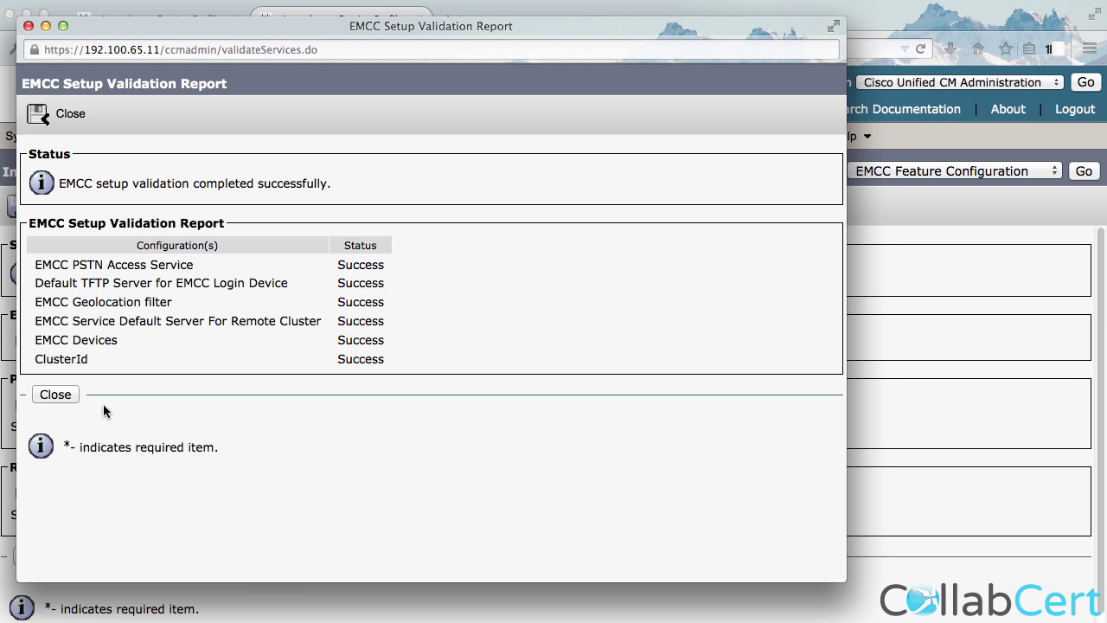
{"action": "left_click", "coordinate": [61, 400]}
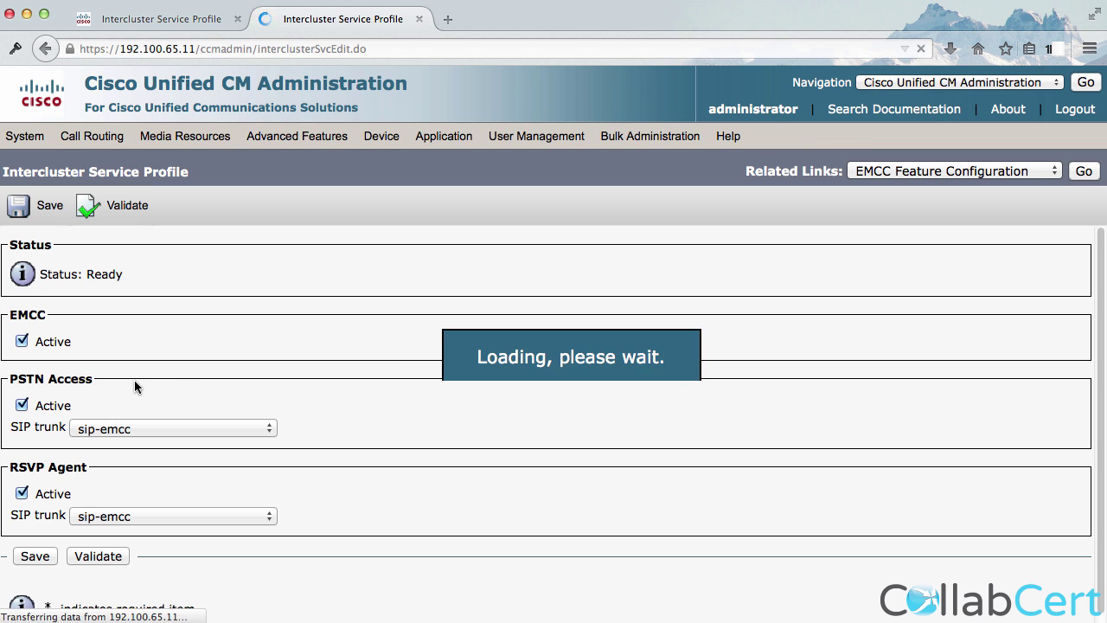
{"action": "left_click", "coordinate": [186, 21]}
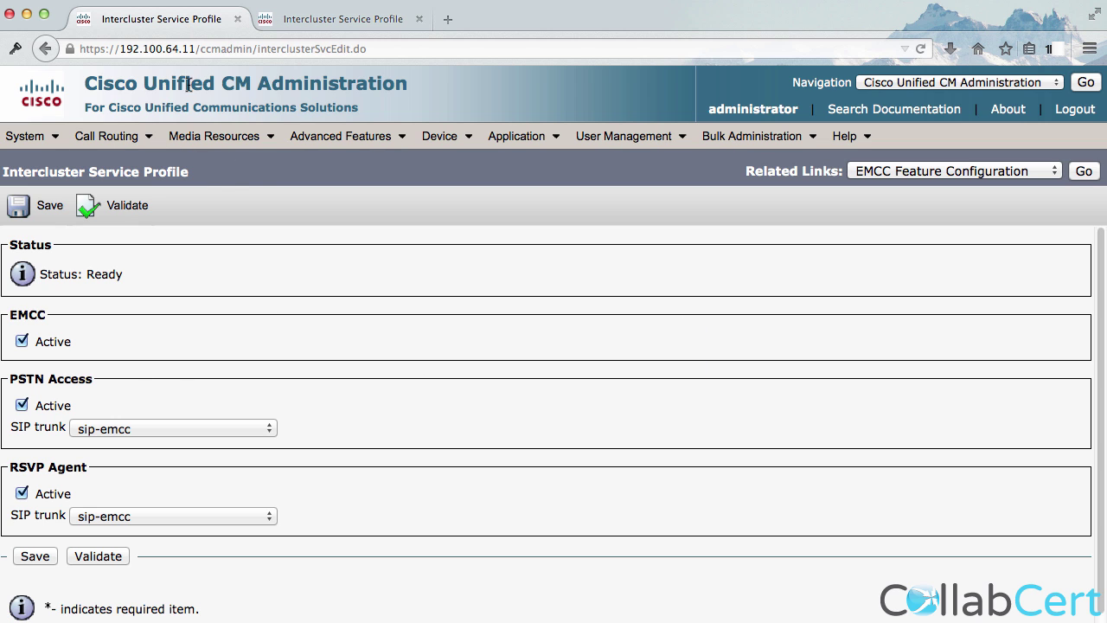
{"action": "left_click", "coordinate": [340, 145]}
Start a new remote cluster, then check the Cluster ID in Enterprise Parameters.
{"action": "left_click", "coordinate": [338, 240]}
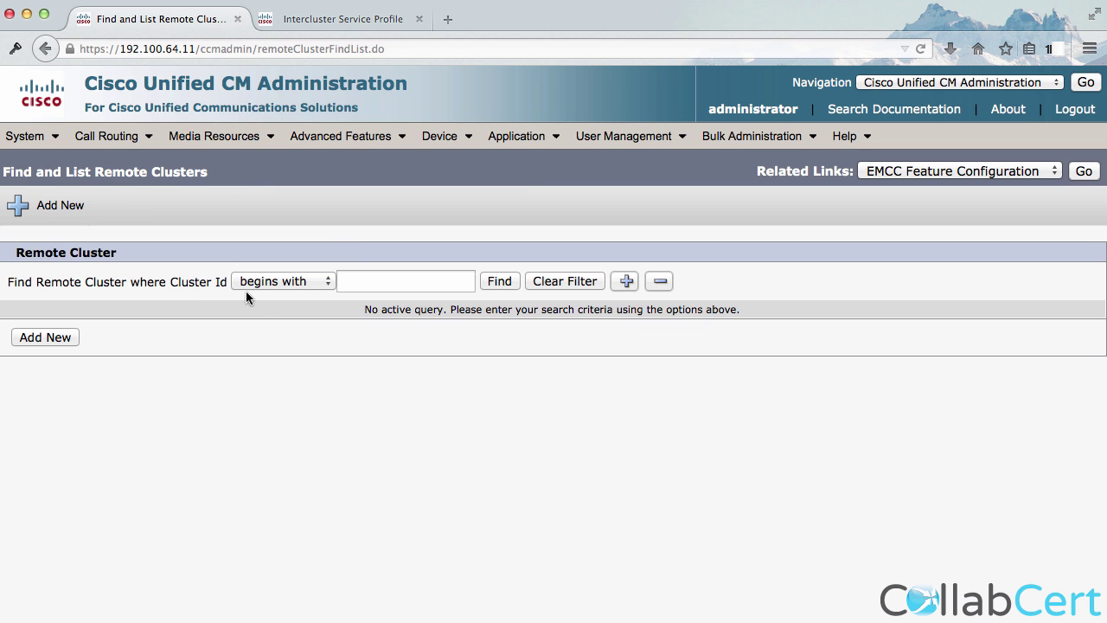
{"action": "left_click", "coordinate": [67, 337]}
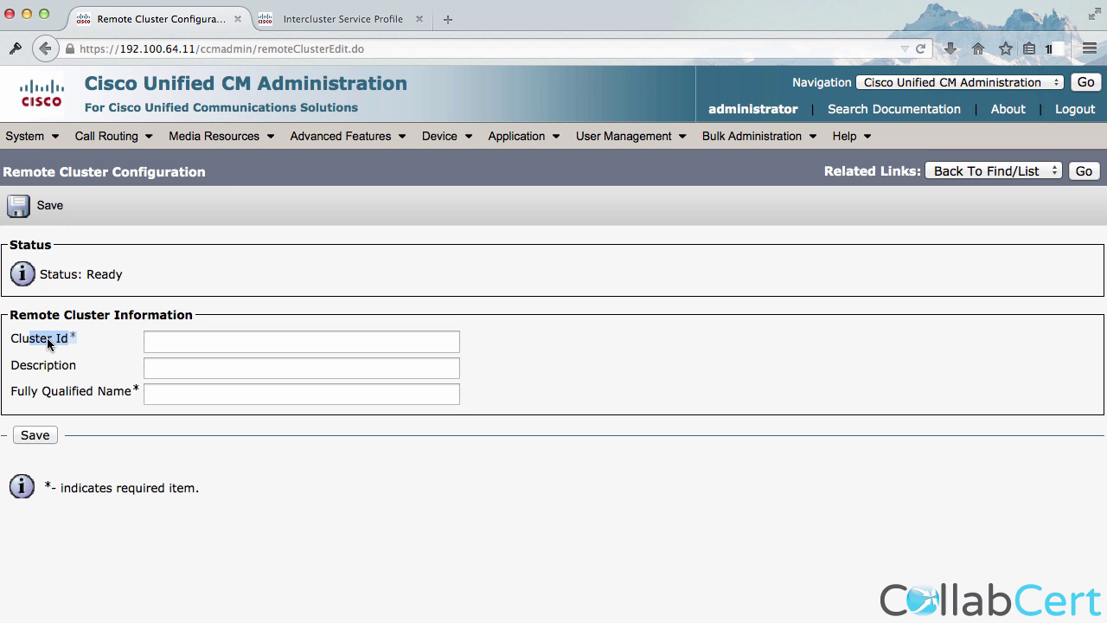
{"action": "left_click", "coordinate": [26, 136]}
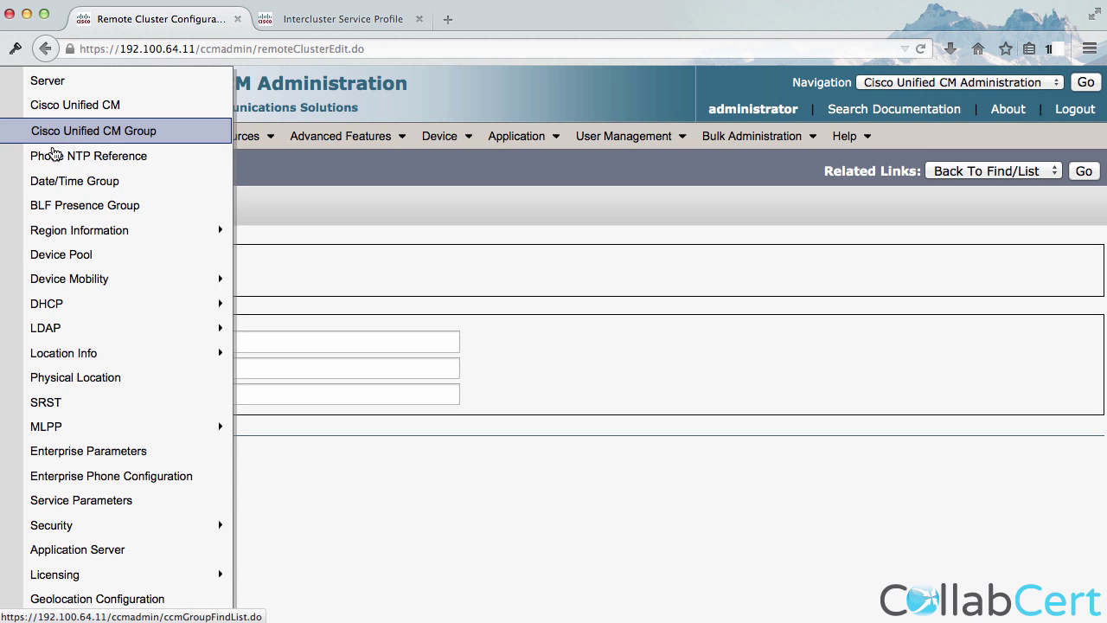
{"action": "left_click", "coordinate": [76, 458]}
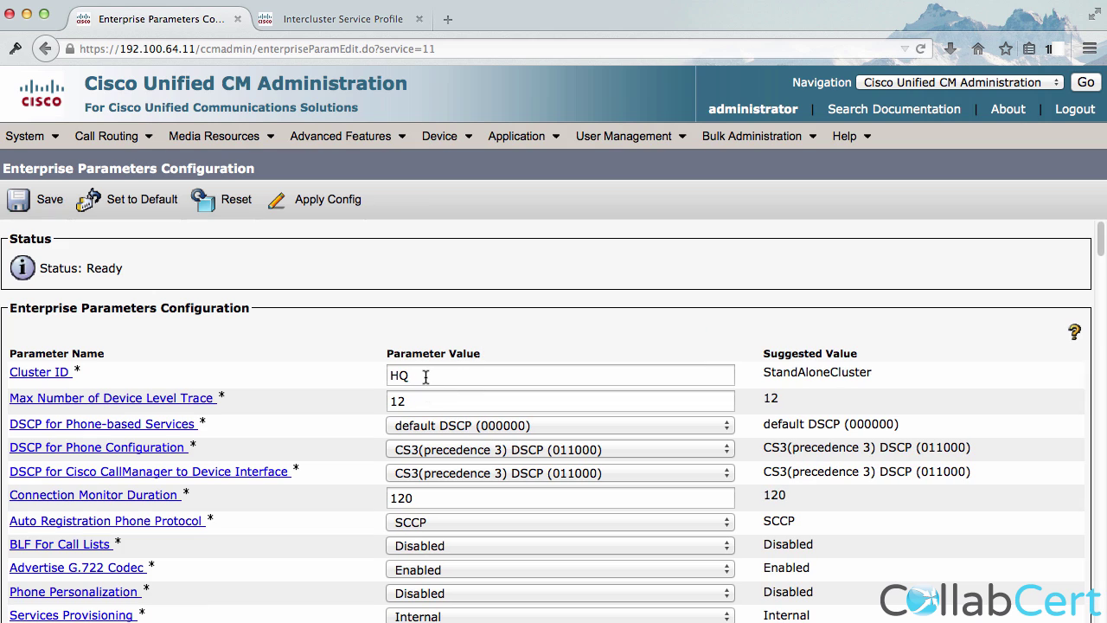
{"action": "double_click", "coordinate": [836, 374]}
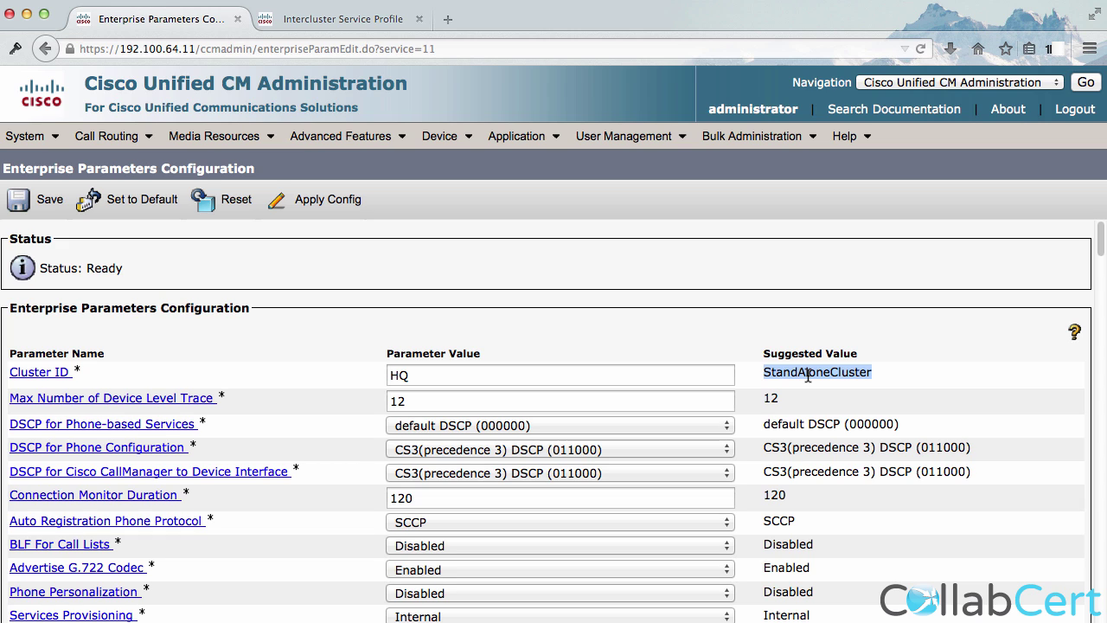
Check the second cluster's Enterprise Parameters and open its remote cluster list.
{"action": "left_click", "coordinate": [313, 19]}
{"action": "left_click", "coordinate": [54, 136]}
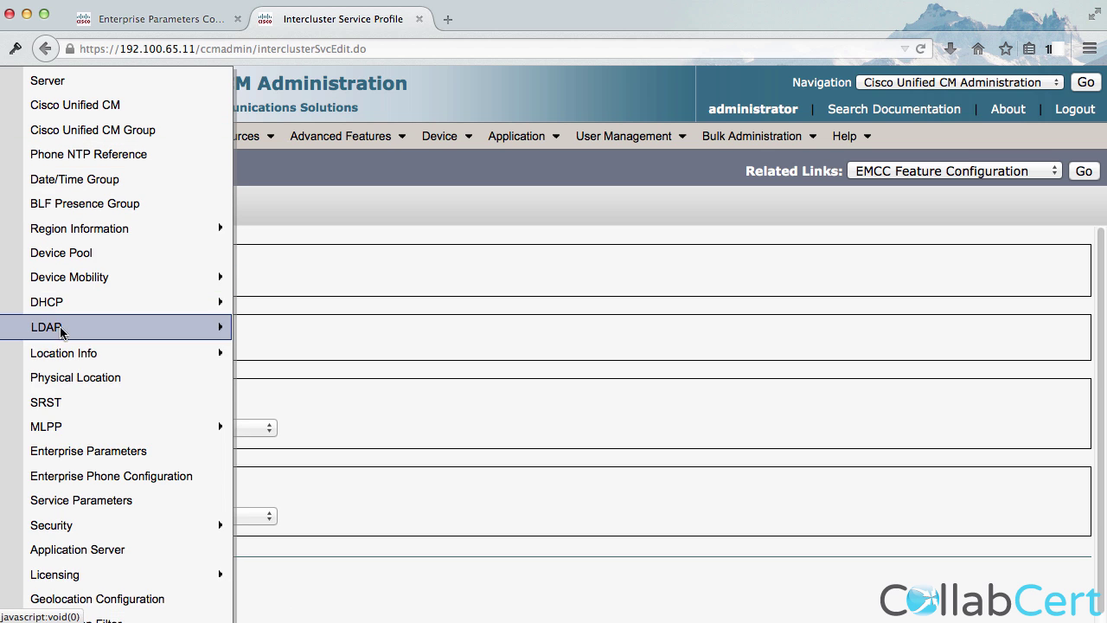
{"action": "left_click", "coordinate": [65, 454]}
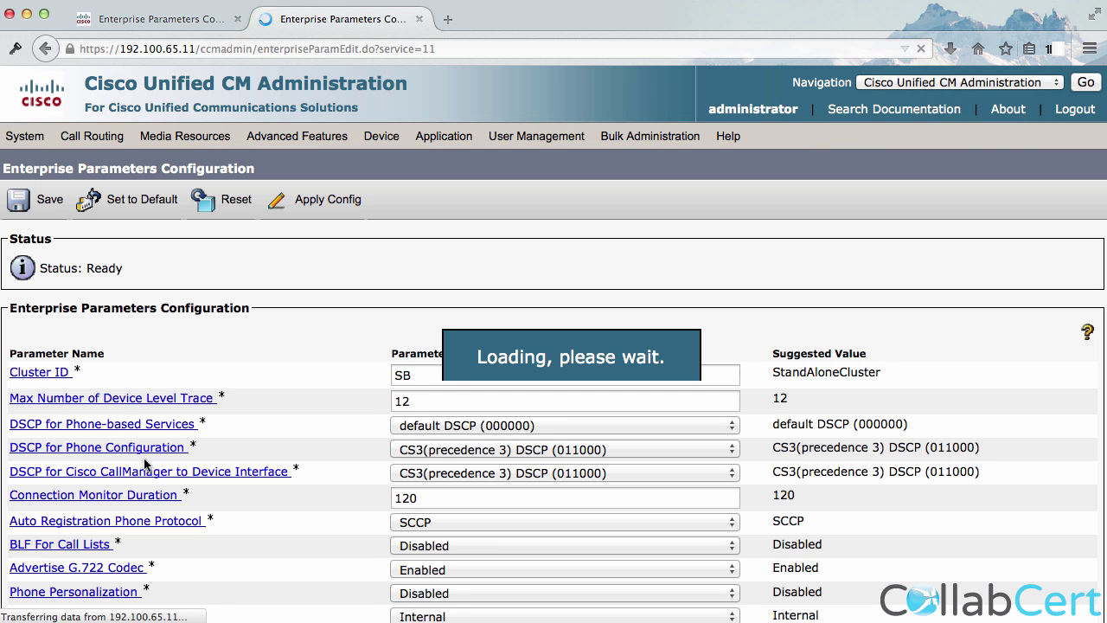
{"action": "left_click", "coordinate": [344, 143]}
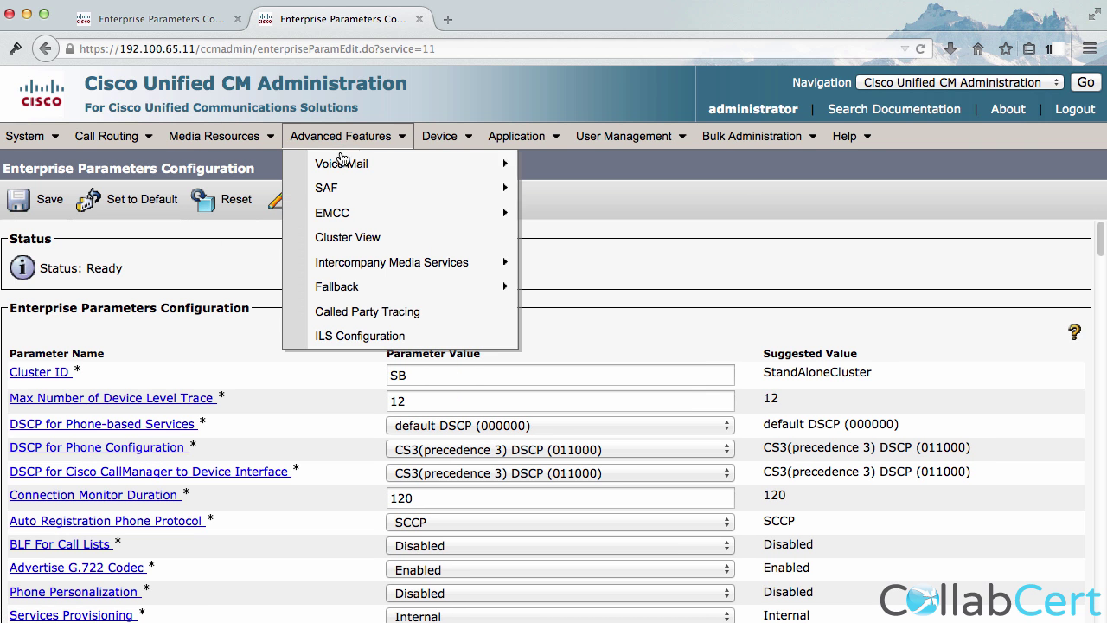
{"action": "left_click", "coordinate": [338, 238]}
Open the HQ cluster's remote cluster list and start adding a new remote cluster.
{"action": "left_click", "coordinate": [165, 30]}
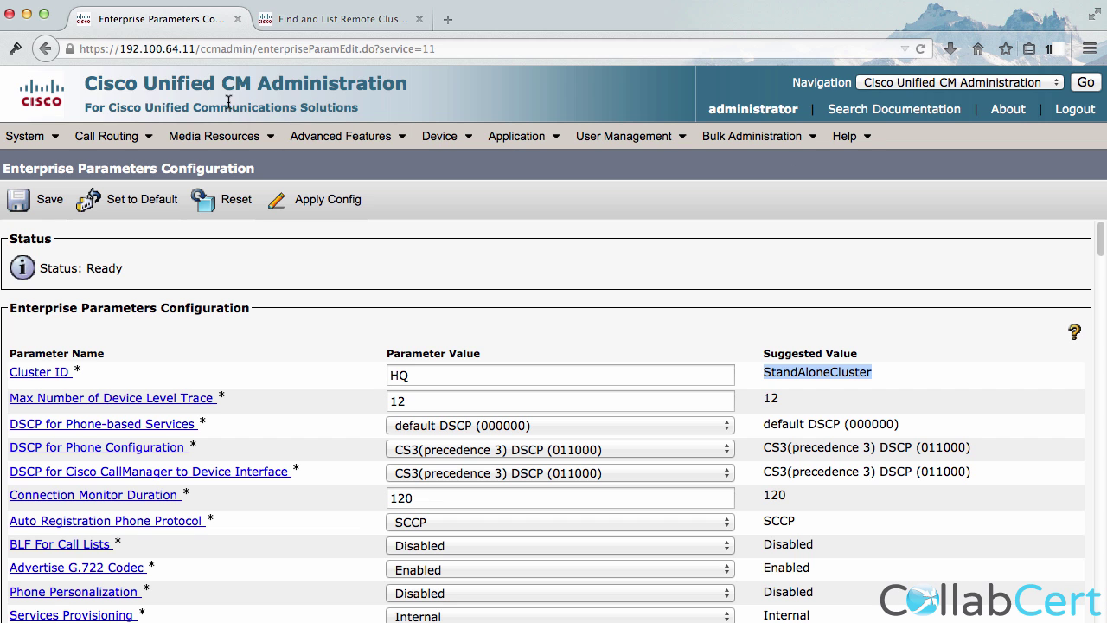
{"action": "left_click", "coordinate": [344, 135]}
{"action": "left_click", "coordinate": [337, 238]}
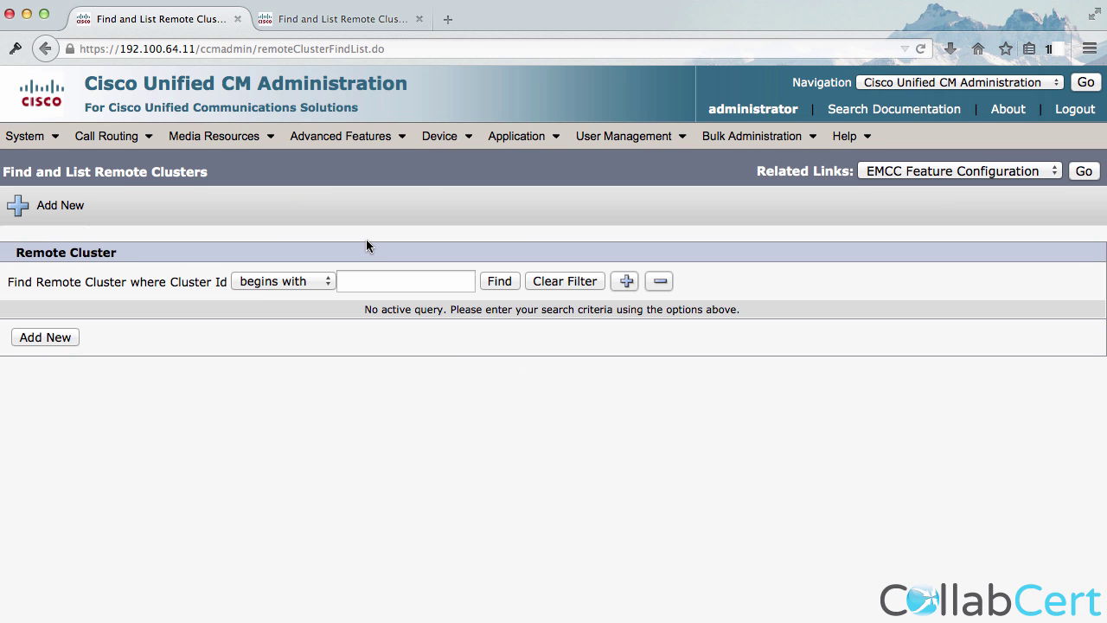
{"action": "left_click", "coordinate": [55, 344]}
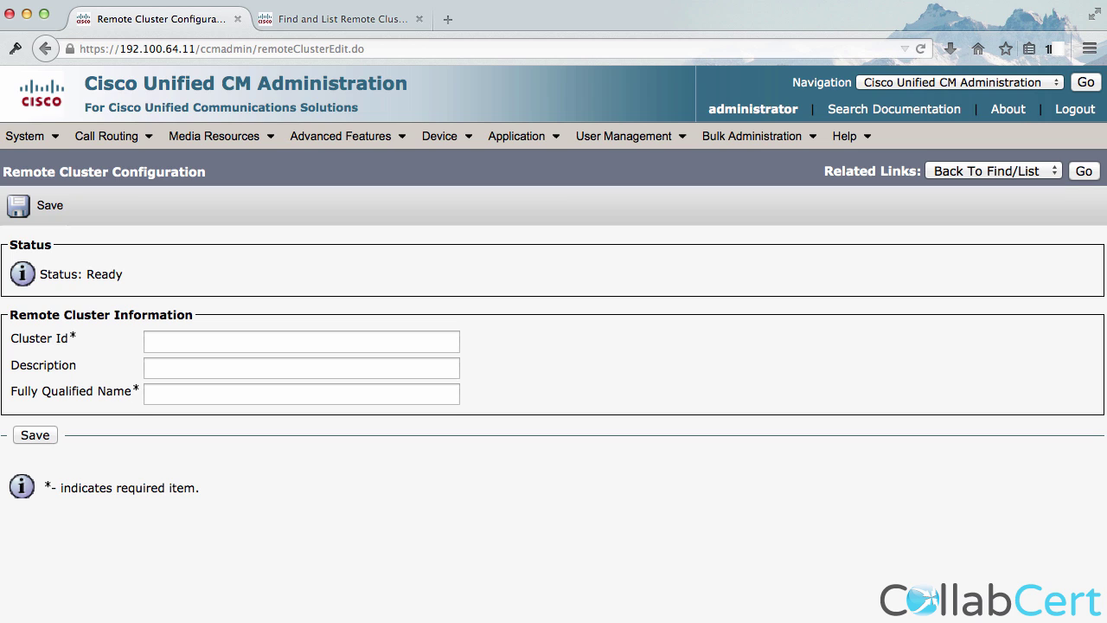
Save remote cluster SB at 192.100.65.11, get the duplicate error, and return to the list.
{"action": "left_click", "coordinate": [241, 347]}
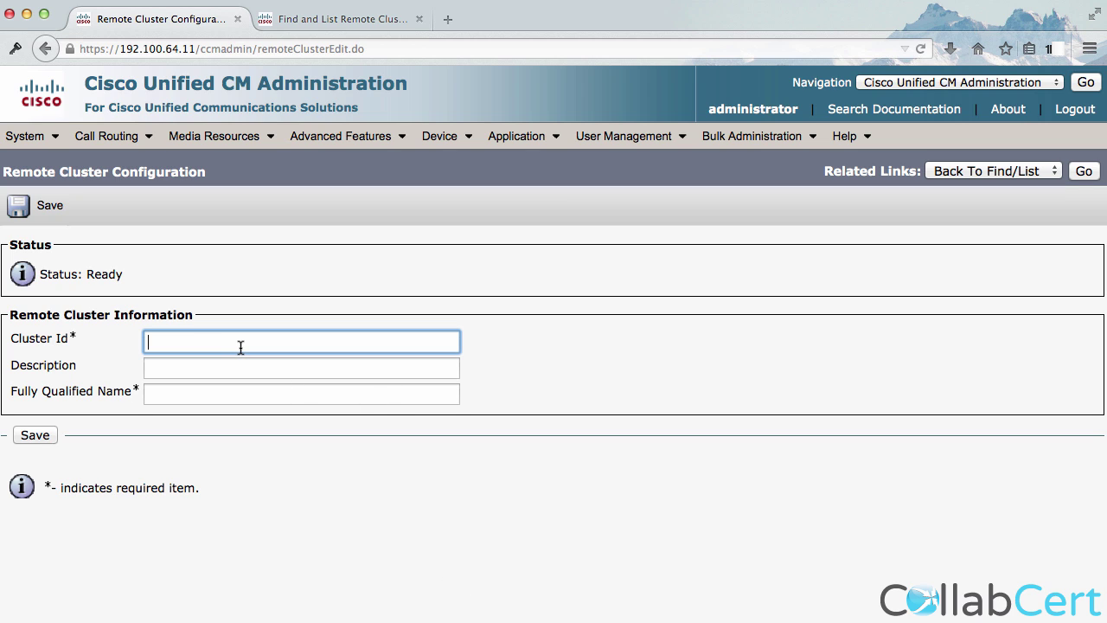
{"action": "type", "text": "s"}
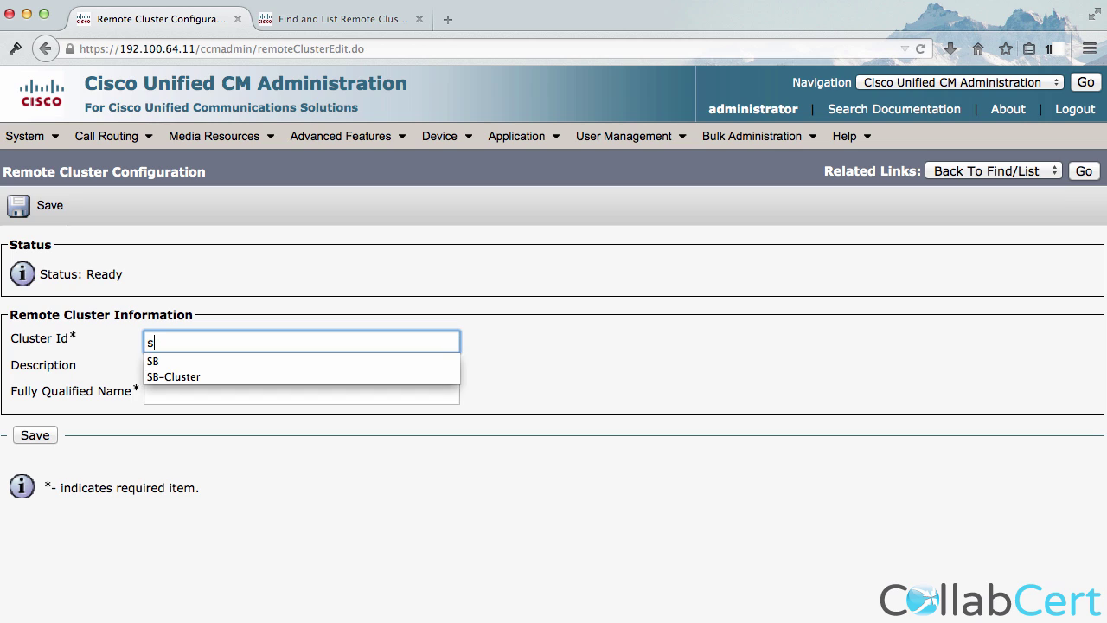
{"action": "key", "text": "BackSpace"}
{"action": "type", "text": "S"}
{"action": "key", "text": "Tab"}
{"action": "key", "text": "Tab"}
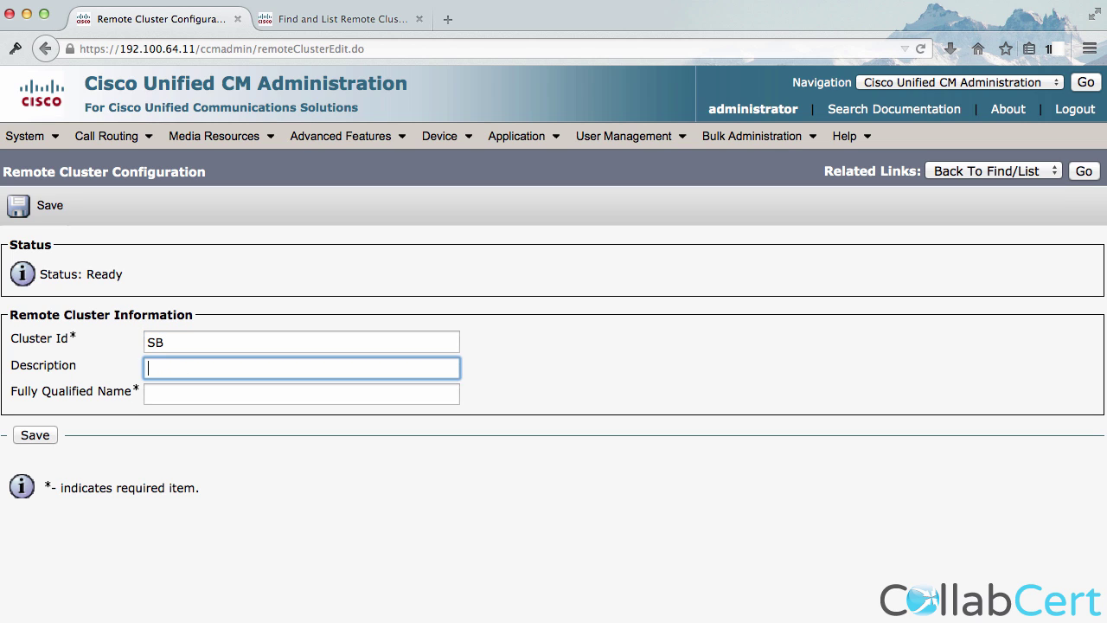
{"action": "type", "text": "192."}
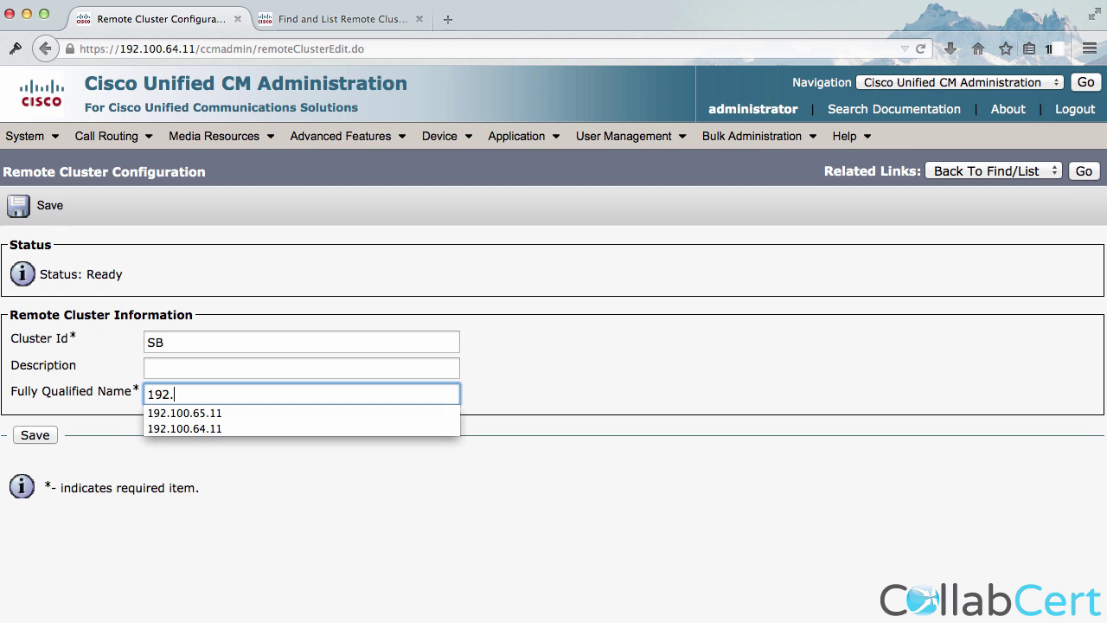
{"action": "key", "text": "Down"}
{"action": "key", "text": "Tab"}
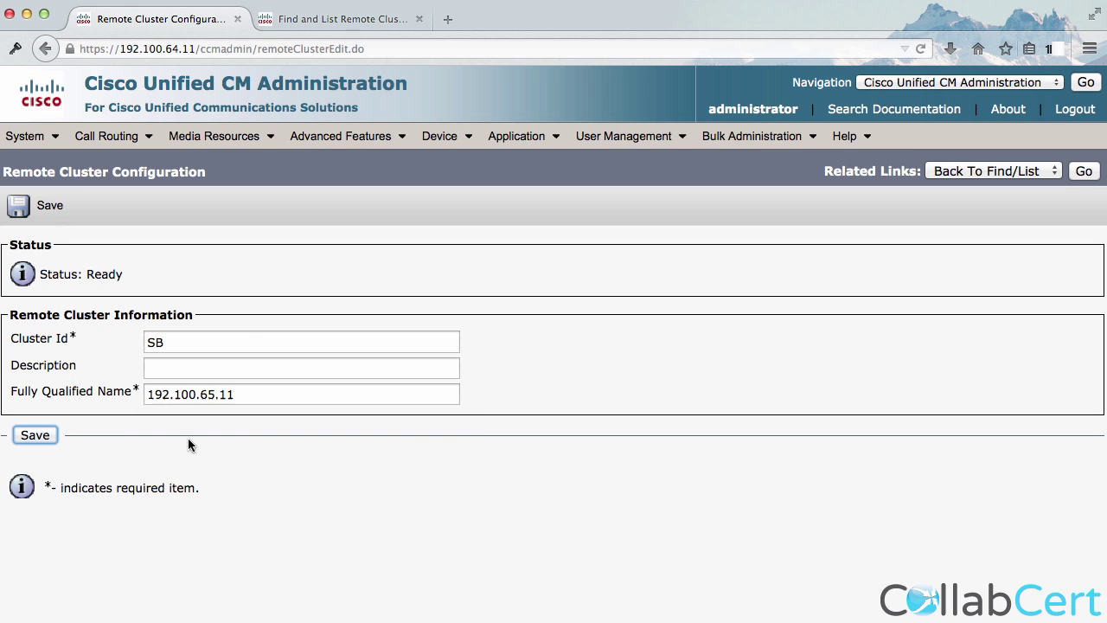
{"action": "left_click", "coordinate": [38, 435]}
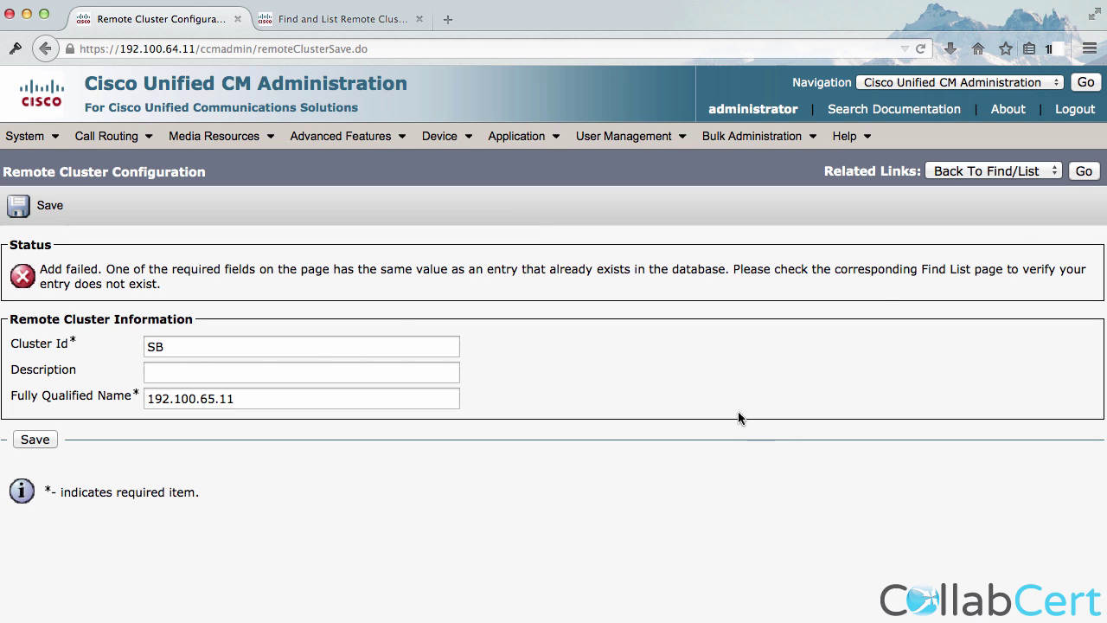
{"action": "left_click", "coordinate": [1083, 172]}
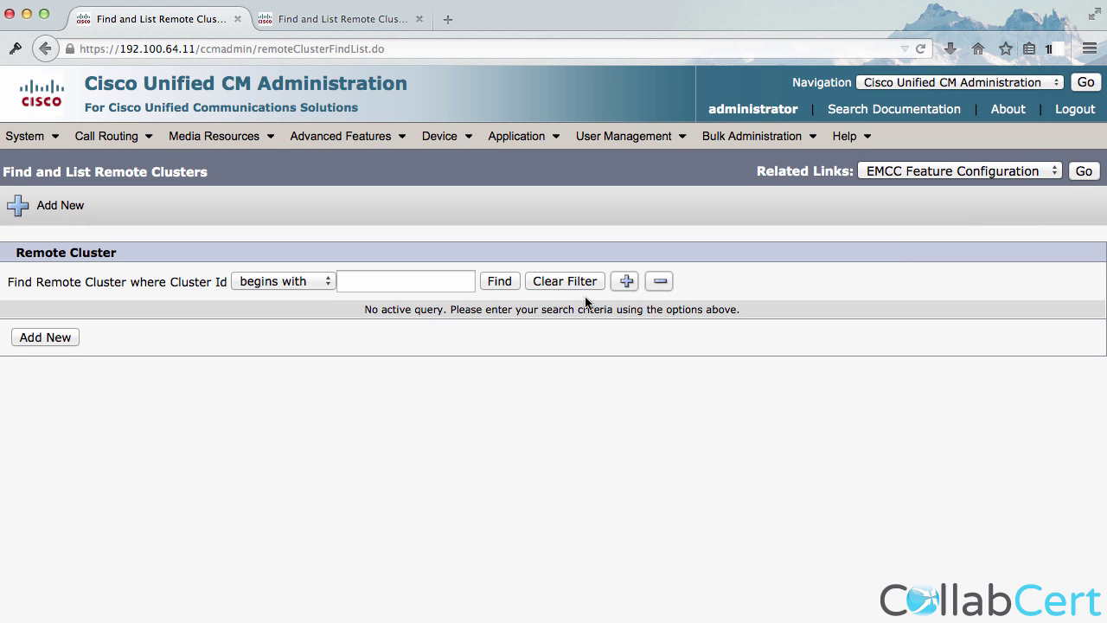
List the remote clusters and open the SB remote cluster's service details.
{"action": "left_click", "coordinate": [500, 282]}
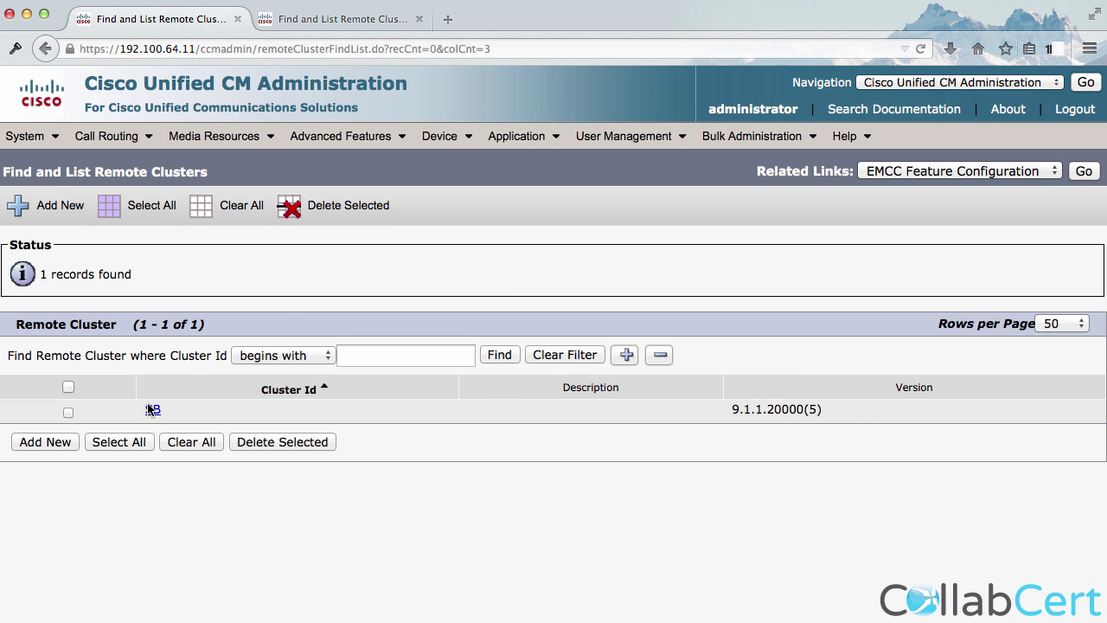
{"action": "left_click", "coordinate": [154, 410]}
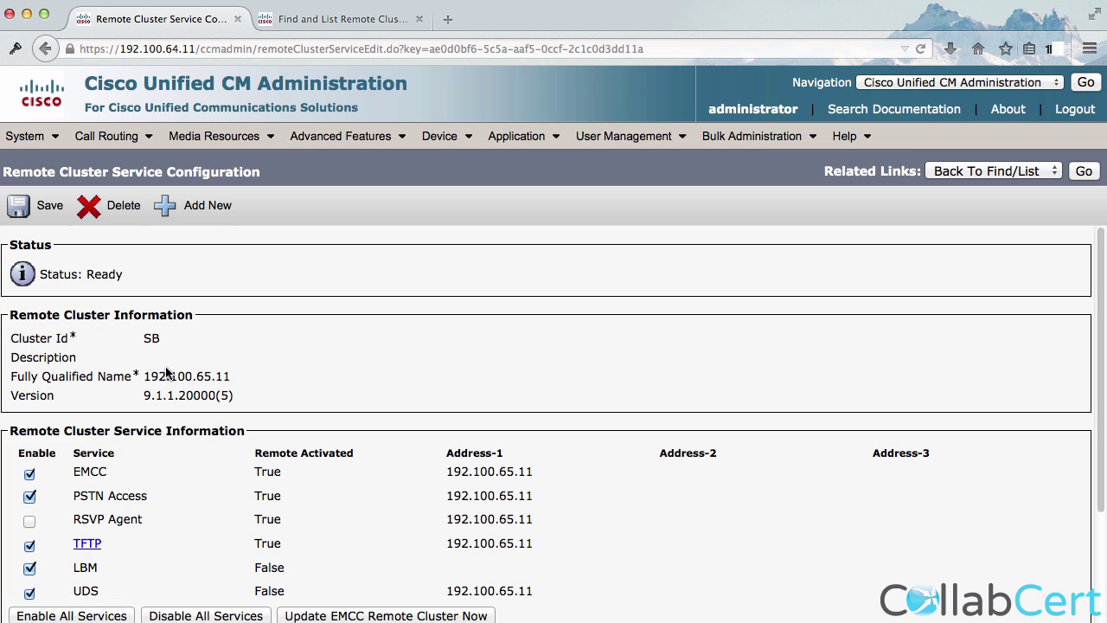
{"action": "left_click_drag", "start_coordinate": [225, 377], "coordinate": [170, 377]}
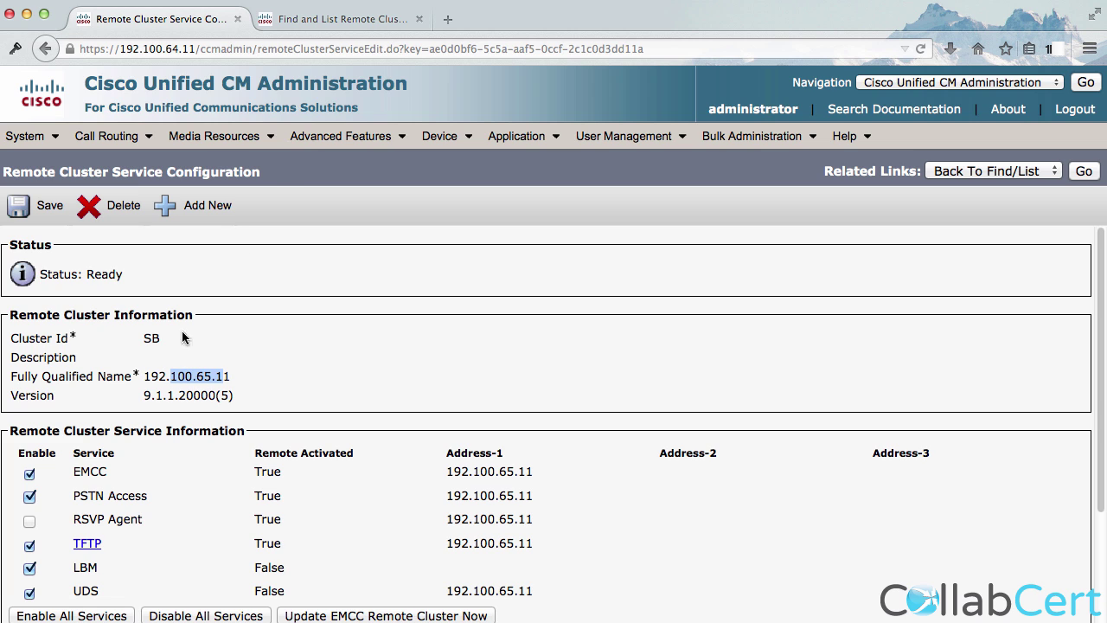
On the other cluster, open the HQ remote cluster (sj-pub) and push an immediate EMCC update.
{"action": "left_click", "coordinate": [350, 20]}
{"action": "left_click", "coordinate": [500, 283]}
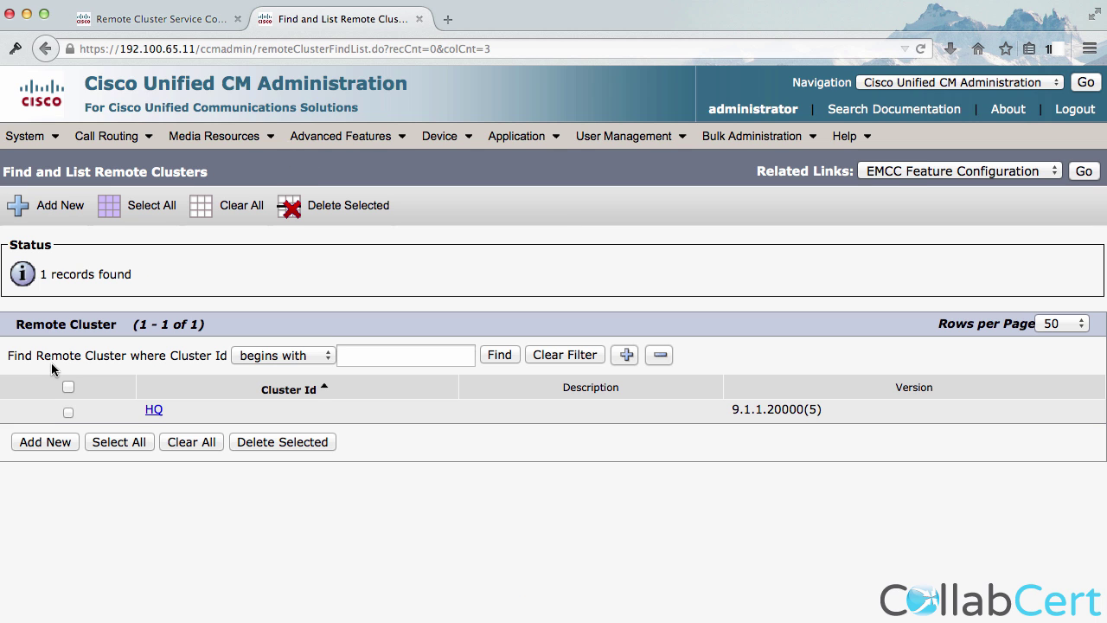
{"action": "left_click", "coordinate": [154, 410]}
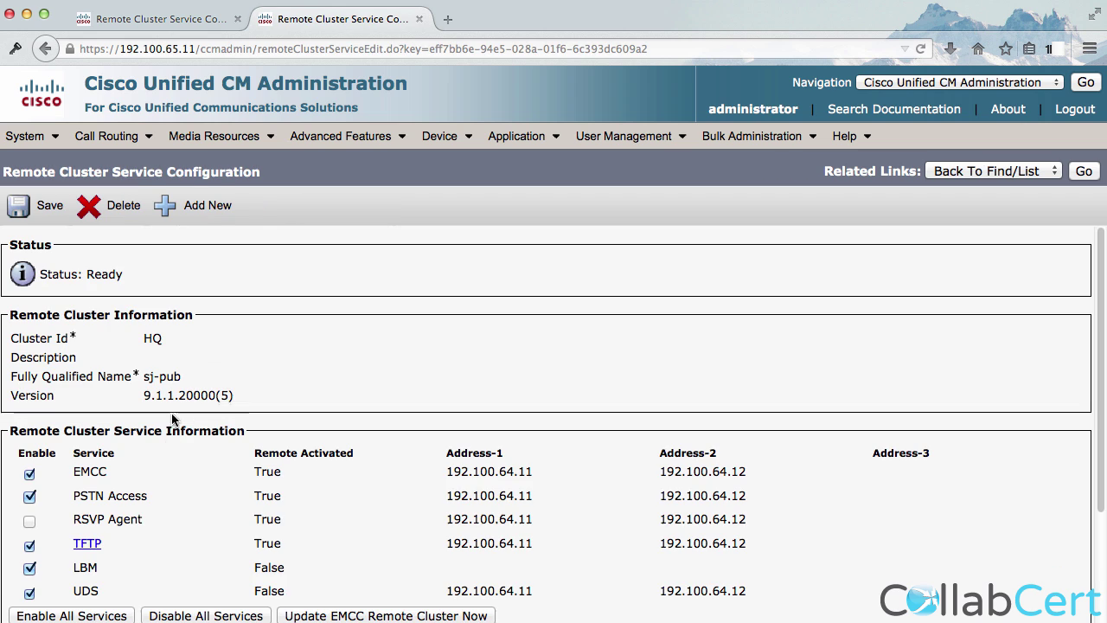
{"action": "left_click_drag", "start_coordinate": [205, 383], "coordinate": [128, 373]}
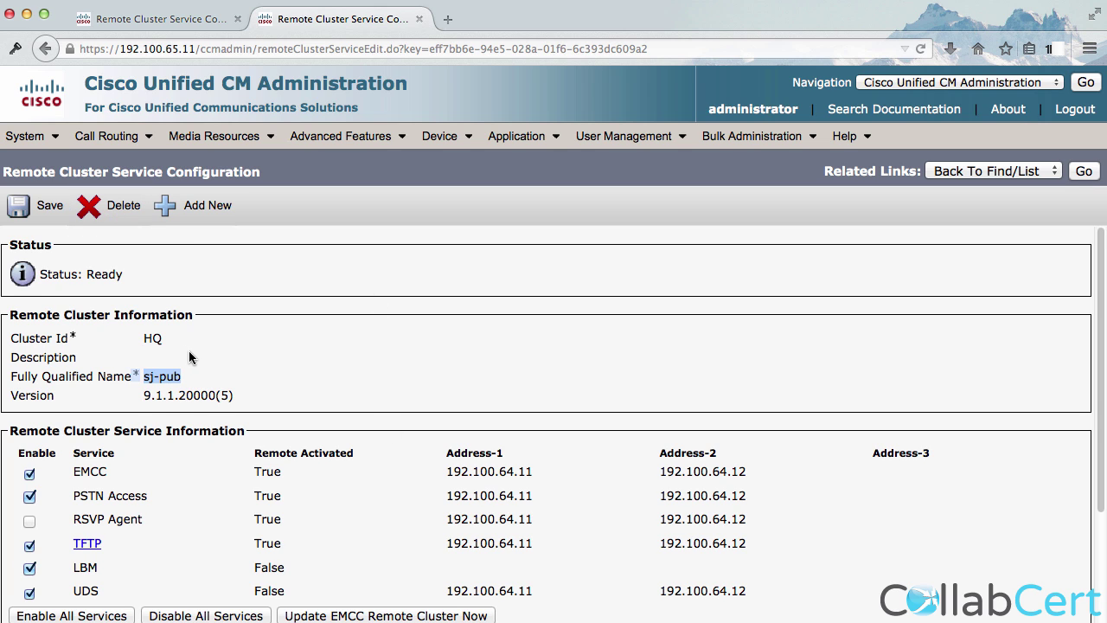
{"action": "scroll", "coordinate": [188, 350], "scroll_direction": "down", "scroll_amount": 3}
{"action": "scroll", "coordinate": [212, 404], "scroll_direction": "up", "scroll_amount": 3}
{"action": "scroll", "coordinate": [212, 403], "scroll_direction": "down", "scroll_amount": 1}
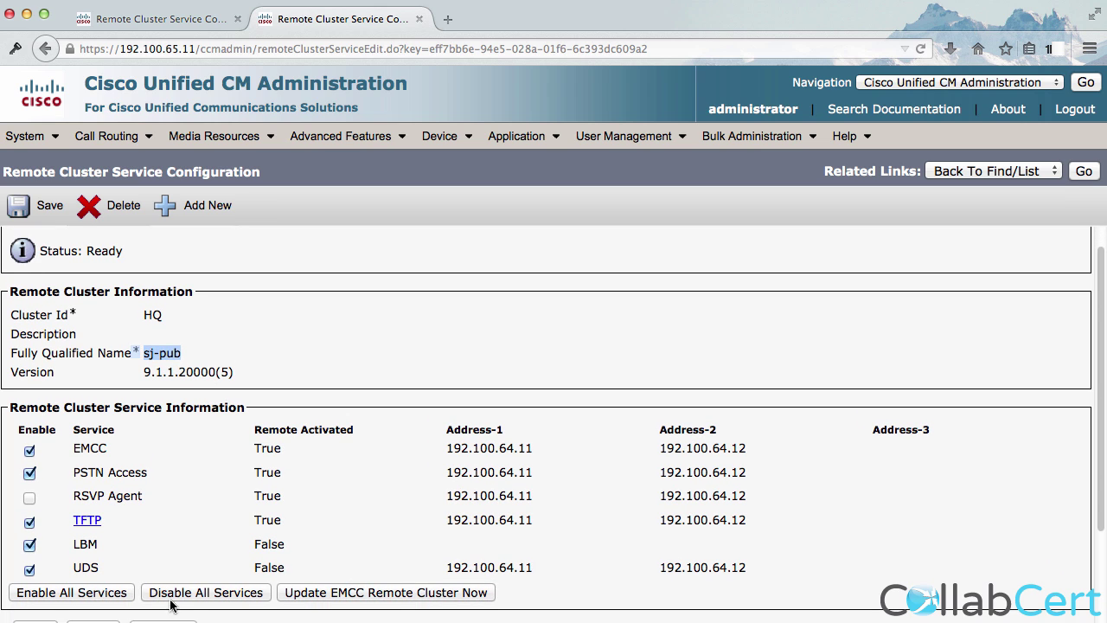
{"action": "left_click", "coordinate": [319, 595]}
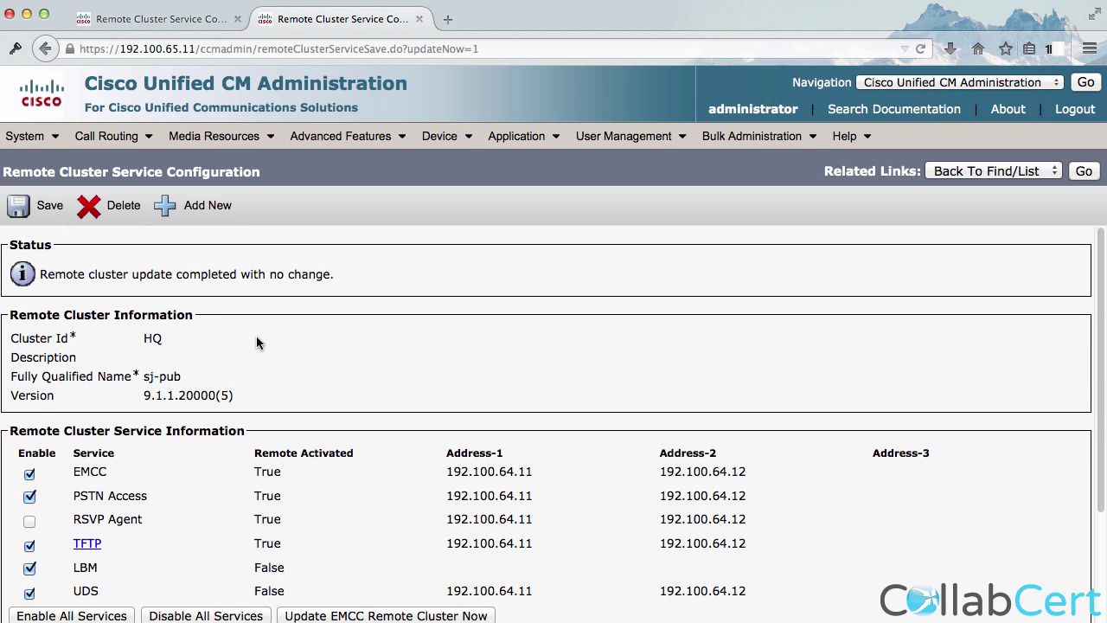
Push an immediate EMCC update to SB, then review HQ's remote cluster services.
{"action": "left_click", "coordinate": [164, 19]}
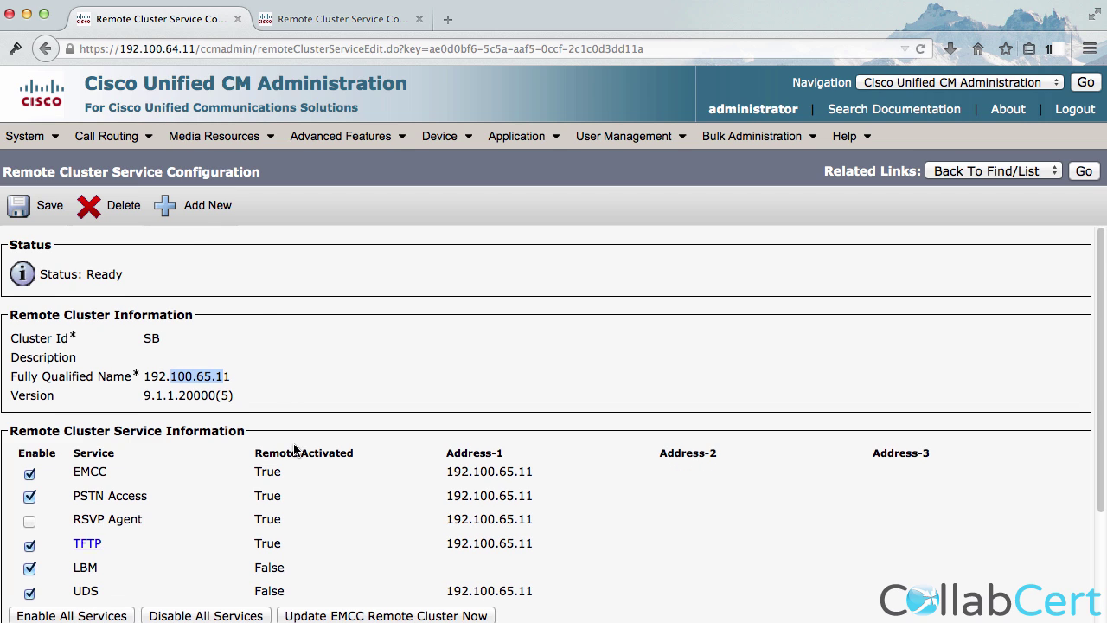
{"action": "scroll", "coordinate": [294, 450], "scroll_direction": "down", "scroll_amount": 2}
{"action": "left_click", "coordinate": [406, 548]}
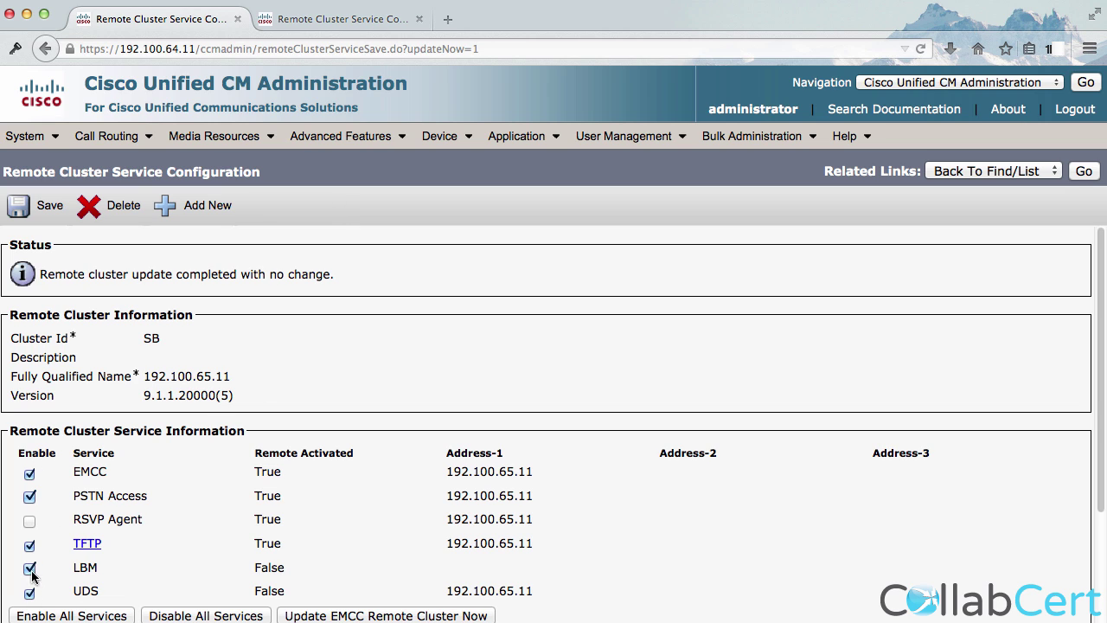
{"action": "scroll", "coordinate": [42, 558], "scroll_direction": "down", "scroll_amount": 1}
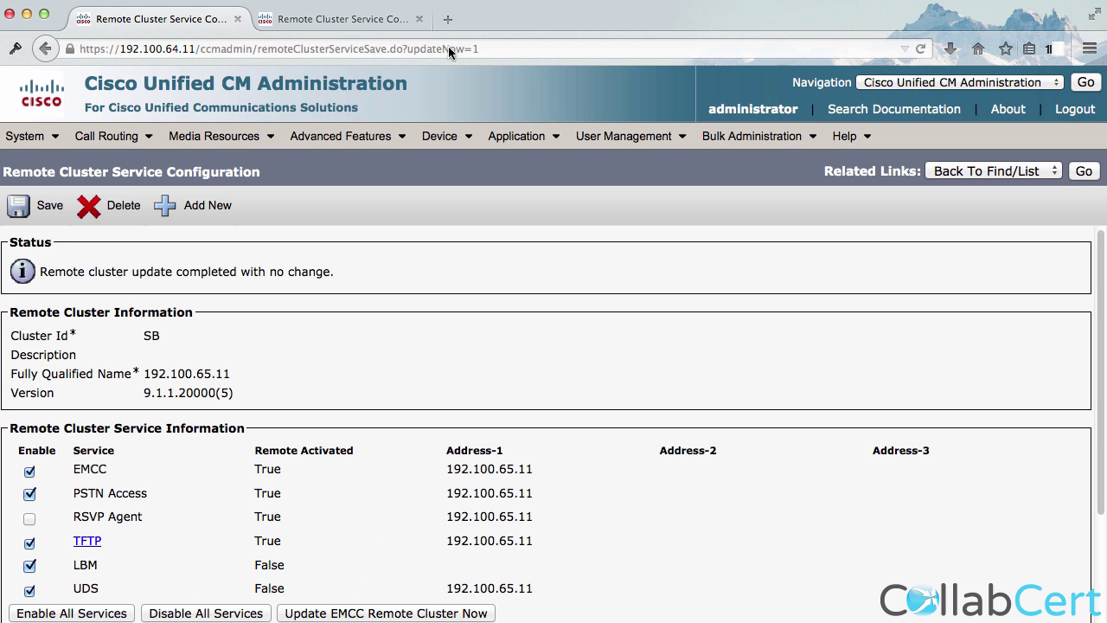
{"action": "left_click", "coordinate": [348, 19]}
{"action": "scroll", "coordinate": [329, 465], "scroll_direction": "down", "scroll_amount": 3}
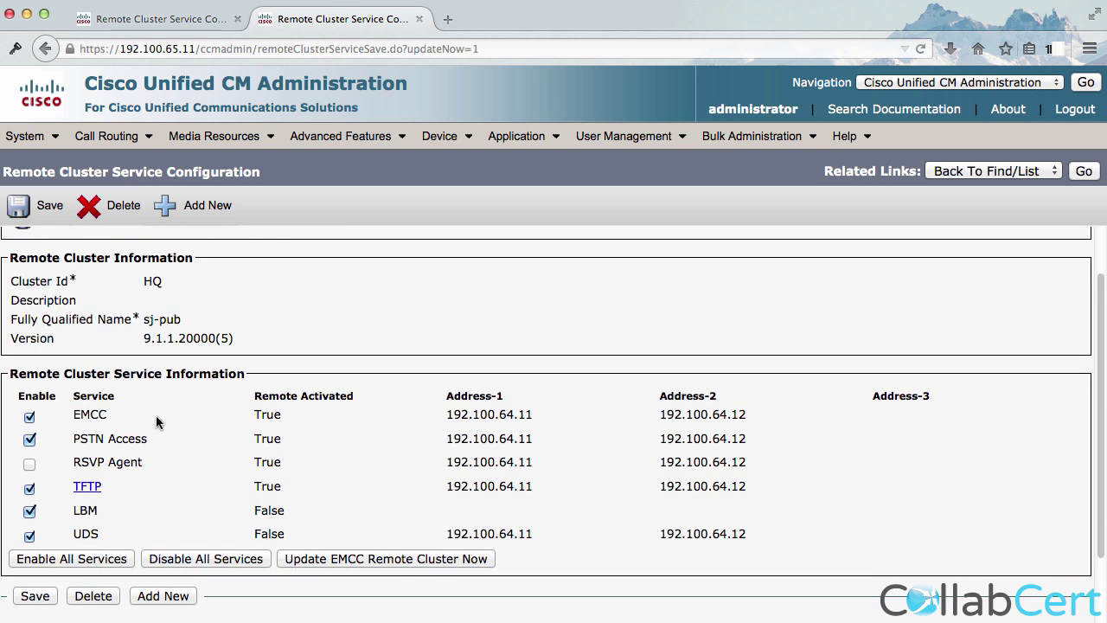
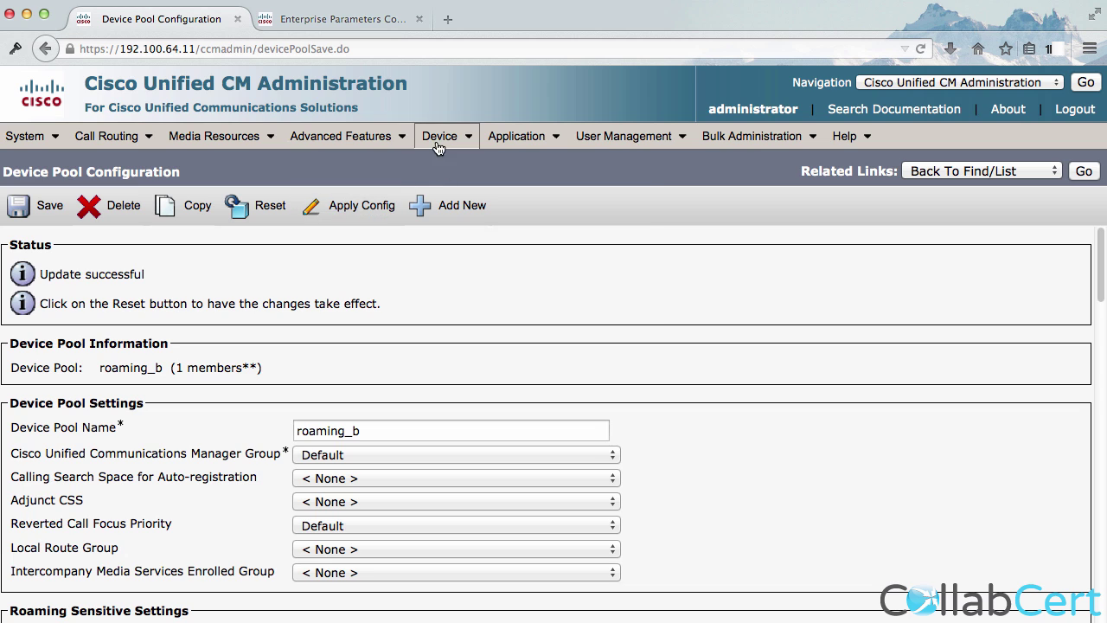
Save the roaming_b device pool and confirm the Update successful status.
{"action": "mouse_move", "coordinate": [441, 136]}
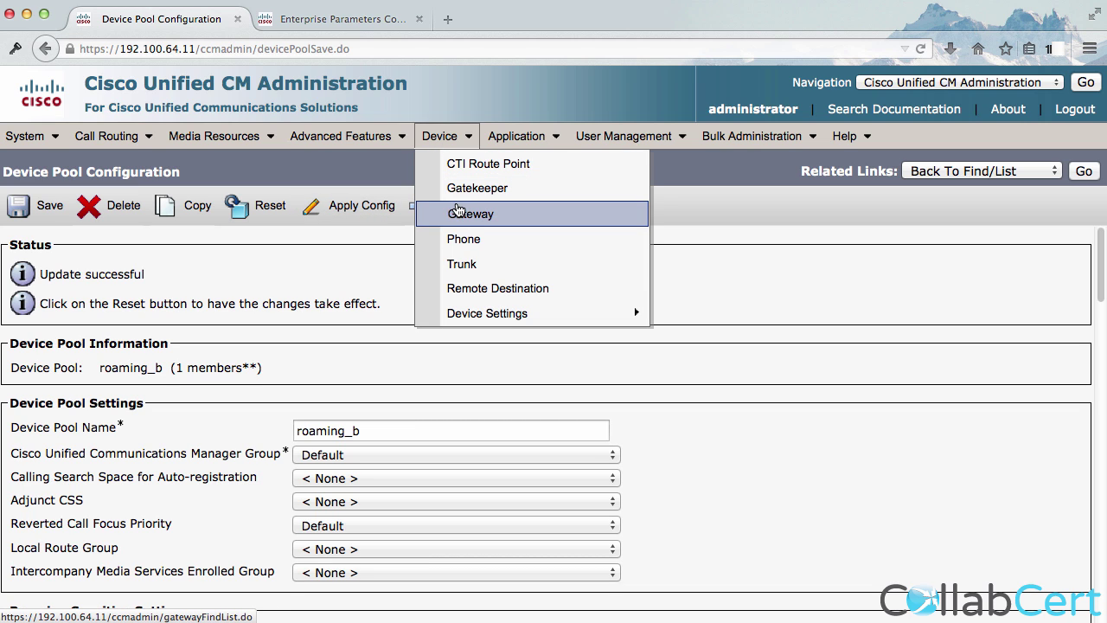
From the Phone list's Related Links, show Remotely Logged In Devices with the roaming user's phone.
{"action": "left_click", "coordinate": [474, 240]}
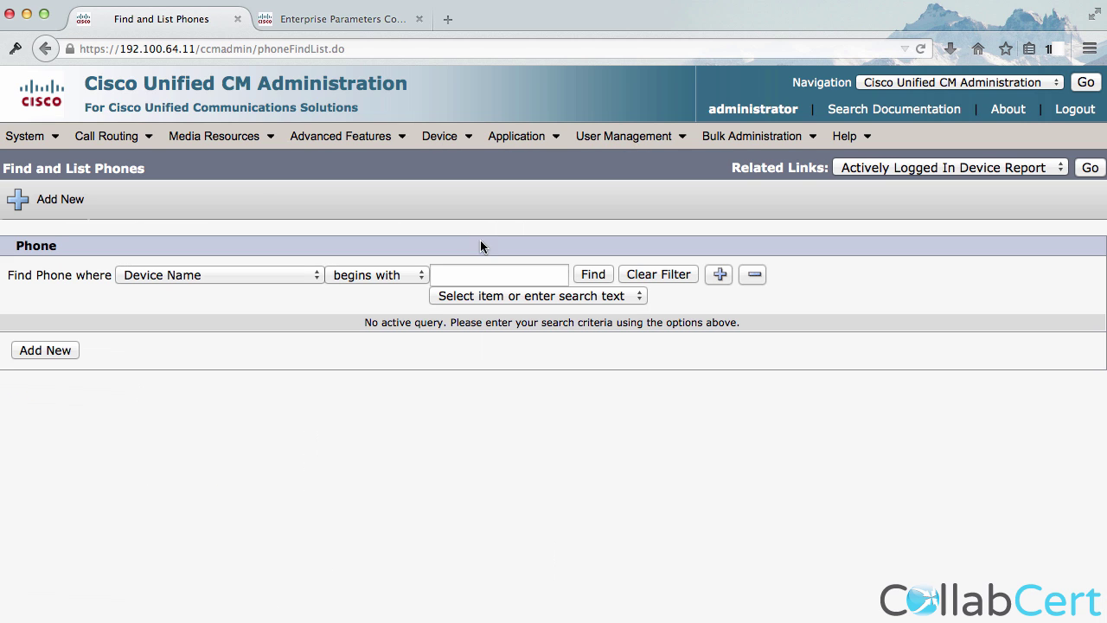
{"action": "left_click", "coordinate": [942, 170]}
{"action": "left_click", "coordinate": [930, 202]}
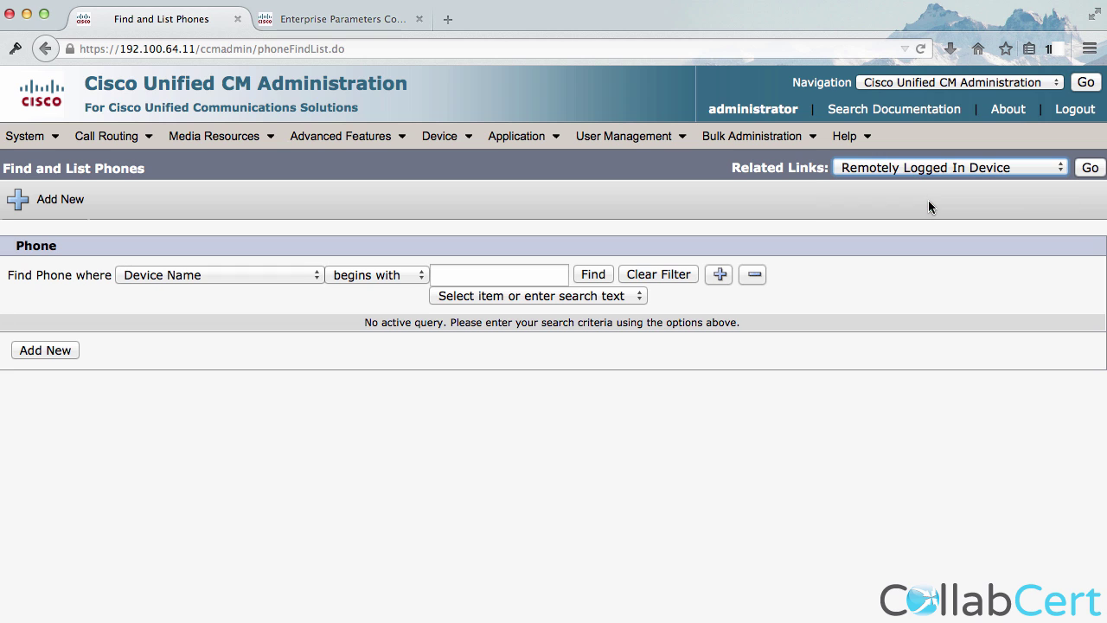
{"action": "left_click", "coordinate": [1089, 167]}
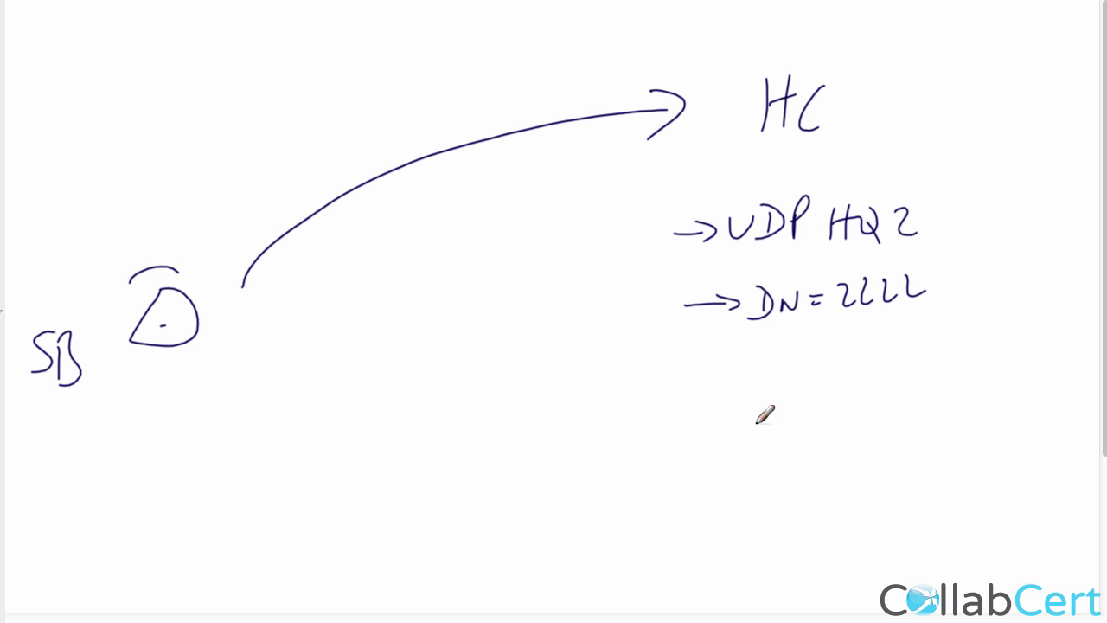
Handwrite '911/test' beneath the DN=2222 line on the whiteboard.
{"action": "mouse_move", "coordinate": [772, 422]}
{"action": "left_mouse_down"}
{"action": "mouse_move", "coordinate": [772, 454]}
{"action": "mouse_move", "coordinate": [811, 451]}
{"action": "left_mouse_up"}
{"action": "left_click_drag", "start_coordinate": [868, 396], "coordinate": [832, 477]}
{"action": "mouse_move", "coordinate": [880, 413]}
{"action": "left_mouse_down"}
{"action": "mouse_move", "coordinate": [876, 455]}
{"action": "mouse_move", "coordinate": [903, 441]}
{"action": "mouse_move", "coordinate": [905, 454]}
{"action": "left_mouse_up"}
{"action": "left_click_drag", "start_coordinate": [922, 429], "coordinate": [911, 452]}
{"action": "mouse_move", "coordinate": [934, 414]}
{"action": "left_mouse_down"}
{"action": "mouse_move", "coordinate": [932, 457]}
{"action": "mouse_move", "coordinate": [946, 422]}
{"action": "left_mouse_up"}
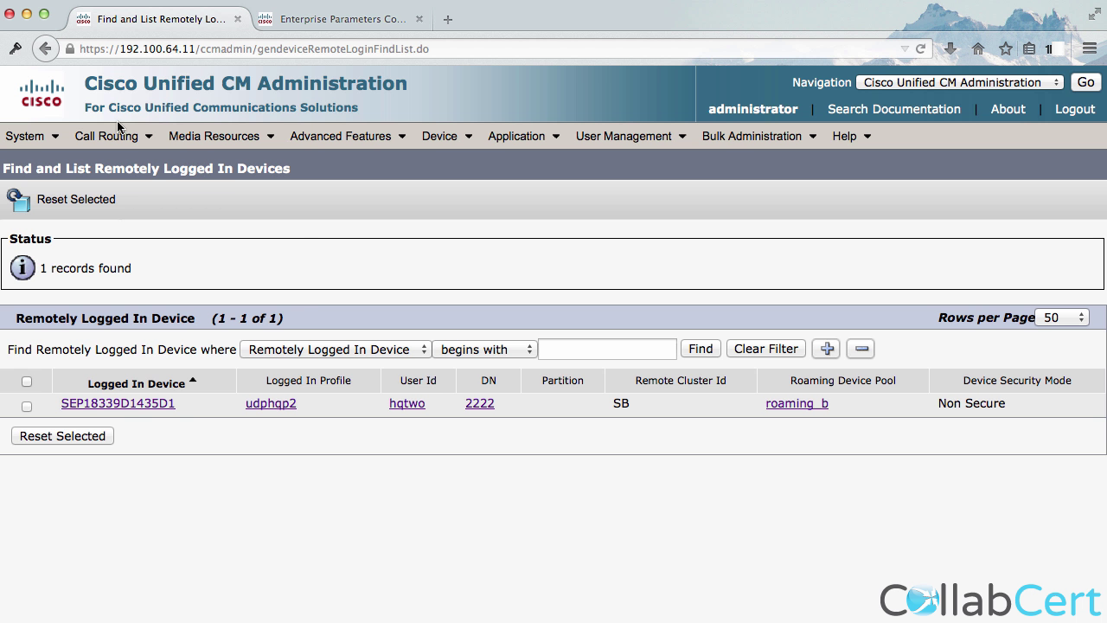
Move route pattern 911 into the test partition and save it, accepting the warnings.
{"action": "mouse_move", "coordinate": [107, 136]}
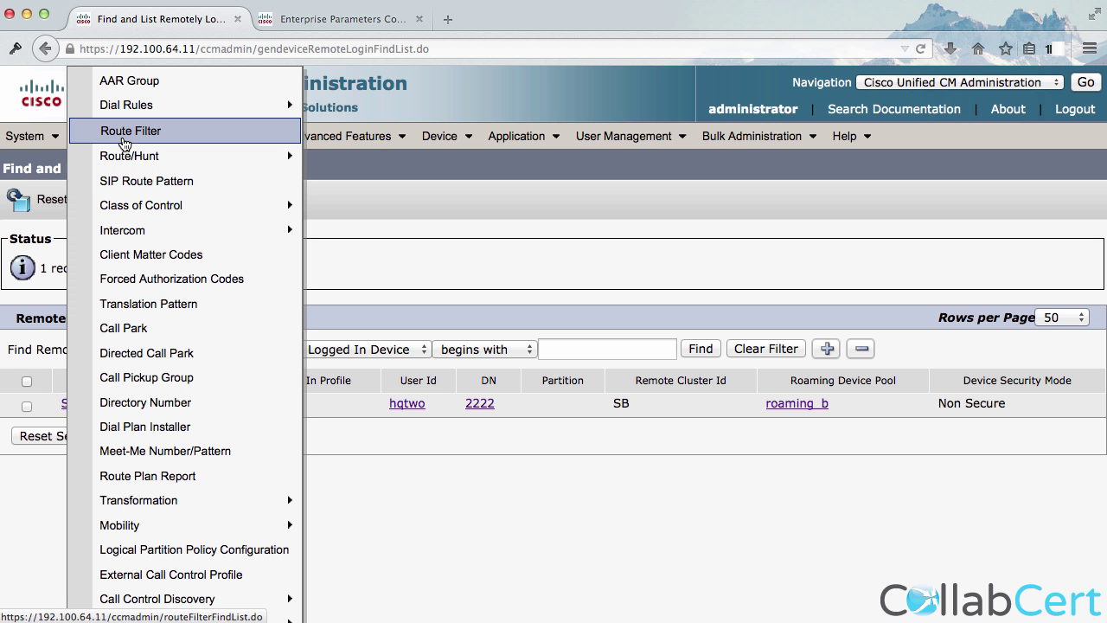
{"action": "mouse_move", "coordinate": [260, 155]}
{"action": "left_click", "coordinate": [340, 208]}
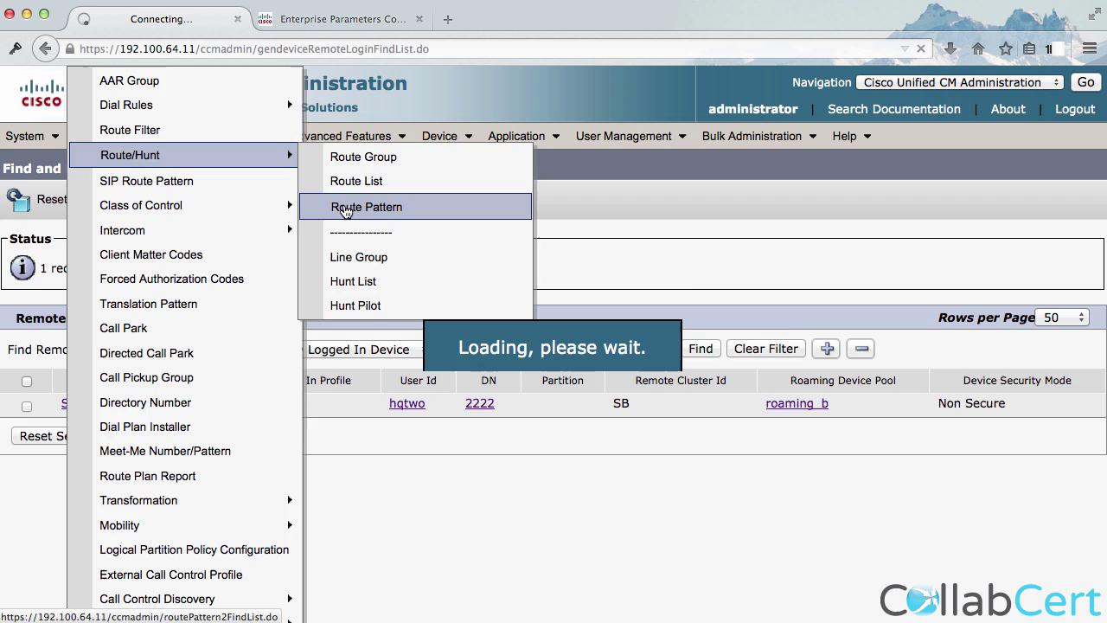
{"action": "left_click", "coordinate": [570, 274]}
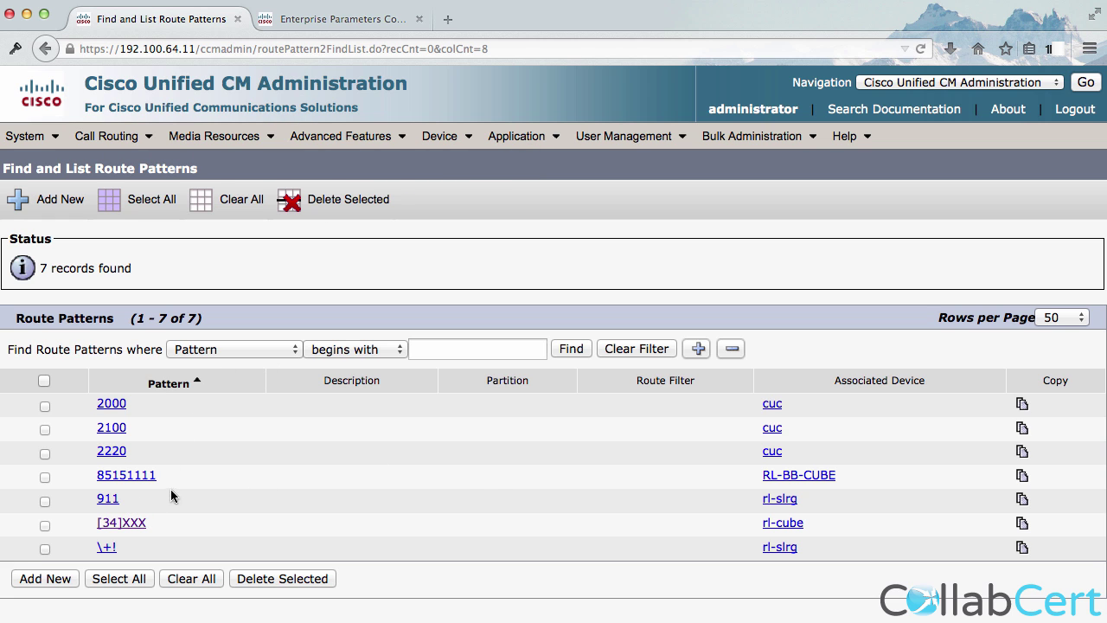
{"action": "left_click", "coordinate": [110, 499]}
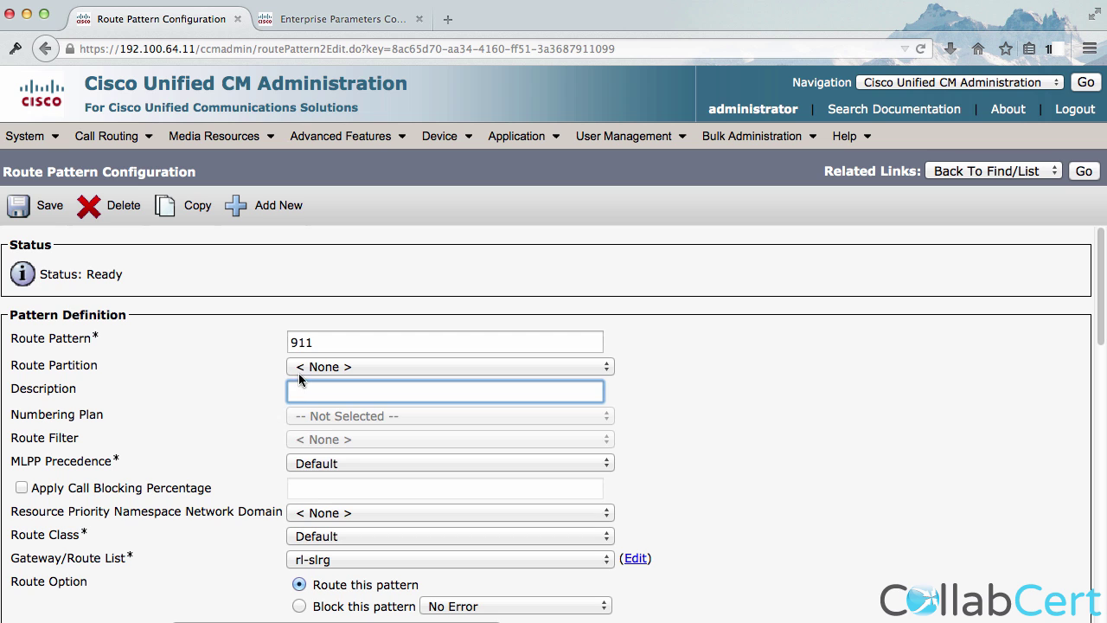
{"action": "left_click", "coordinate": [312, 370]}
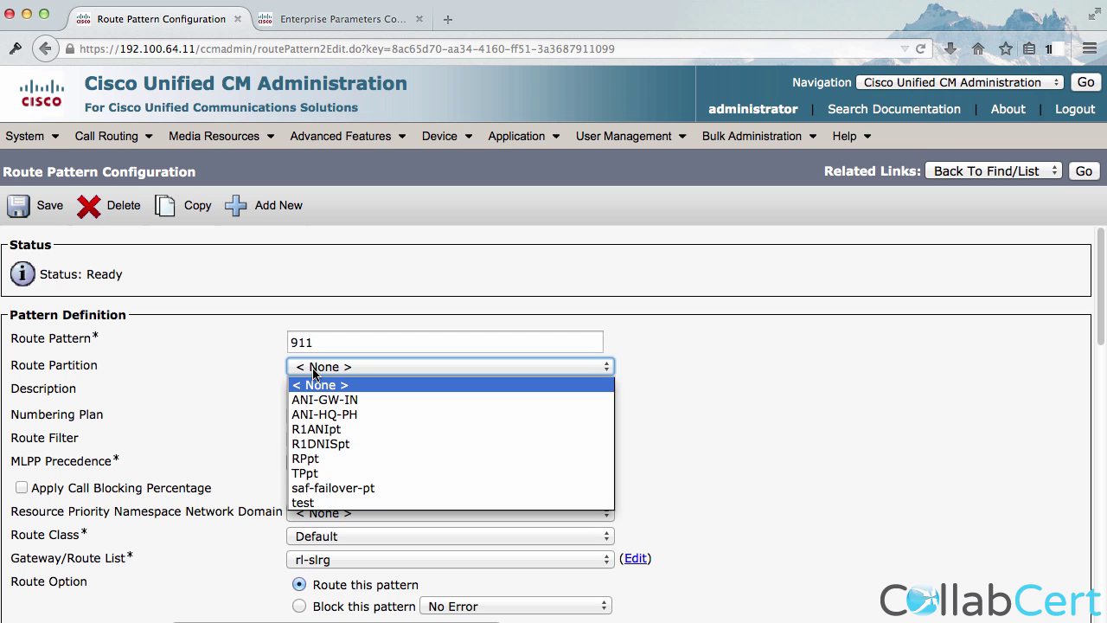
{"action": "left_click", "coordinate": [305, 503]}
{"action": "left_click", "coordinate": [42, 206]}
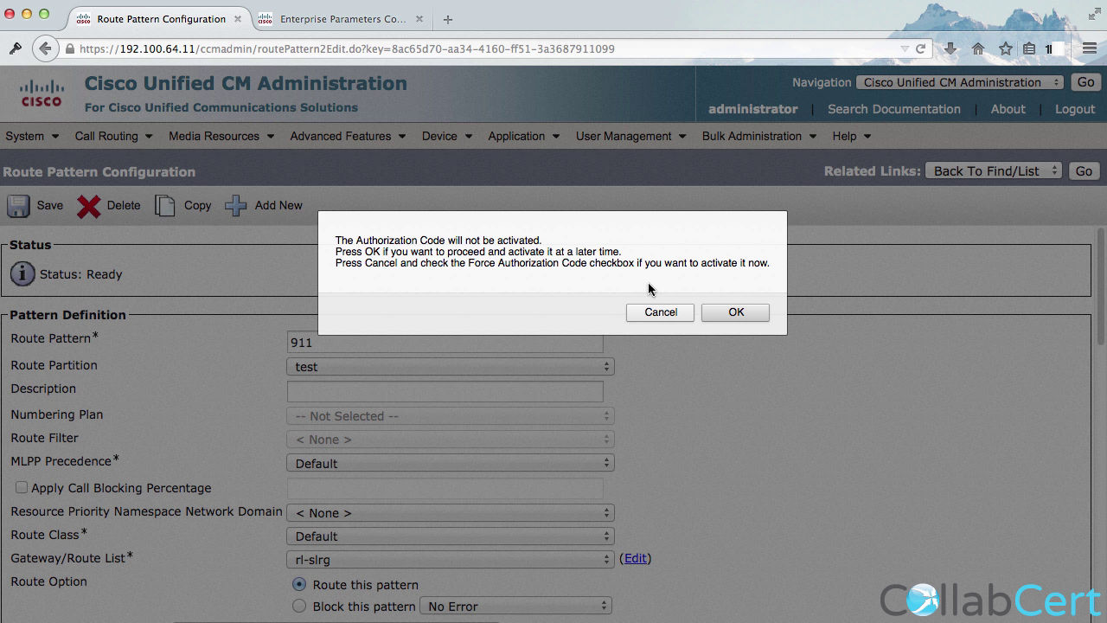
{"action": "left_click", "coordinate": [734, 310]}
{"action": "left_click", "coordinate": [734, 308]}
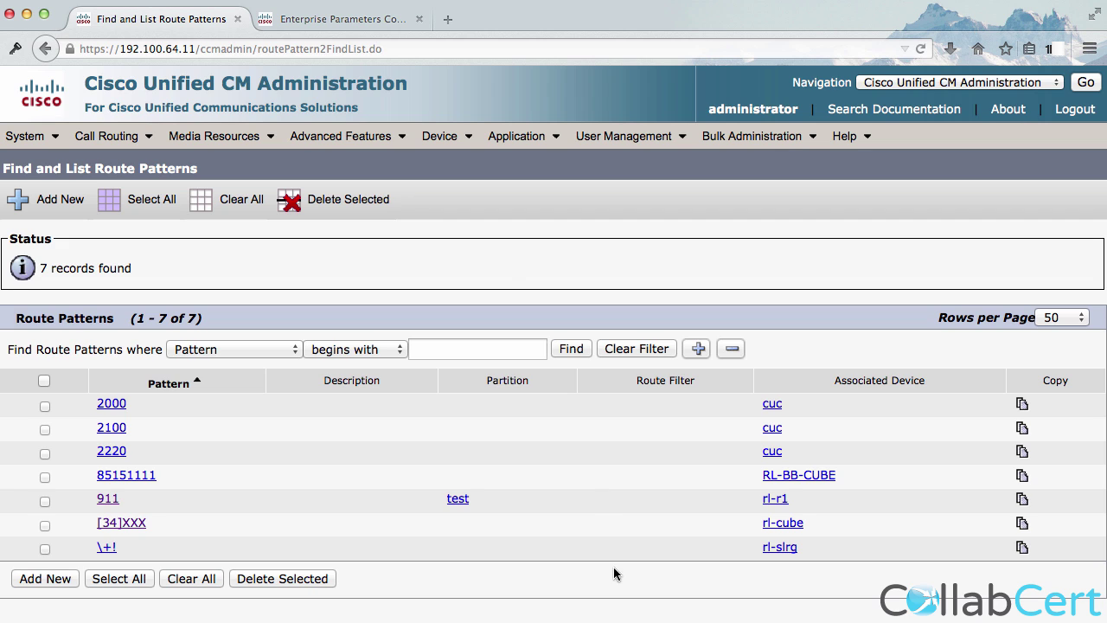
Set udphqp2's Extension Mobility Cross Cluster CSS to test, save, and highlight the re-login reminder.
{"action": "mouse_move", "coordinate": [443, 136]}
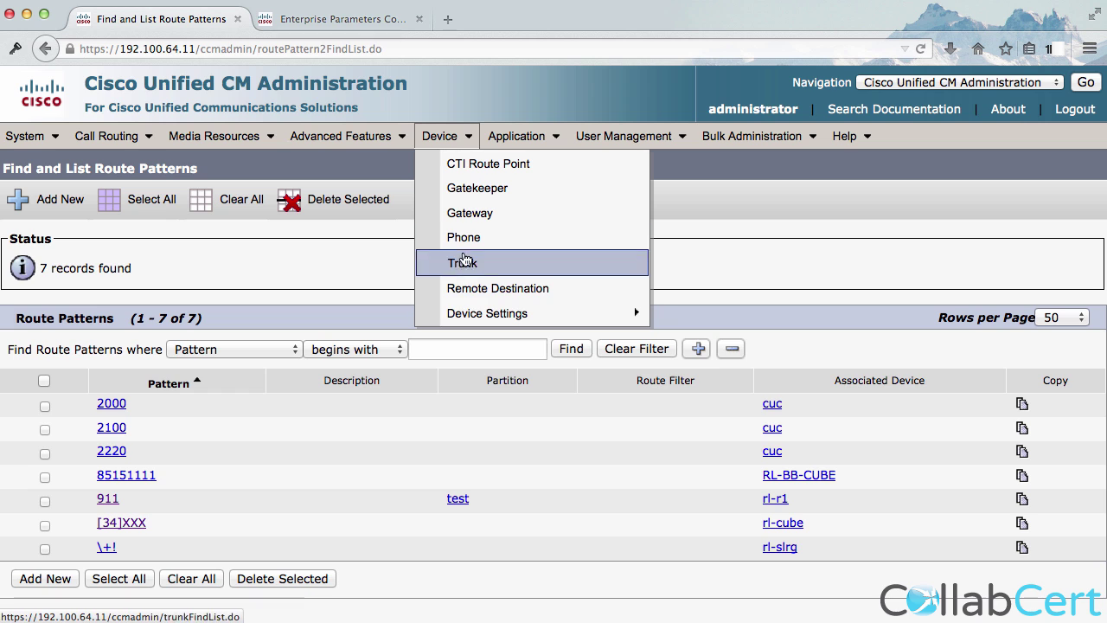
{"action": "mouse_move", "coordinate": [479, 312]}
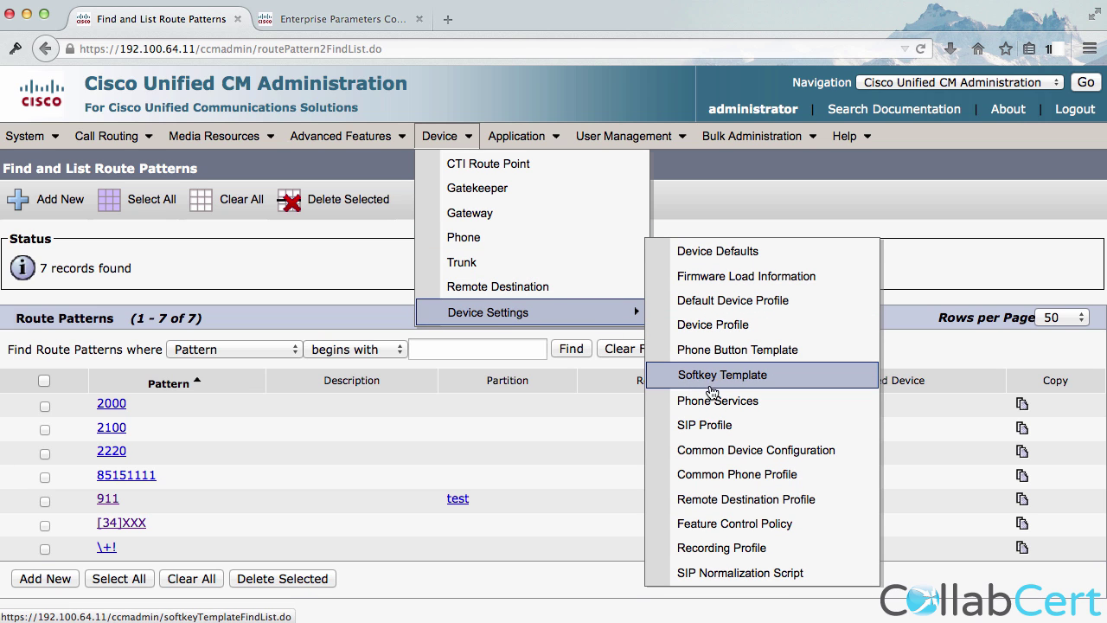
{"action": "left_click", "coordinate": [735, 328]}
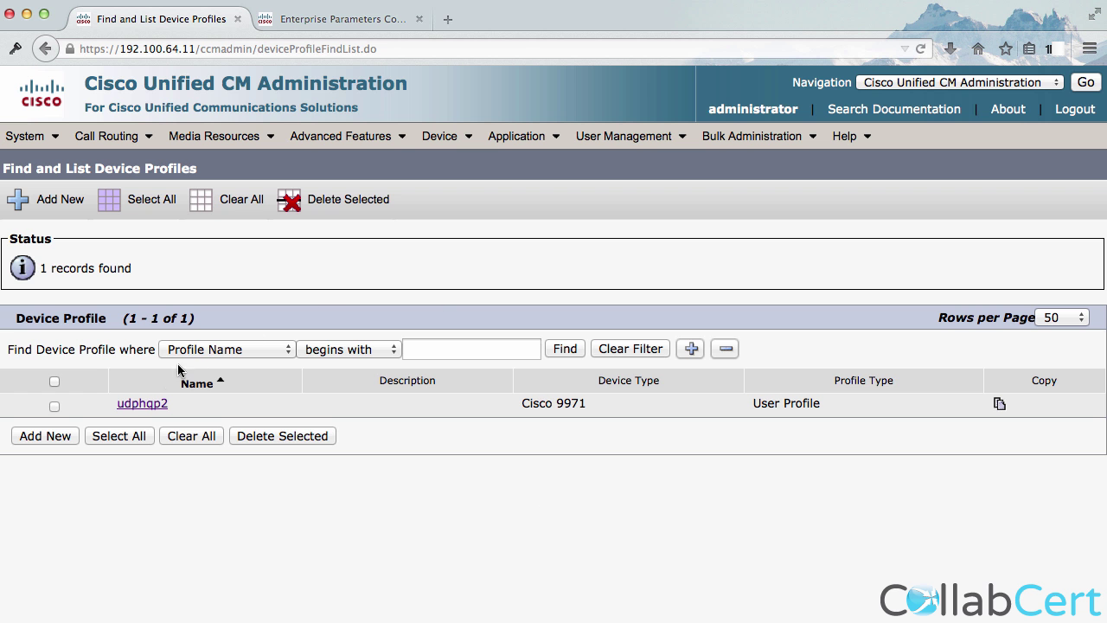
{"action": "left_click", "coordinate": [161, 404]}
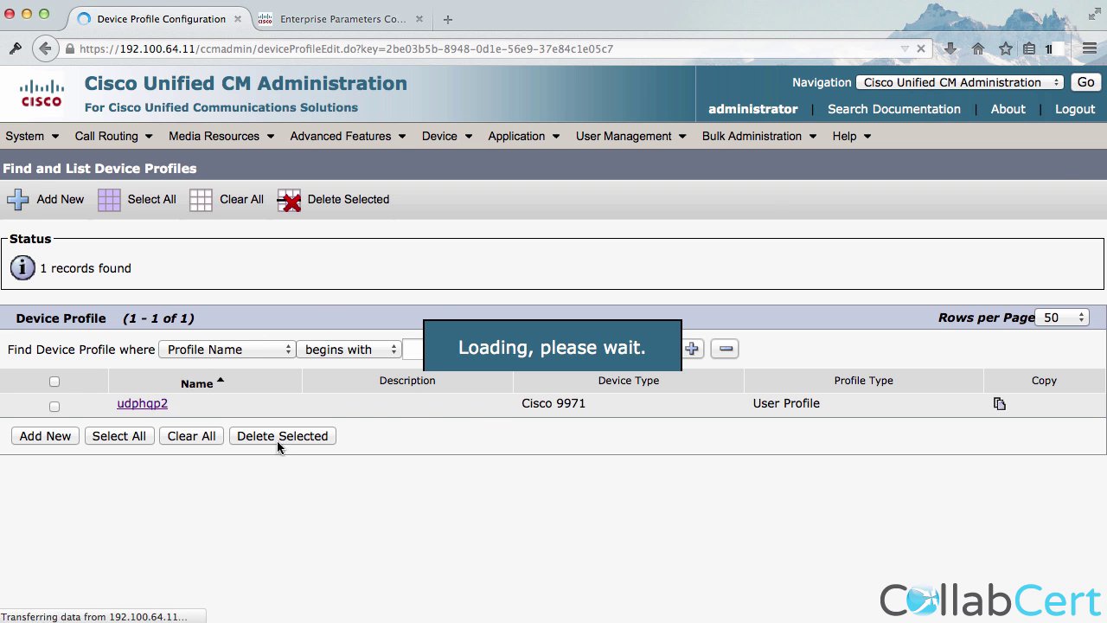
{"action": "scroll", "coordinate": [582, 506], "scroll_direction": "down", "scroll_amount": 8}
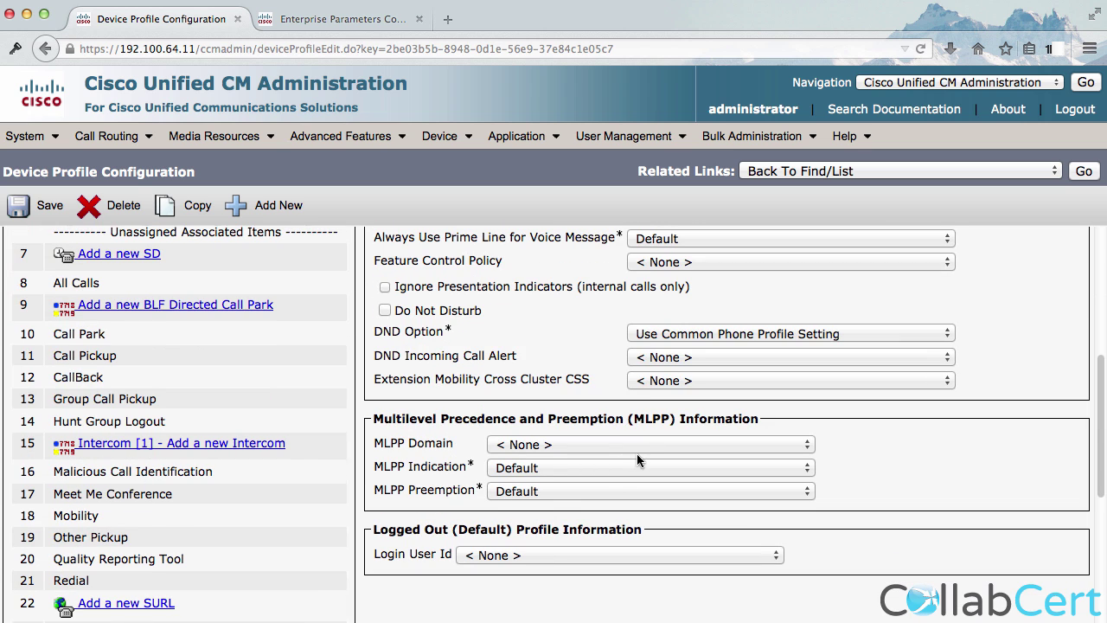
{"action": "left_click", "coordinate": [662, 380]}
{"action": "left_click", "coordinate": [658, 517]}
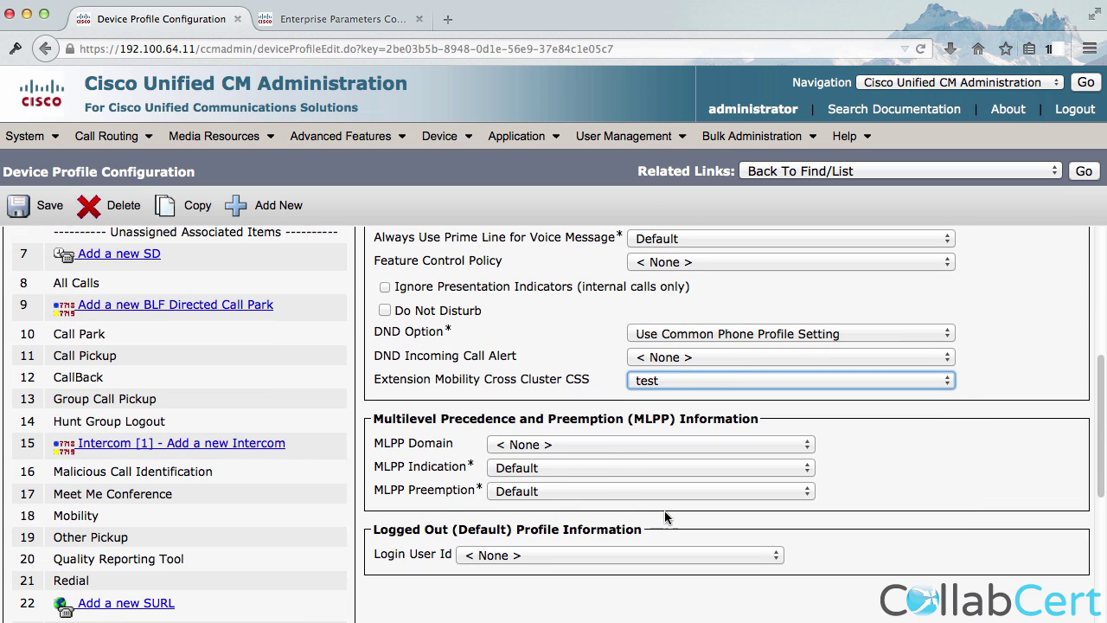
{"action": "left_click", "coordinate": [45, 205]}
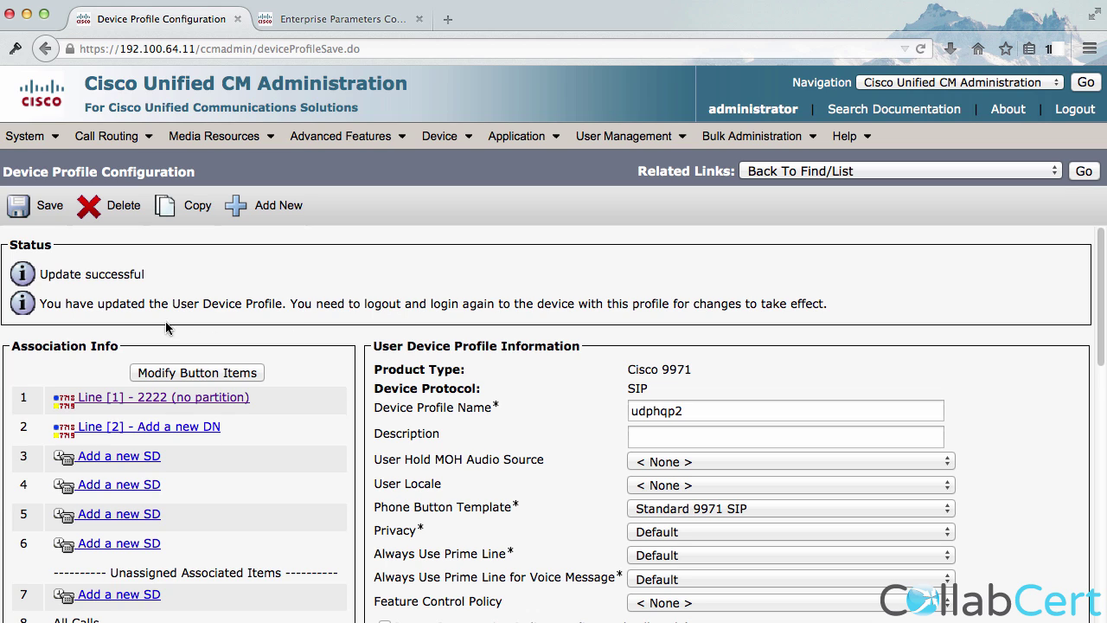
{"action": "left_click_drag", "start_coordinate": [190, 309], "coordinate": [597, 308]}
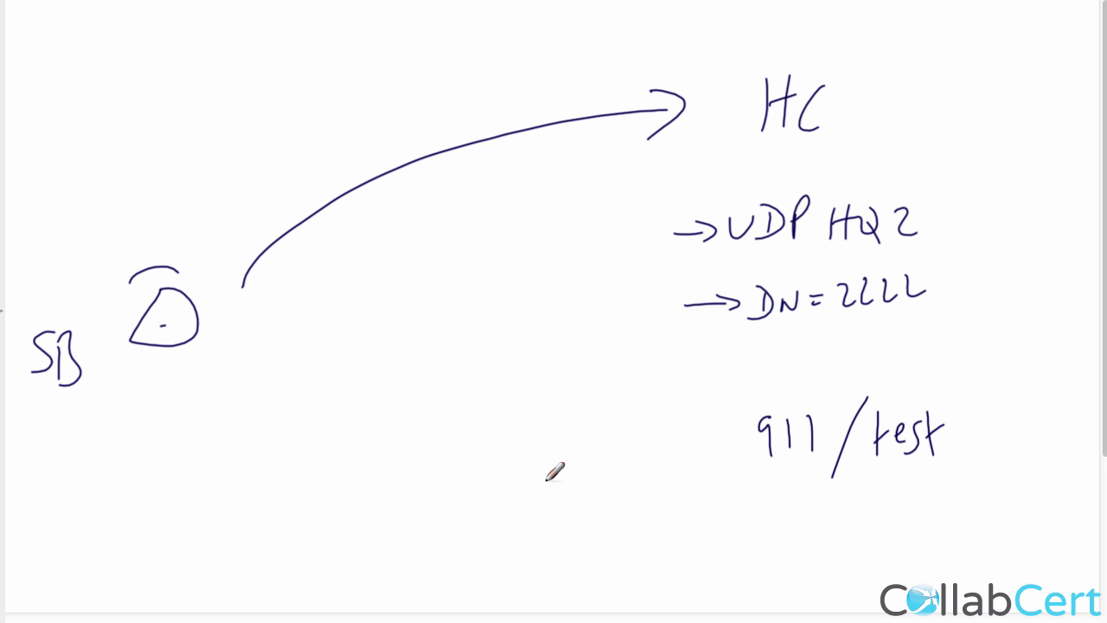
Sketch arrows from 911/test down to R1 and branching to SLRG.
{"action": "scroll", "coordinate": [554, 455], "scroll_direction": "down", "scroll_amount": 3}
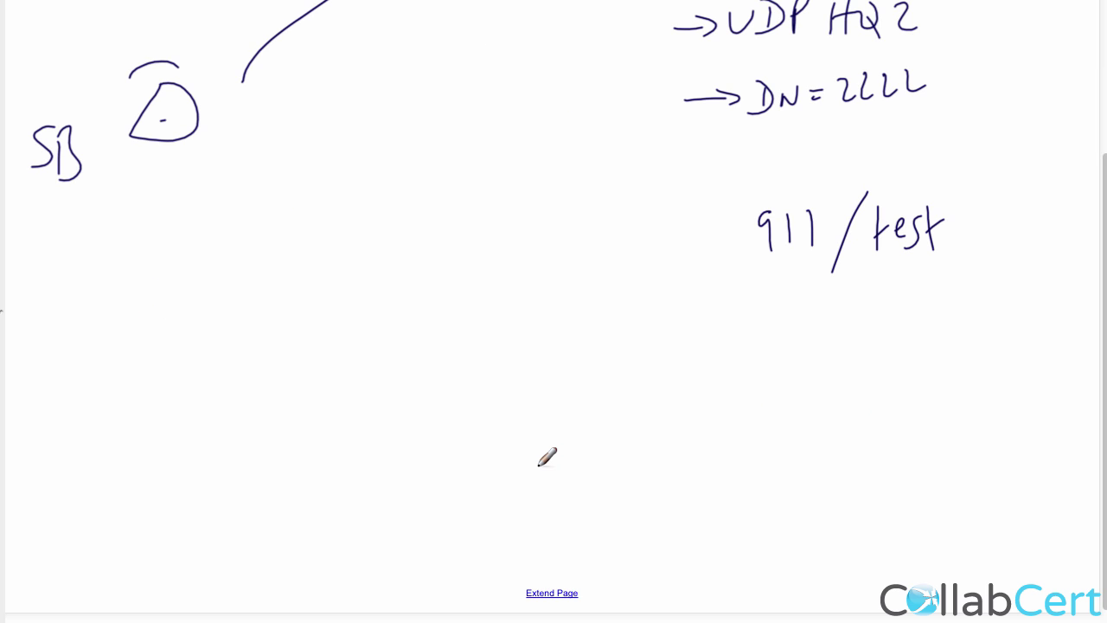
{"action": "mouse_move", "coordinate": [783, 273]}
{"action": "left_mouse_down"}
{"action": "mouse_move", "coordinate": [746, 319]}
{"action": "mouse_move", "coordinate": [760, 326]}
{"action": "left_mouse_up"}
{"action": "left_click_drag", "start_coordinate": [697, 408], "coordinate": [697, 378]}
{"action": "mouse_move", "coordinate": [697, 378]}
{"action": "left_mouse_down"}
{"action": "mouse_move", "coordinate": [718, 388]}
{"action": "mouse_move", "coordinate": [719, 408]}
{"action": "left_mouse_up"}
{"action": "left_click_drag", "start_coordinate": [723, 412], "coordinate": [731, 374]}
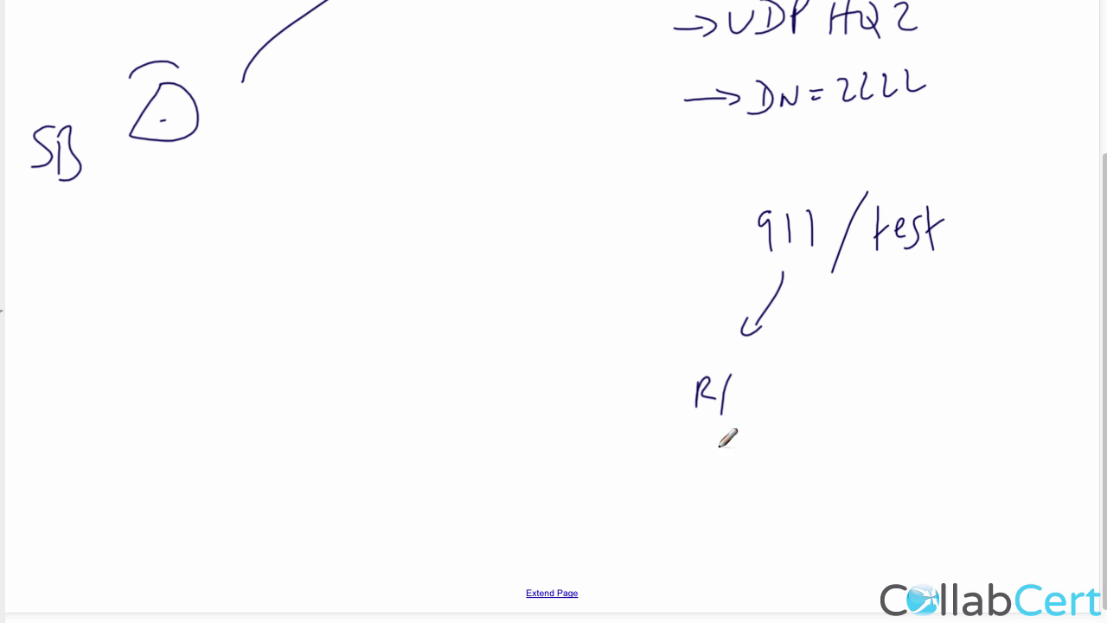
{"action": "mouse_move", "coordinate": [728, 439]}
{"action": "left_mouse_down"}
{"action": "mouse_move", "coordinate": [730, 496]}
{"action": "mouse_move", "coordinate": [749, 495]}
{"action": "left_mouse_up"}
{"action": "mouse_move", "coordinate": [731, 561]}
{"action": "left_mouse_down"}
{"action": "mouse_move", "coordinate": [734, 537]}
{"action": "mouse_move", "coordinate": [765, 571]}
{"action": "left_mouse_up"}
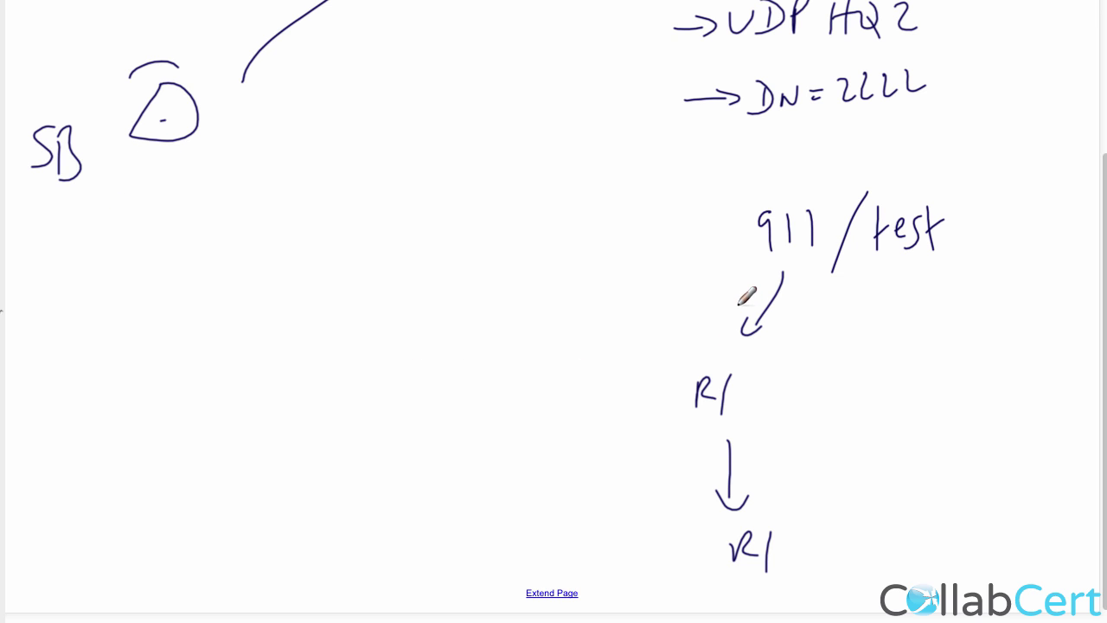
{"action": "left_click_drag", "start_coordinate": [738, 277], "coordinate": [619, 341]}
{"action": "mouse_move", "coordinate": [589, 358]}
{"action": "left_mouse_down"}
{"action": "mouse_move", "coordinate": [557, 391]}
{"action": "mouse_move", "coordinate": [586, 378]}
{"action": "mouse_move", "coordinate": [615, 393]}
{"action": "left_mouse_up"}
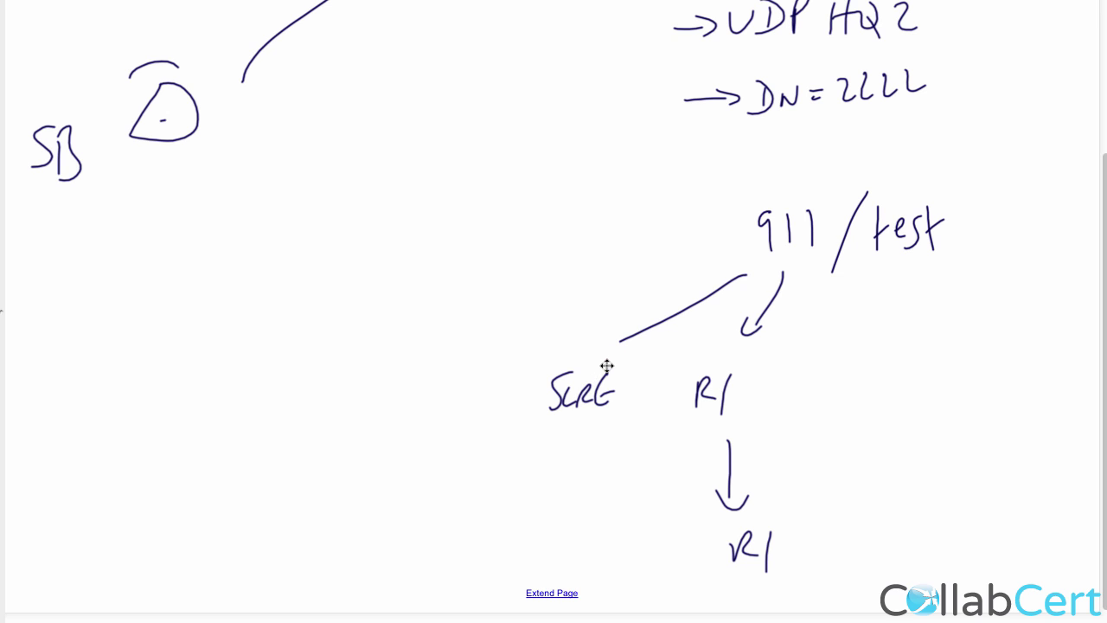
Draw a dashed oval beside 911 linked by a line to a dashed box on the left.
{"action": "left_click_drag", "start_coordinate": [585, 195], "coordinate": [597, 253]}
{"action": "left_click_drag", "start_coordinate": [634, 212], "coordinate": [637, 227]}
{"action": "left_click_drag", "start_coordinate": [631, 189], "coordinate": [636, 209]}
{"action": "left_click_drag", "start_coordinate": [616, 183], "coordinate": [597, 181]}
{"action": "mouse_move", "coordinate": [498, 217]}
{"action": "left_mouse_down"}
{"action": "mouse_move", "coordinate": [549, 219]}
{"action": "mouse_move", "coordinate": [351, 230]}
{"action": "left_mouse_up"}
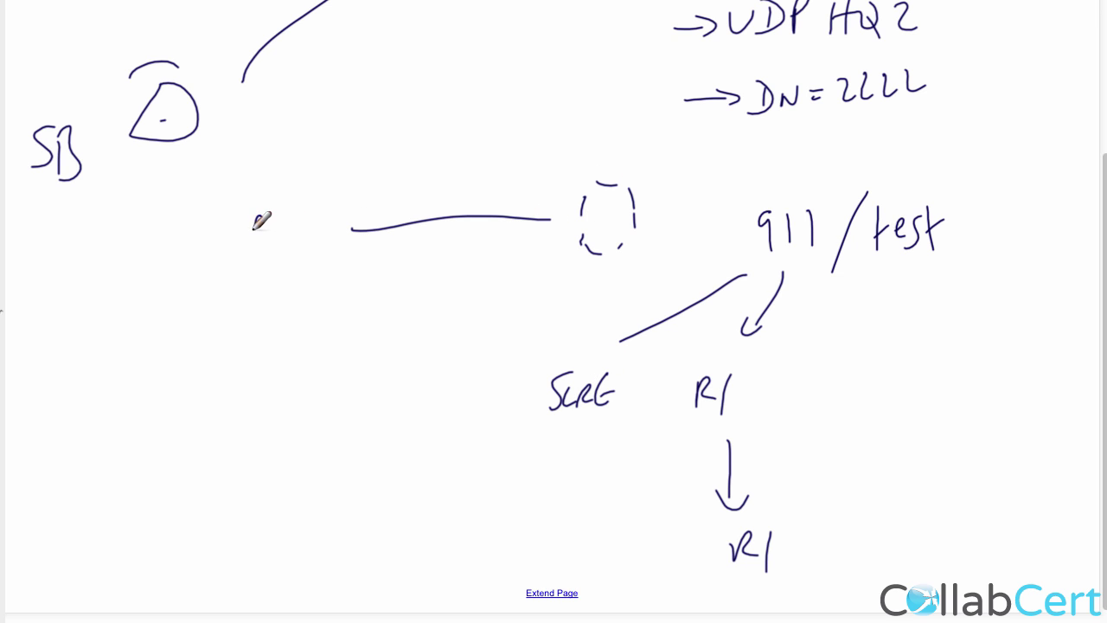
{"action": "left_click_drag", "start_coordinate": [257, 216], "coordinate": [255, 230]}
{"action": "left_click_drag", "start_coordinate": [256, 245], "coordinate": [257, 260]}
{"action": "left_click_drag", "start_coordinate": [259, 270], "coordinate": [270, 276]}
{"action": "left_click_drag", "start_coordinate": [297, 270], "coordinate": [325, 261]}
{"action": "left_click_drag", "start_coordinate": [325, 235], "coordinate": [308, 210]}
Label the connecting line 'EMCC SIP TRUNK'.
{"action": "mouse_move", "coordinate": [381, 161]}
{"action": "left_mouse_down"}
{"action": "mouse_move", "coordinate": [371, 176]}
{"action": "mouse_move", "coordinate": [380, 198]}
{"action": "mouse_move", "coordinate": [404, 173]}
{"action": "mouse_move", "coordinate": [407, 194]}
{"action": "left_mouse_up"}
{"action": "mouse_move", "coordinate": [422, 169]}
{"action": "left_mouse_down"}
{"action": "mouse_move", "coordinate": [420, 196]}
{"action": "mouse_move", "coordinate": [438, 194]}
{"action": "left_mouse_up"}
{"action": "mouse_move", "coordinate": [403, 236]}
{"action": "left_mouse_down"}
{"action": "mouse_move", "coordinate": [389, 258]}
{"action": "mouse_move", "coordinate": [413, 259]}
{"action": "left_mouse_up"}
{"action": "left_click_drag", "start_coordinate": [422, 258], "coordinate": [438, 243]}
{"action": "left_click_drag", "start_coordinate": [400, 275], "coordinate": [401, 306]}
{"action": "mouse_move", "coordinate": [419, 291]}
{"action": "left_mouse_down"}
{"action": "mouse_move", "coordinate": [433, 270]}
{"action": "mouse_move", "coordinate": [429, 291]}
{"action": "left_mouse_up"}
{"action": "mouse_move", "coordinate": [442, 272]}
{"action": "left_mouse_down"}
{"action": "mouse_move", "coordinate": [486, 270]}
{"action": "mouse_move", "coordinate": [505, 286]}
{"action": "left_mouse_up"}
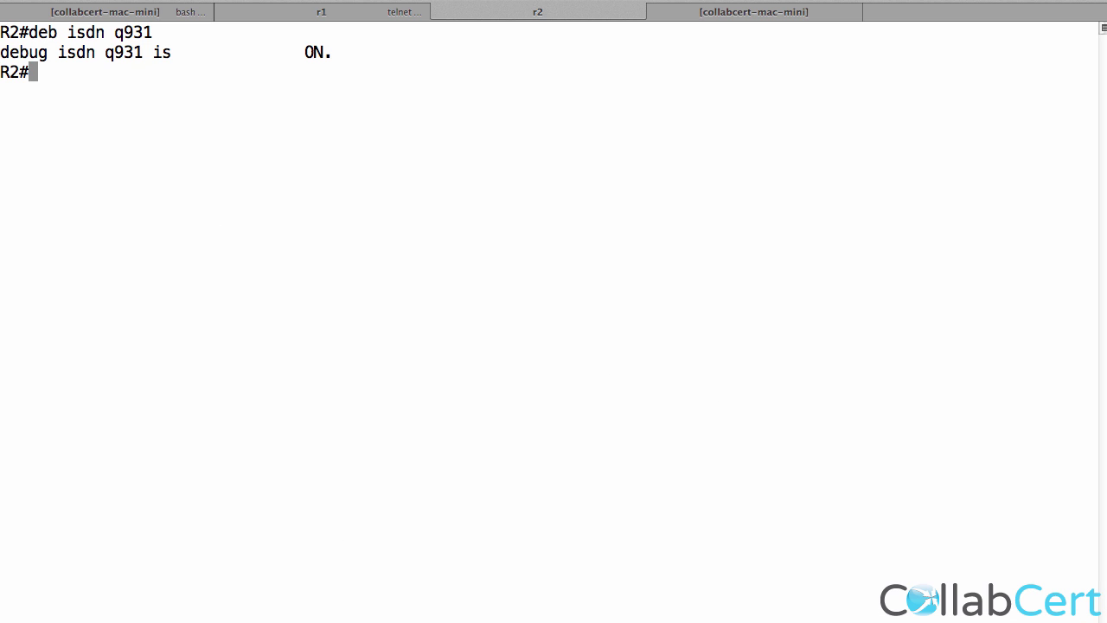
Review R1's debug isdn q931 output for the 911 call, then clear the terminal.
{"action": "left_click", "coordinate": [266, 17]}
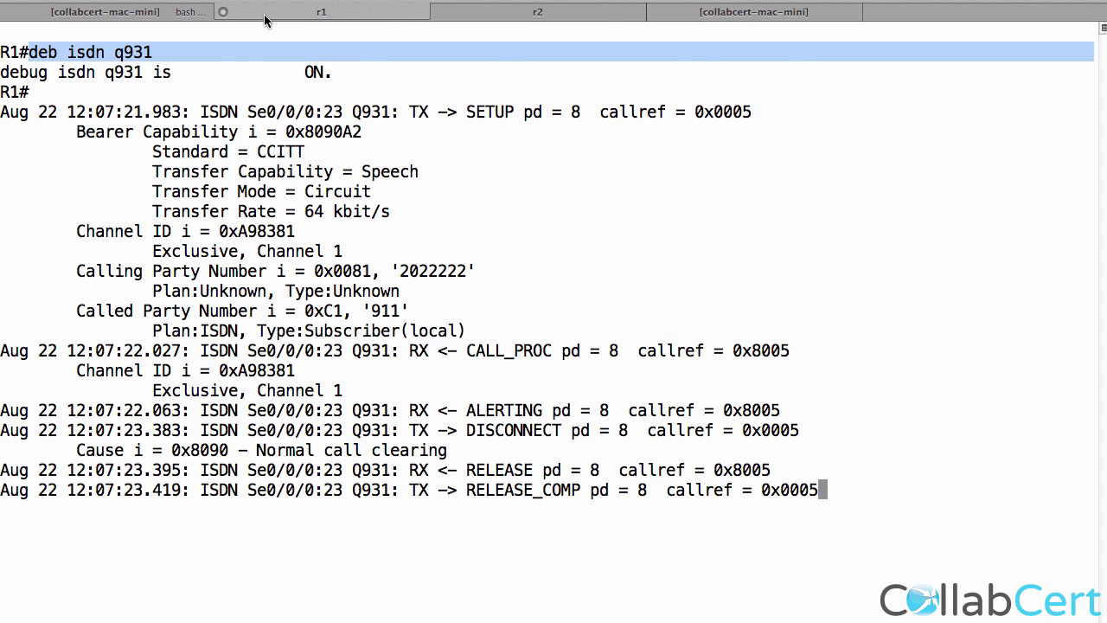
{"action": "key", "text": "super+k"}
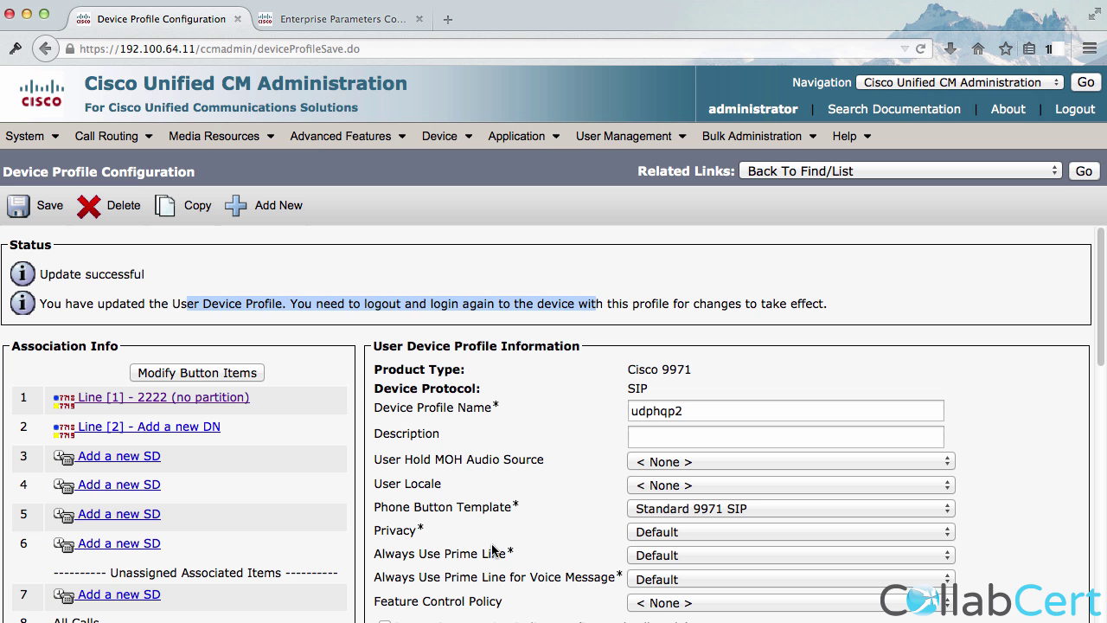
Point route pattern 911 to route list rl-slrg instead of rl-r1 and save it.
{"action": "mouse_move", "coordinate": [125, 143]}
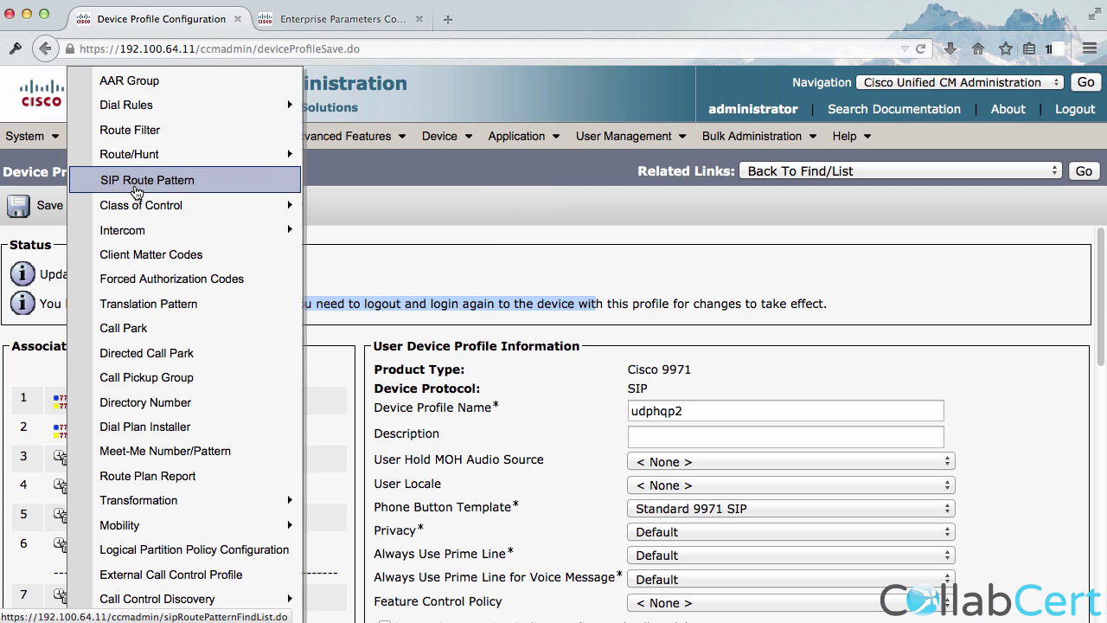
{"action": "left_click", "coordinate": [381, 218]}
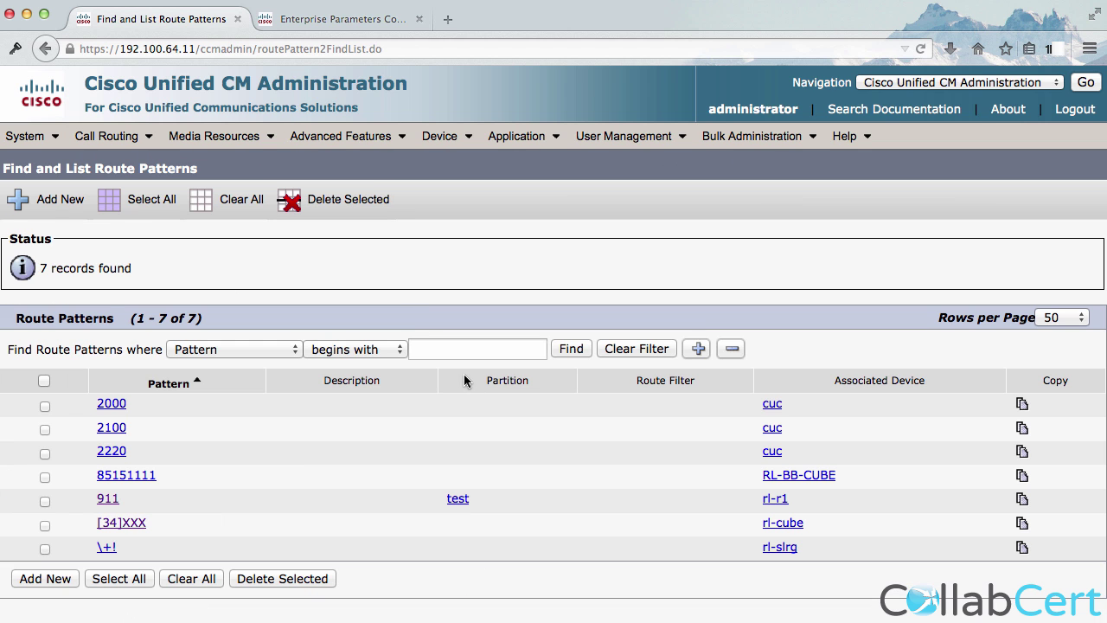
{"action": "left_click", "coordinate": [109, 500]}
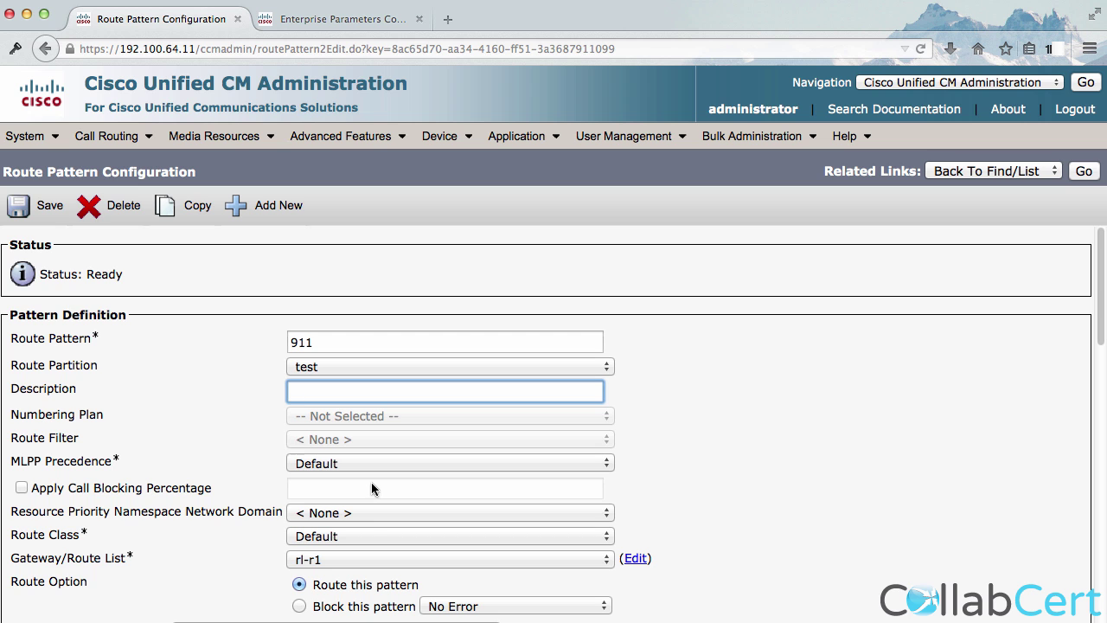
{"action": "left_click", "coordinate": [319, 561]}
{"action": "left_click", "coordinate": [322, 542]}
{"action": "left_click", "coordinate": [47, 207]}
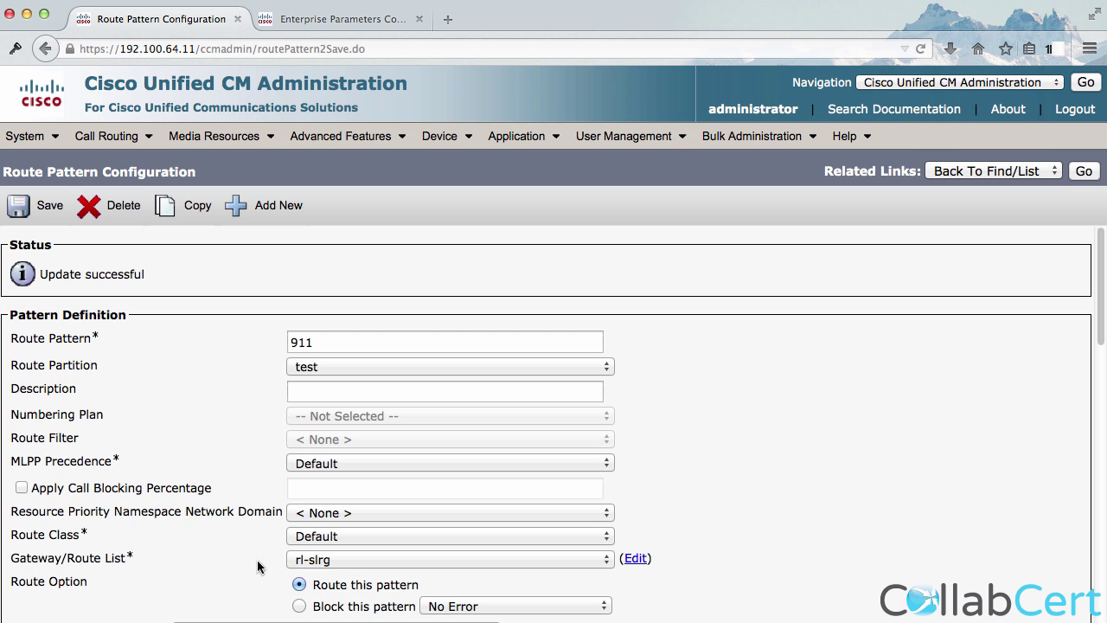
{"action": "left_click", "coordinate": [24, 137]}
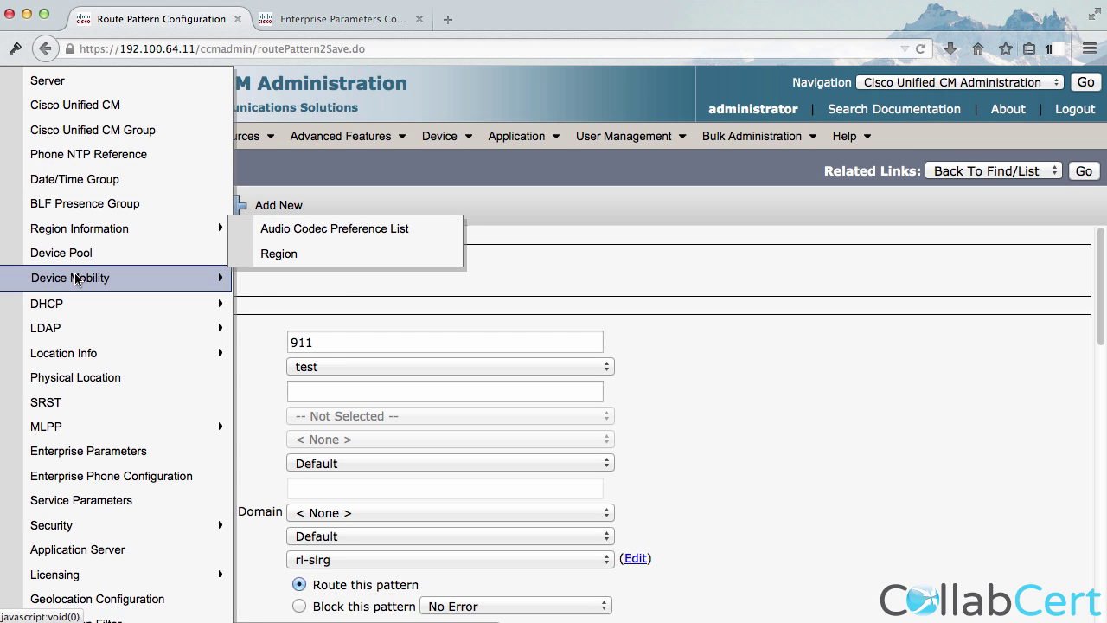
Log RTMT into 192.100.65.11 as administrator, accept Default configuration, and show CallManager tools.
{"action": "left_click", "coordinate": [797, 441]}
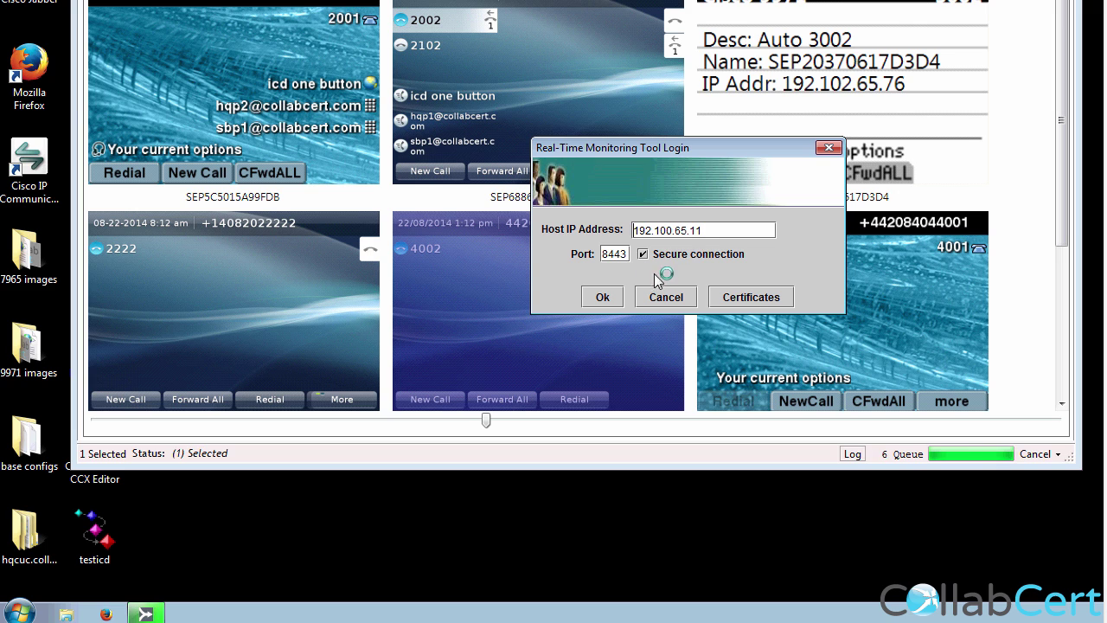
{"action": "left_click", "coordinate": [605, 297]}
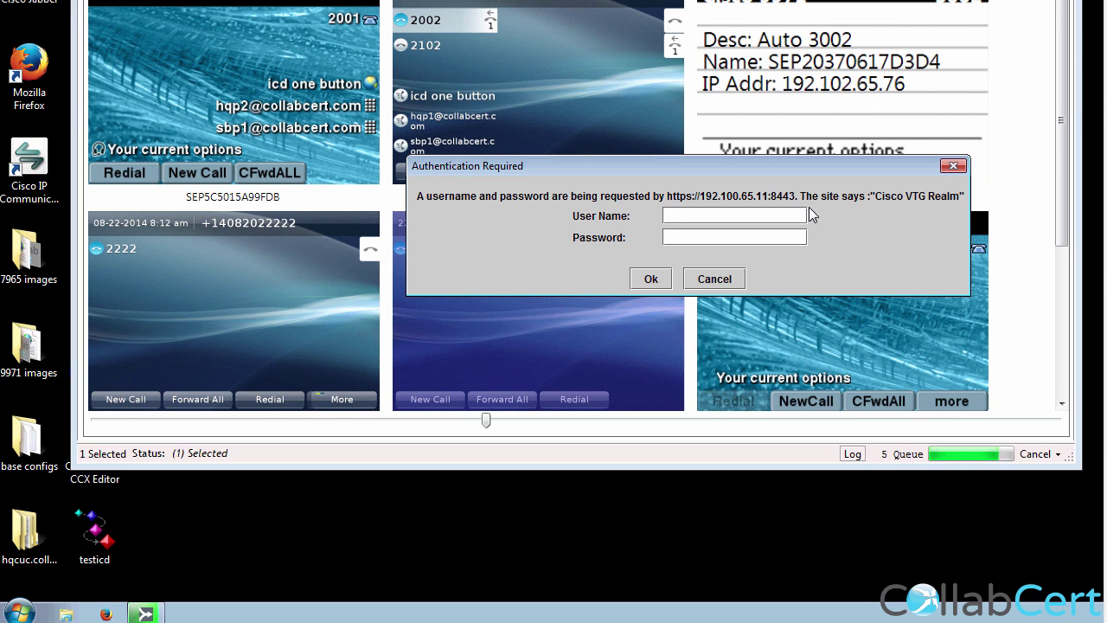
{"action": "left_click", "coordinate": [750, 215]}
{"action": "type", "text": "admin"}
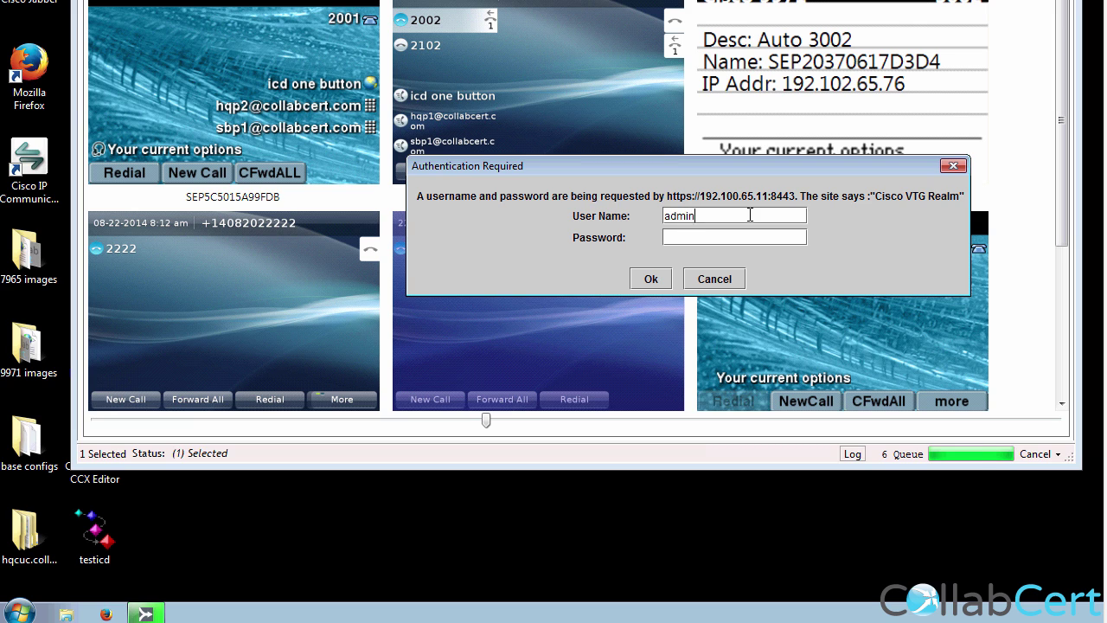
{"action": "type", "text": "istrator"}
{"action": "key", "text": "Tab"}
{"action": "key", "text": "BackSpace"}
{"action": "key", "text": "BackSpace"}
{"action": "key", "text": "BackSpace"}
{"action": "key", "text": "BackSpace"}
{"action": "key", "text": "BackSpace"}
{"action": "key", "text": "BackSpace"}
{"action": "key", "text": "BackSpace"}
{"action": "type", "text": "••"}
{"action": "key", "text": "BackSpace"}
{"action": "key", "text": "BackSpace"}
{"action": "key", "text": "BackSpace"}
{"action": "key", "text": "BackSpace"}
{"action": "type", "text": "••••••••"}
{"action": "key", "text": "Return"}
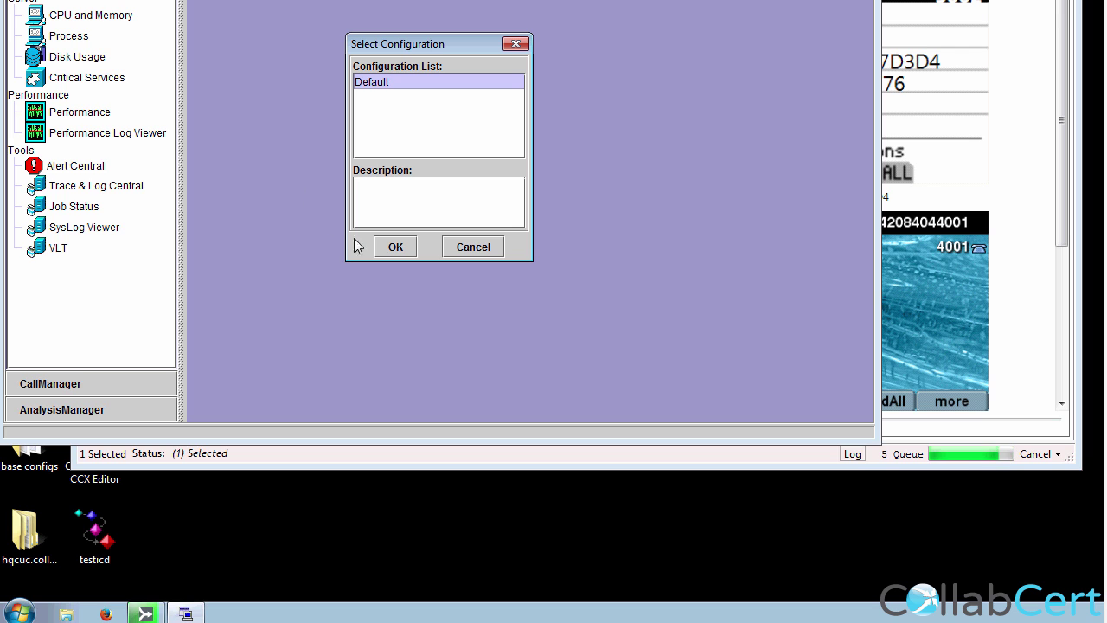
{"action": "left_click", "coordinate": [405, 251]}
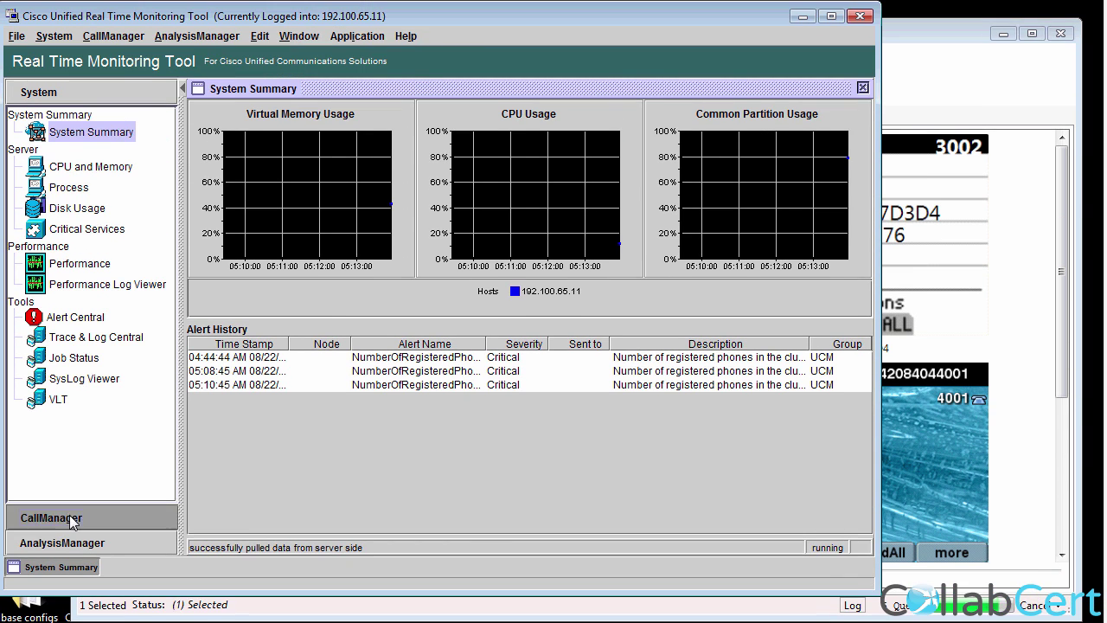
{"action": "left_click", "coordinate": [71, 365]}
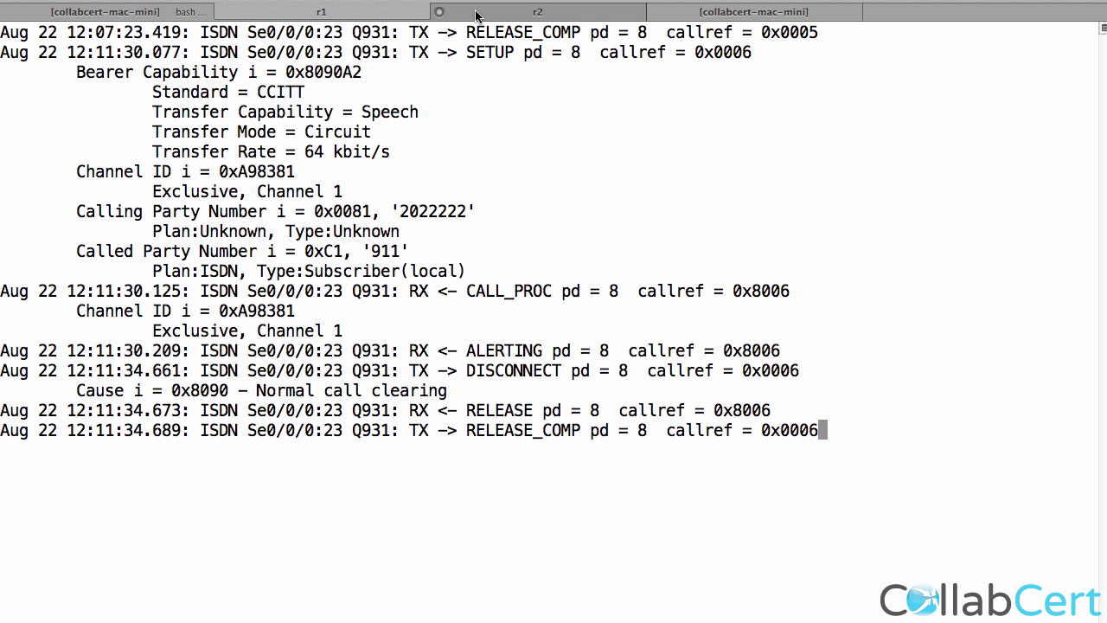
Run a real-time session trace and open the 05:13 call from 2222 to 911.
{"action": "left_click", "coordinate": [480, 13]}
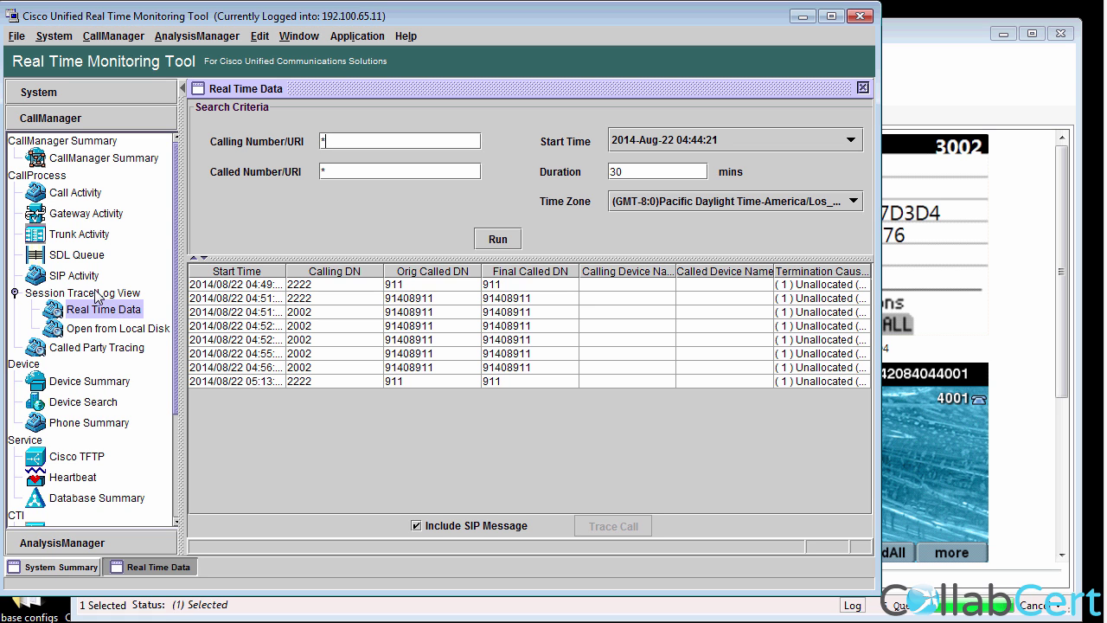
{"action": "double_click", "coordinate": [326, 381]}
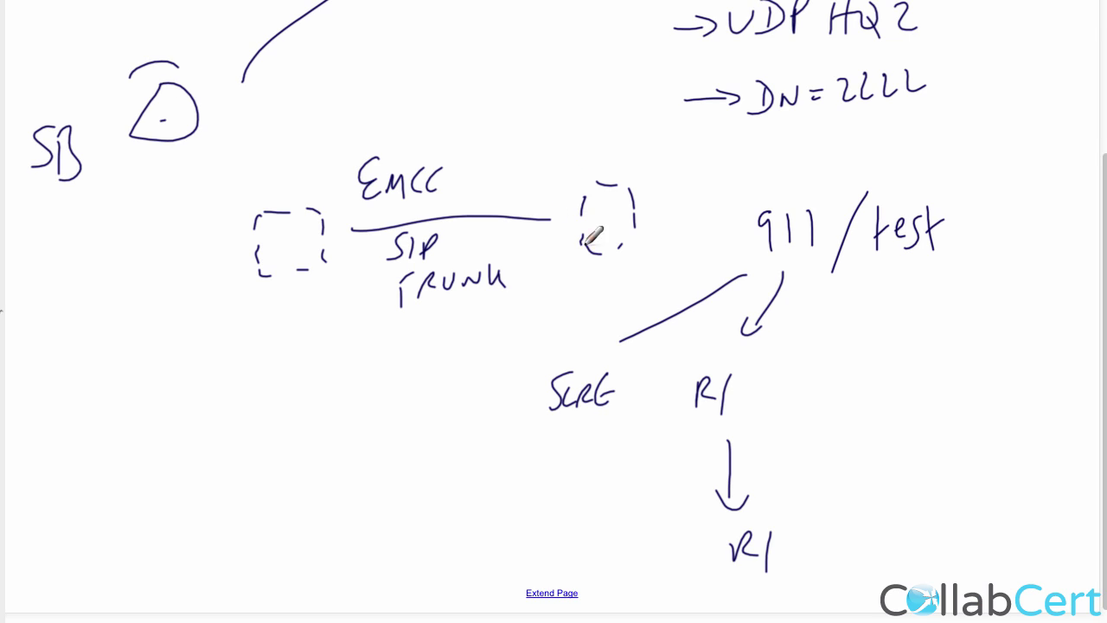
Circle the SLRG label and draw a leftward arrowhead on the EMCC SIP trunk line.
{"action": "left_click_drag", "start_coordinate": [619, 340], "coordinate": [595, 336]}
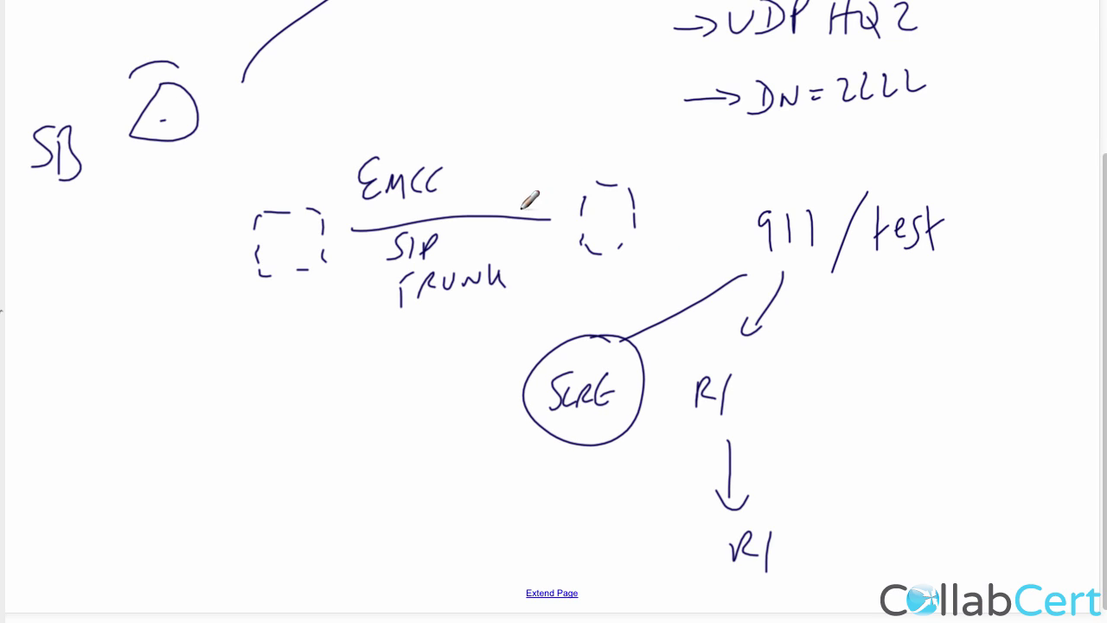
{"action": "left_click_drag", "start_coordinate": [530, 190], "coordinate": [521, 235]}
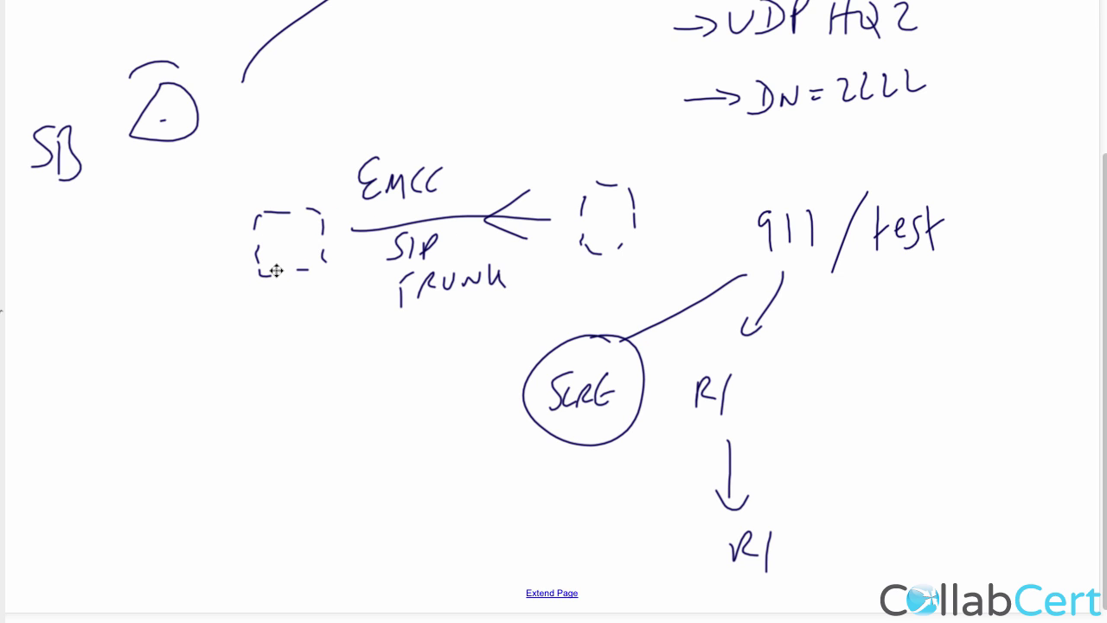
{"action": "key", "text": "alt+Tab"}
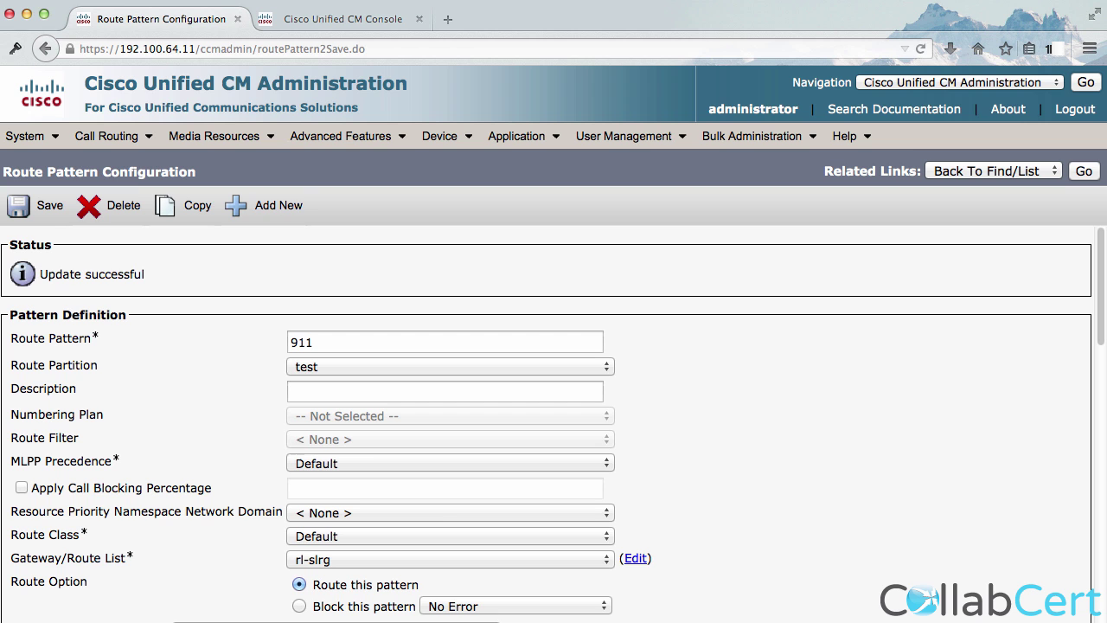
View EMCC Feature Configuration, then the EMCC Intercluster Service Profile using trunk sip-emcc.
{"action": "mouse_move", "coordinate": [298, 138]}
{"action": "mouse_move", "coordinate": [346, 213]}
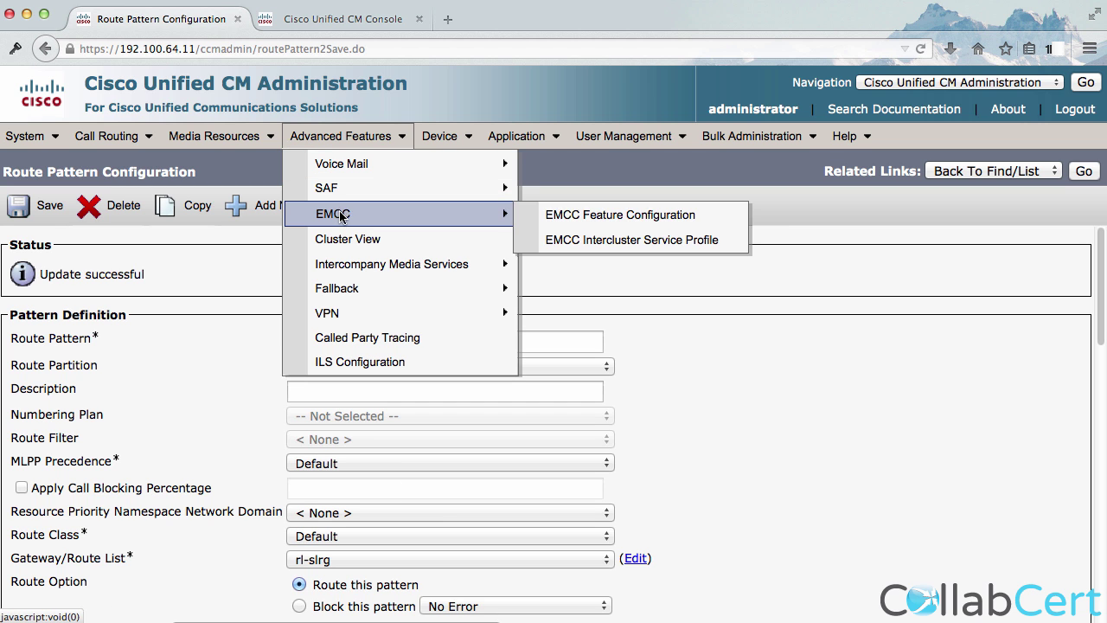
{"action": "left_click", "coordinate": [606, 216]}
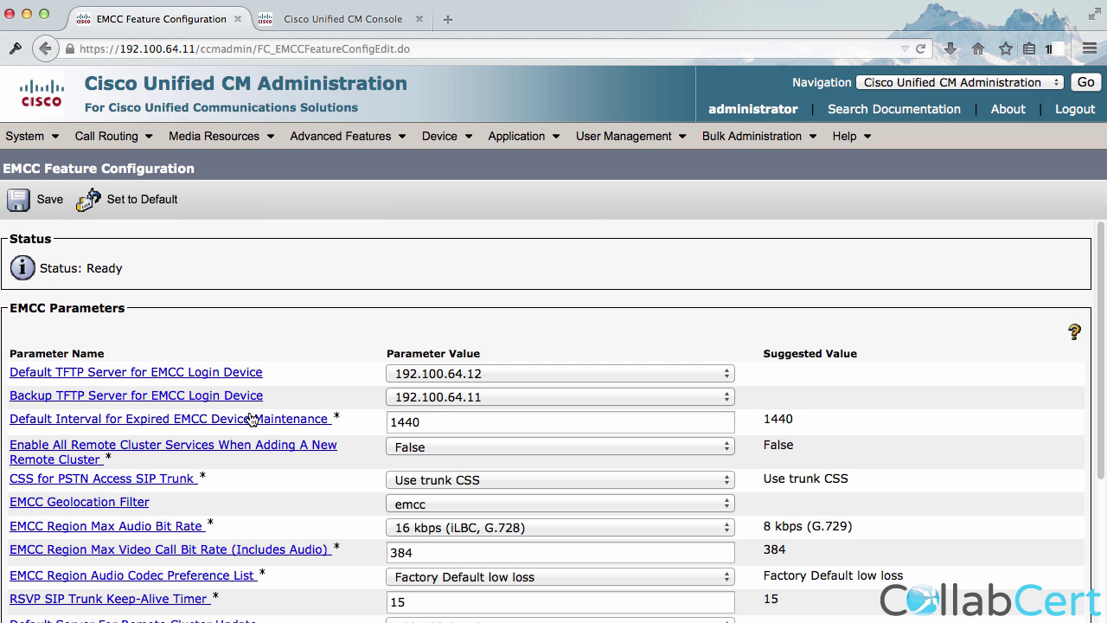
{"action": "mouse_move", "coordinate": [315, 139]}
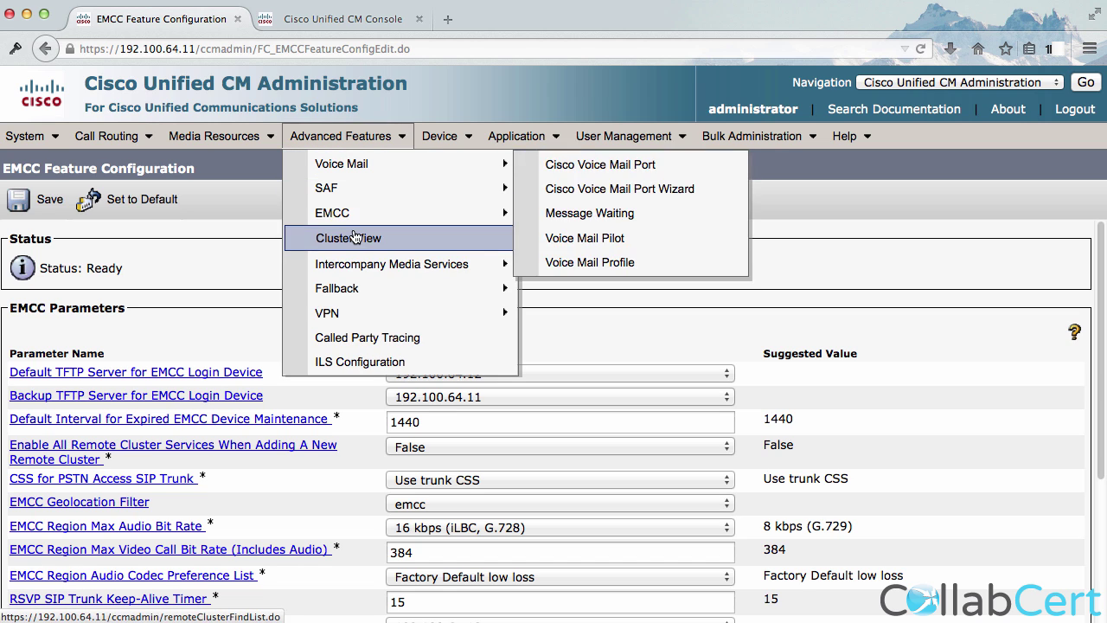
{"action": "mouse_move", "coordinate": [359, 216]}
{"action": "left_click", "coordinate": [587, 250]}
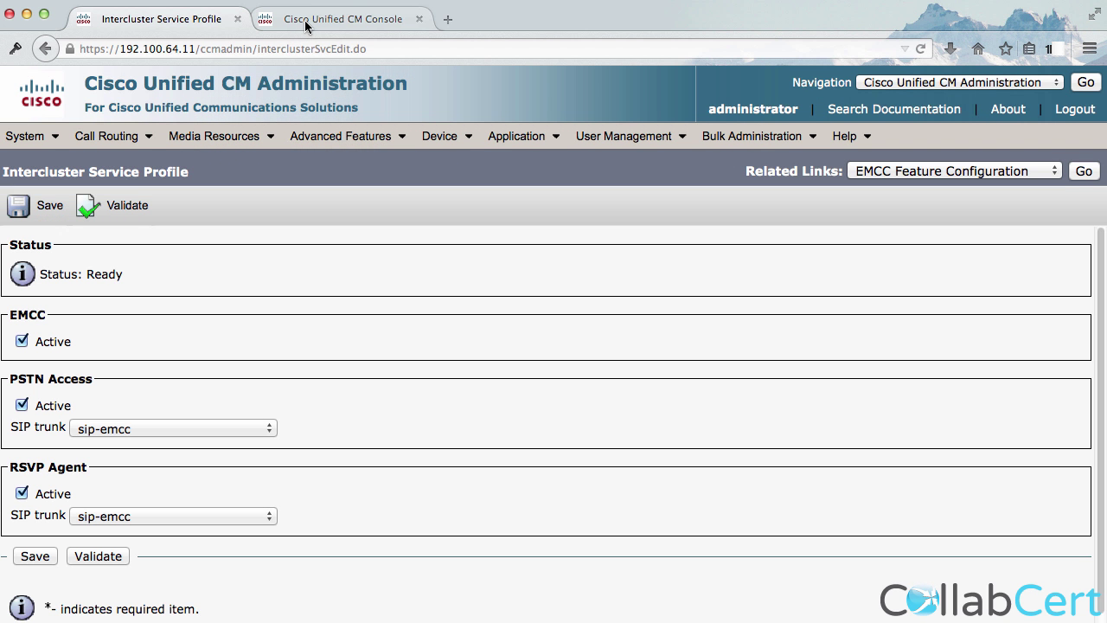
Sign in to the 192.100.65.11 cluster's admin console with the admin username and password.
{"action": "left_click", "coordinate": [304, 20]}
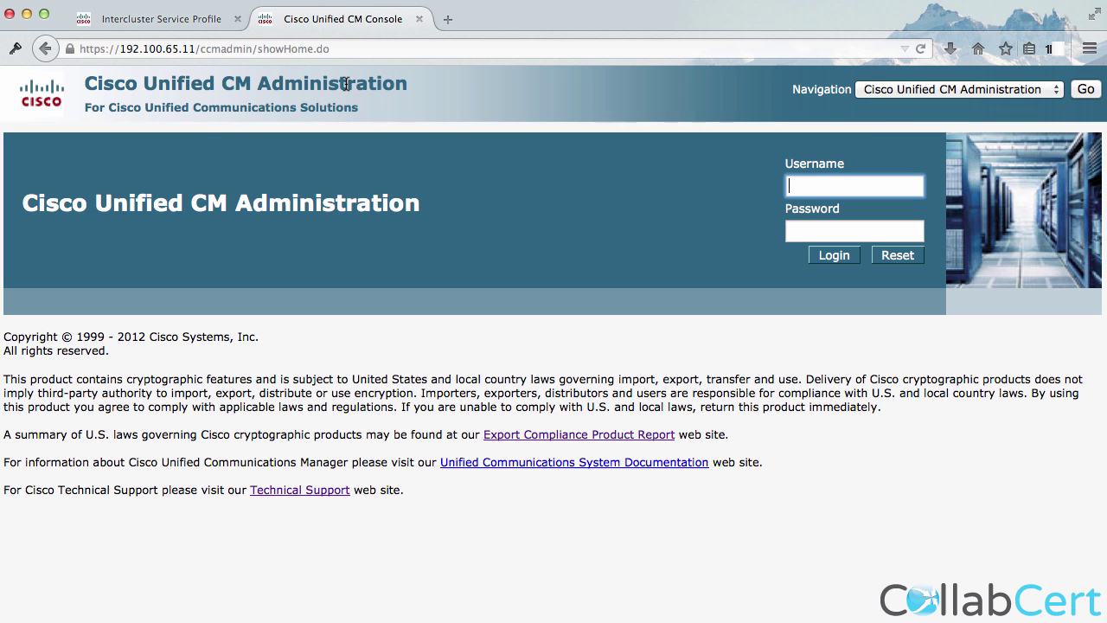
{"action": "type", "text": "administrator"}
{"action": "key", "text": "Tab"}
{"action": "type", "text": "**********"}
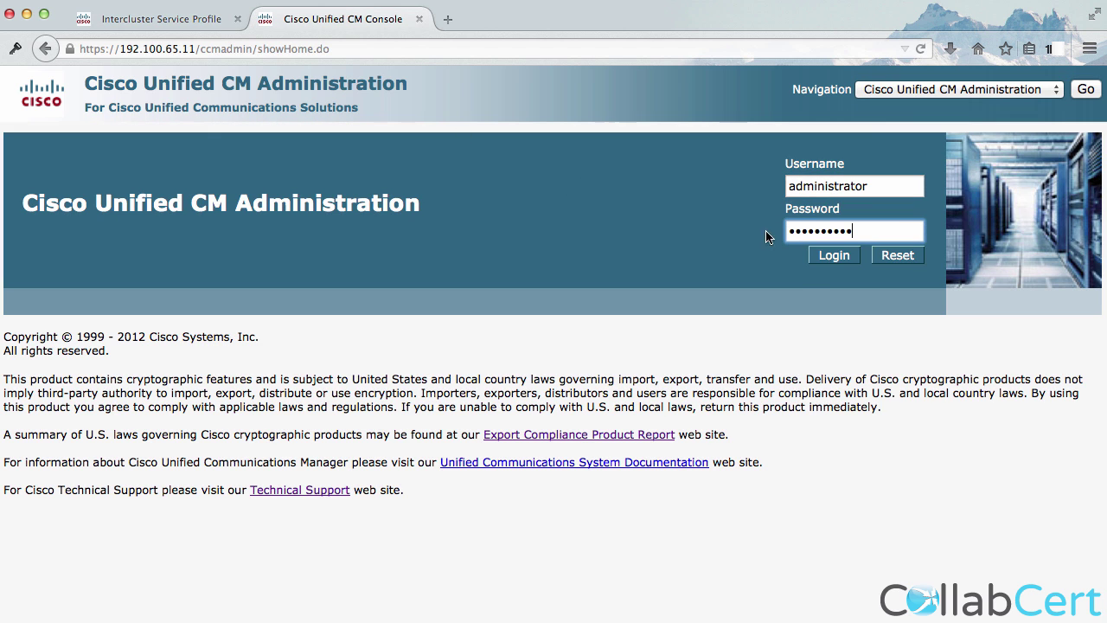
{"action": "left_click", "coordinate": [828, 259]}
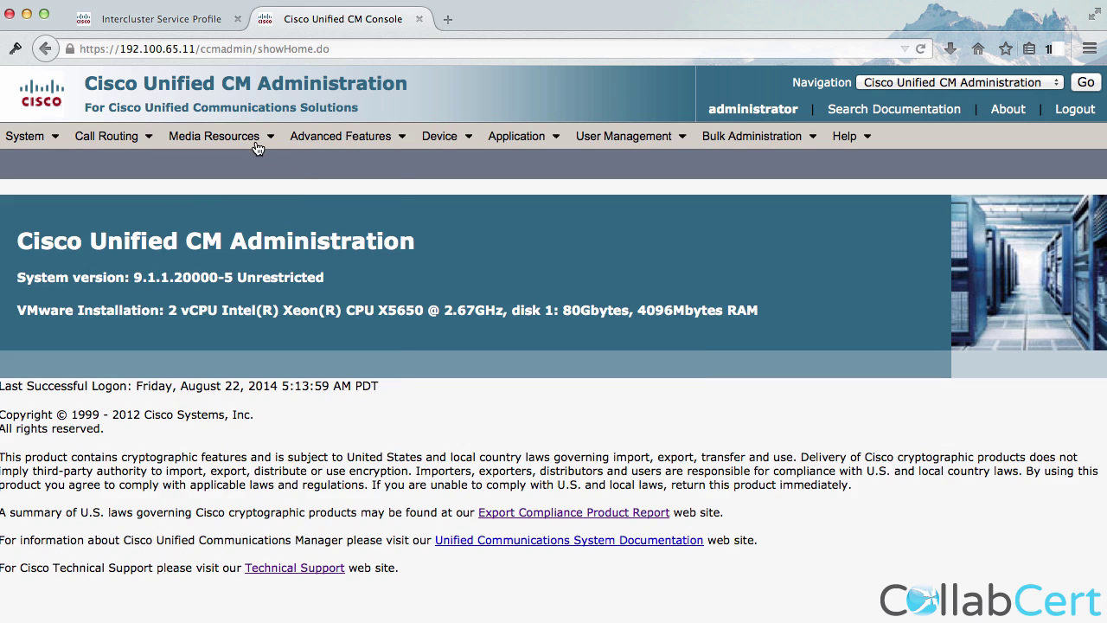
In EMCC Feature Configuration, change CSS for PSTN Access SIP Trunk to Use trunk CSS and save.
{"action": "mouse_move", "coordinate": [312, 138]}
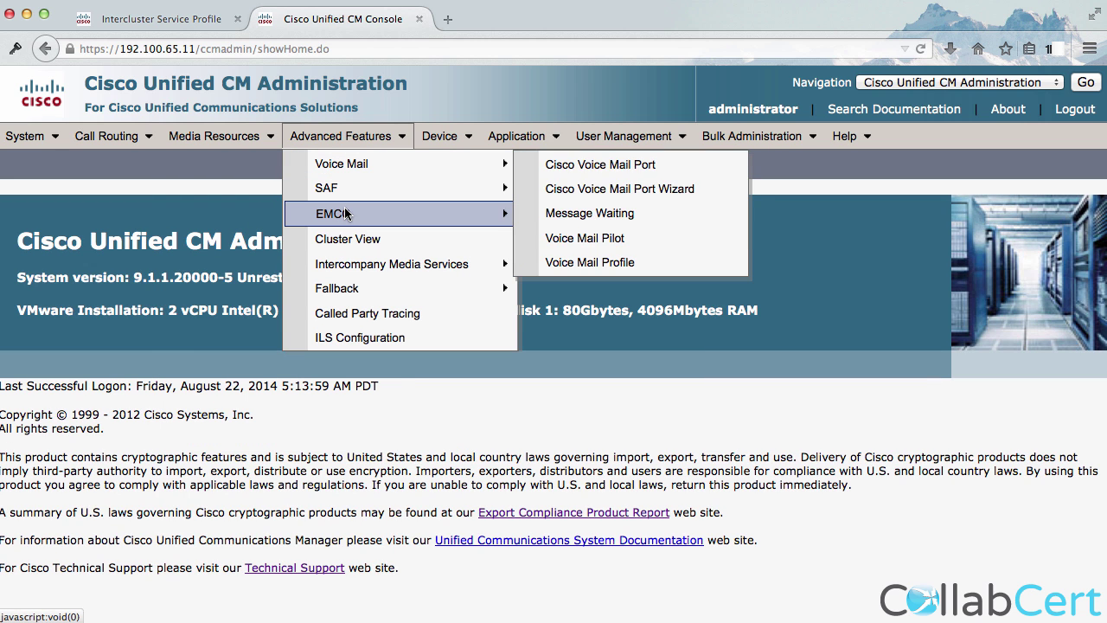
{"action": "mouse_move", "coordinate": [484, 213]}
{"action": "left_click", "coordinate": [570, 216]}
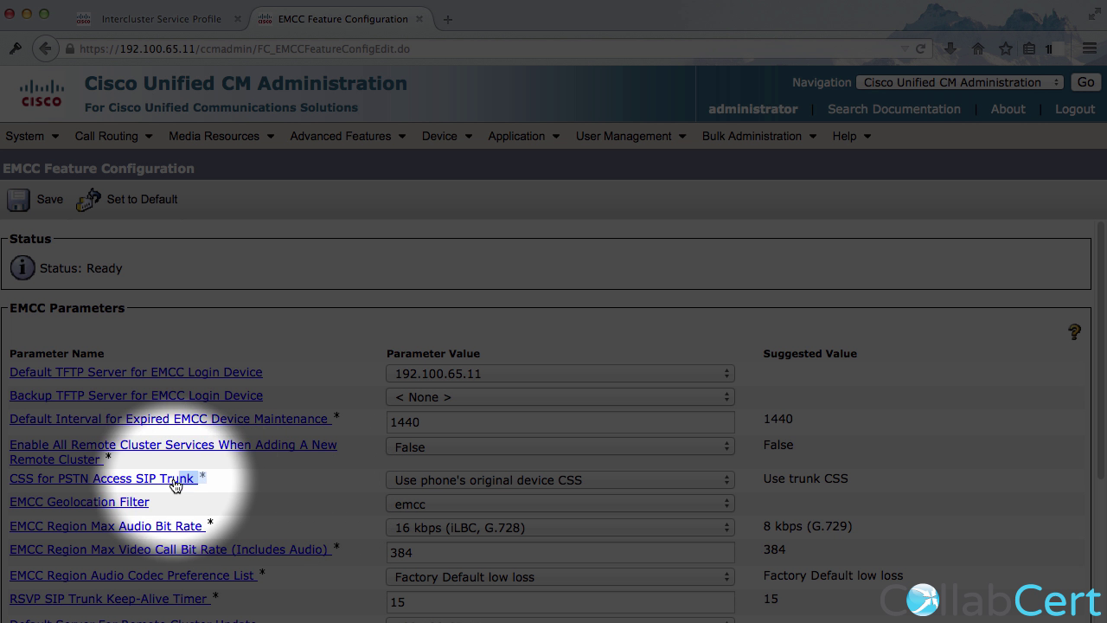
{"action": "left_click_drag", "start_coordinate": [175, 484], "coordinate": [10, 481]}
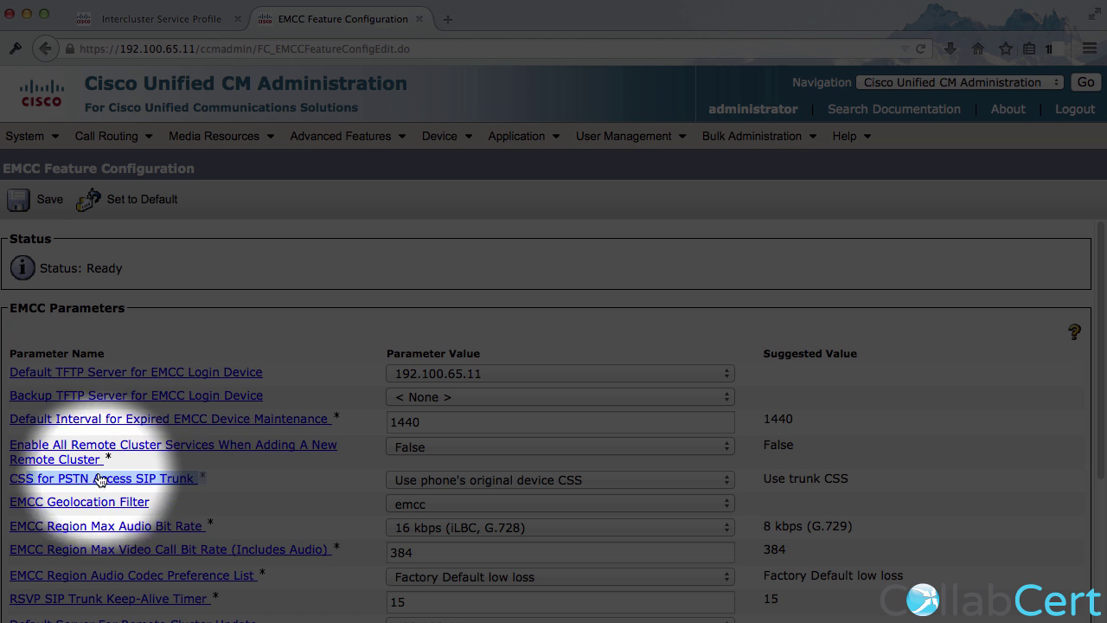
{"action": "left_click", "coordinate": [246, 477]}
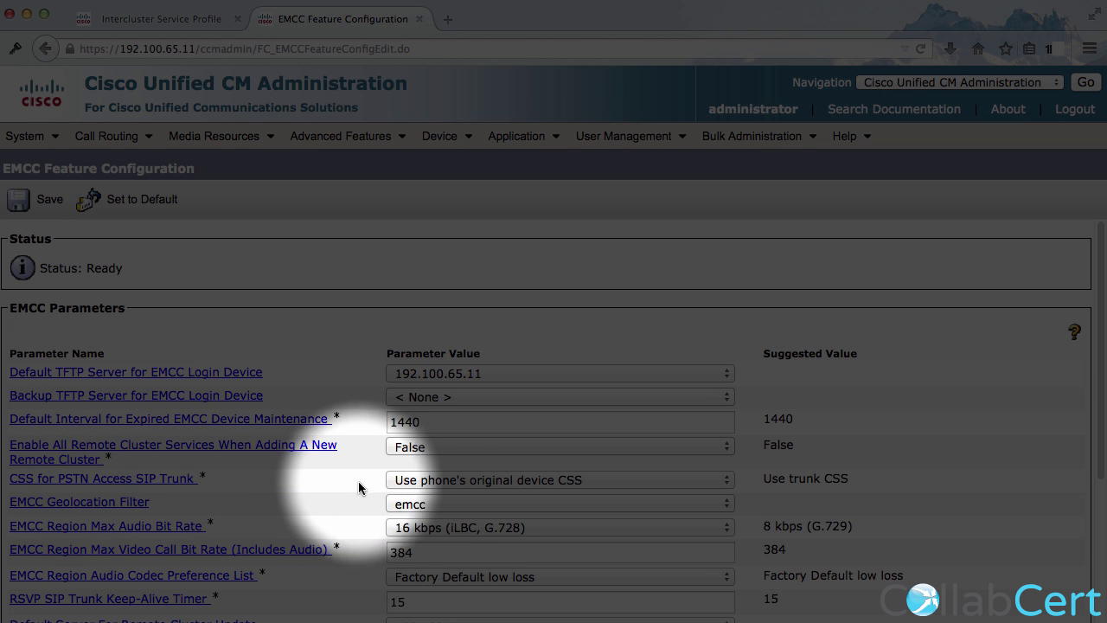
{"action": "left_click", "coordinate": [406, 480]}
{"action": "left_click", "coordinate": [414, 506]}
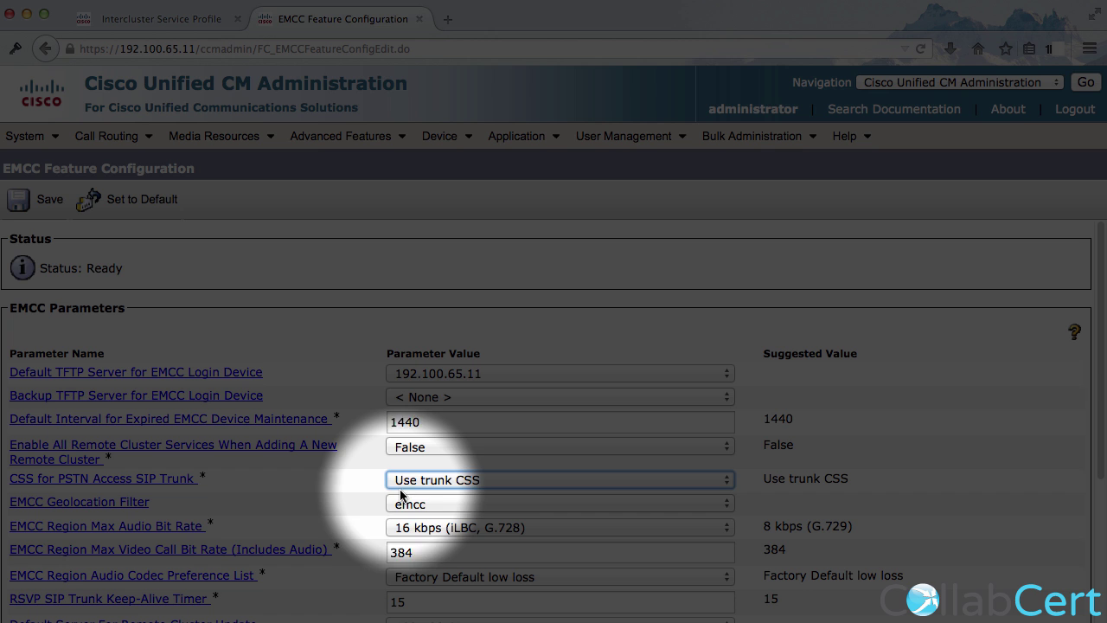
{"action": "left_click", "coordinate": [407, 479]}
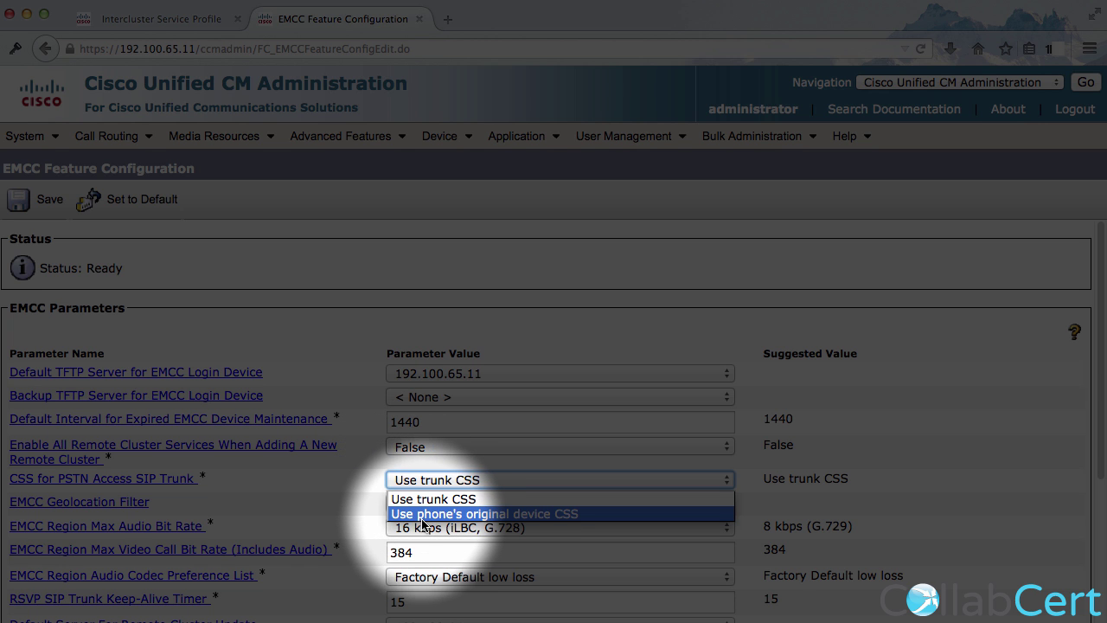
{"action": "left_click", "coordinate": [426, 500]}
{"action": "left_click", "coordinate": [47, 200]}
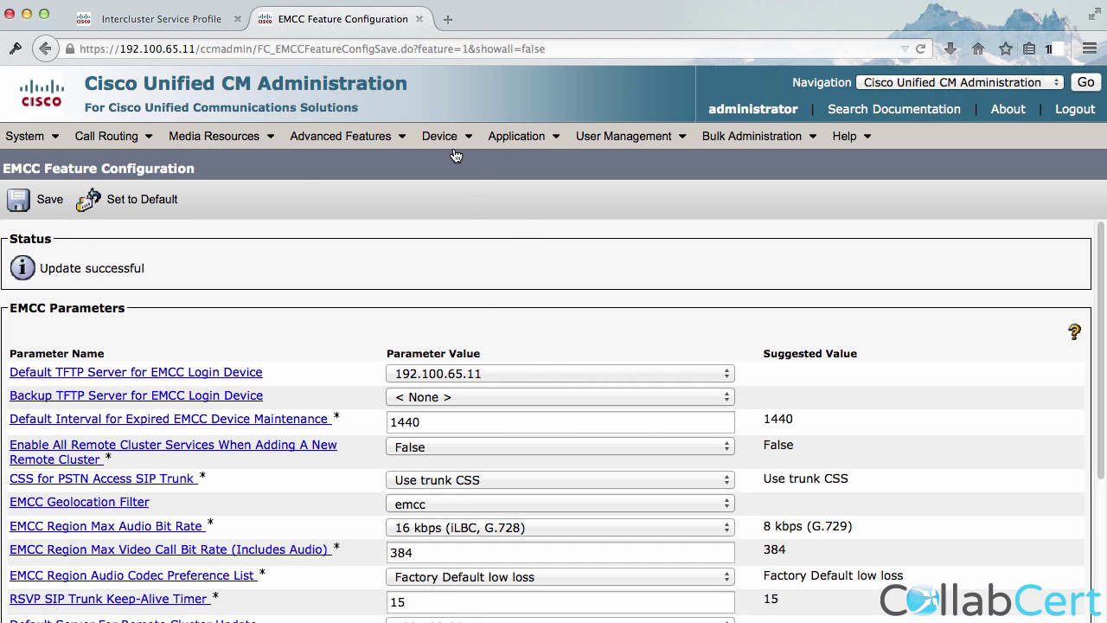
Find the configured trunks and open the sip-emcc trunk's settings.
{"action": "mouse_move", "coordinate": [121, 135]}
{"action": "mouse_move", "coordinate": [285, 154]}
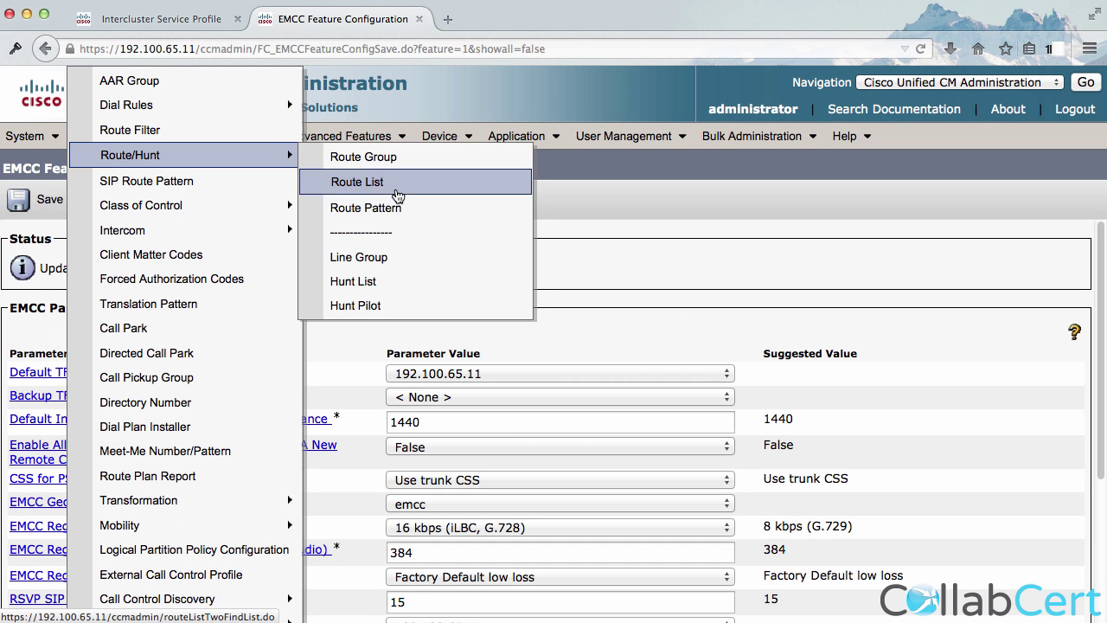
{"action": "left_click", "coordinate": [401, 209]}
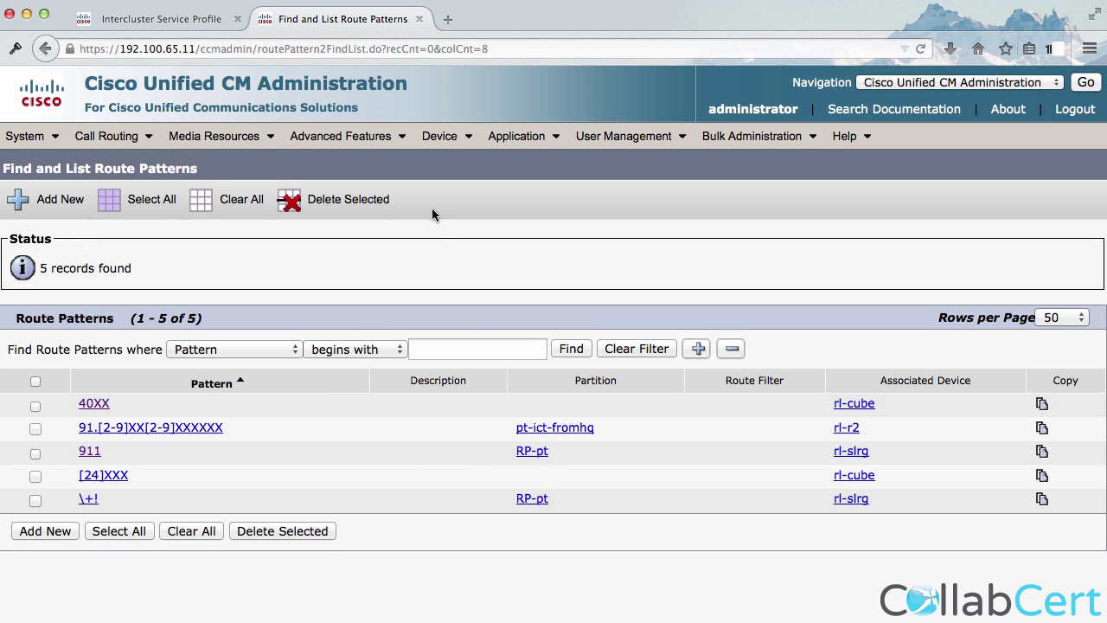
{"action": "left_click", "coordinate": [437, 138]}
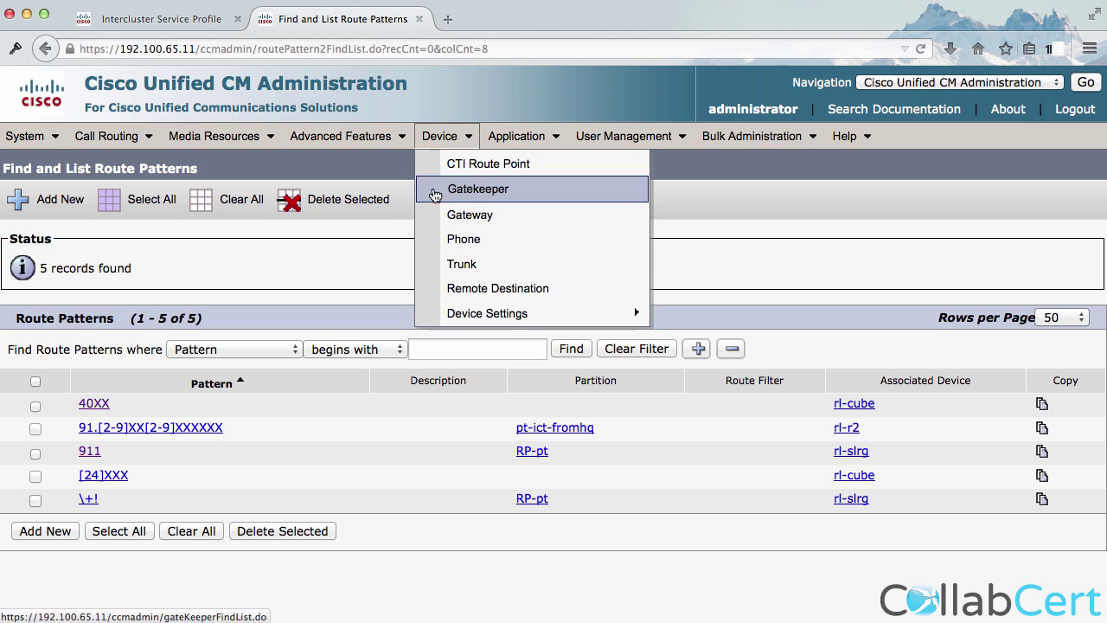
{"action": "left_click", "coordinate": [468, 264]}
{"action": "left_click", "coordinate": [568, 274]}
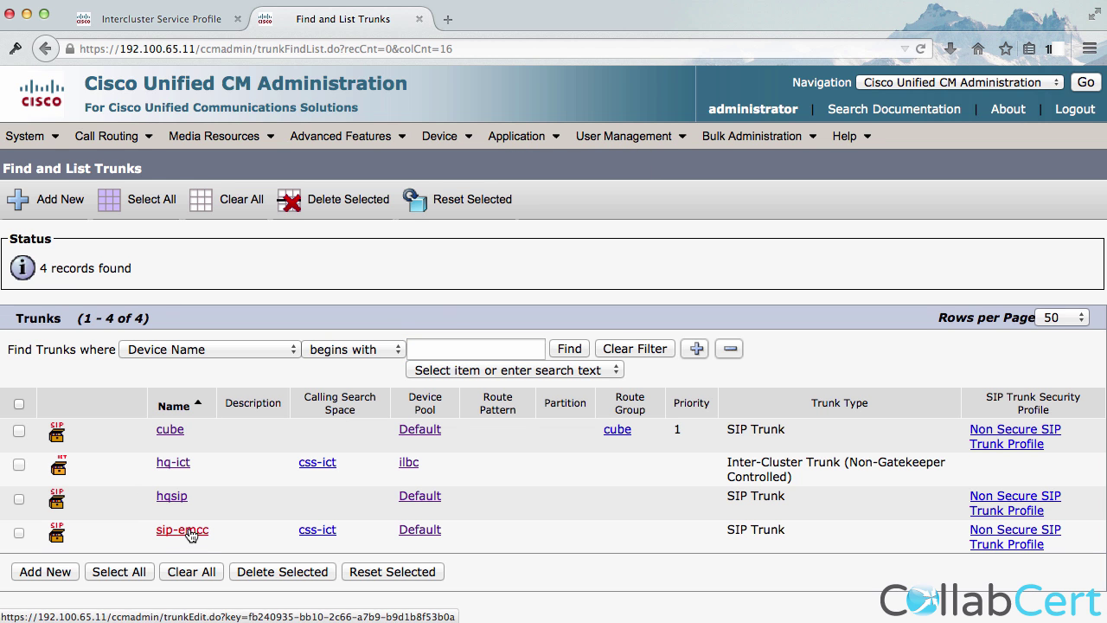
{"action": "left_click", "coordinate": [184, 531]}
Set Inbound Calls Calling Search Space to TP-css, save, and reset the sip-emcc trunk.
{"action": "scroll", "coordinate": [289, 524], "scroll_direction": "down", "scroll_amount": 3}
{"action": "scroll", "coordinate": [288, 525], "scroll_direction": "down", "scroll_amount": 10}
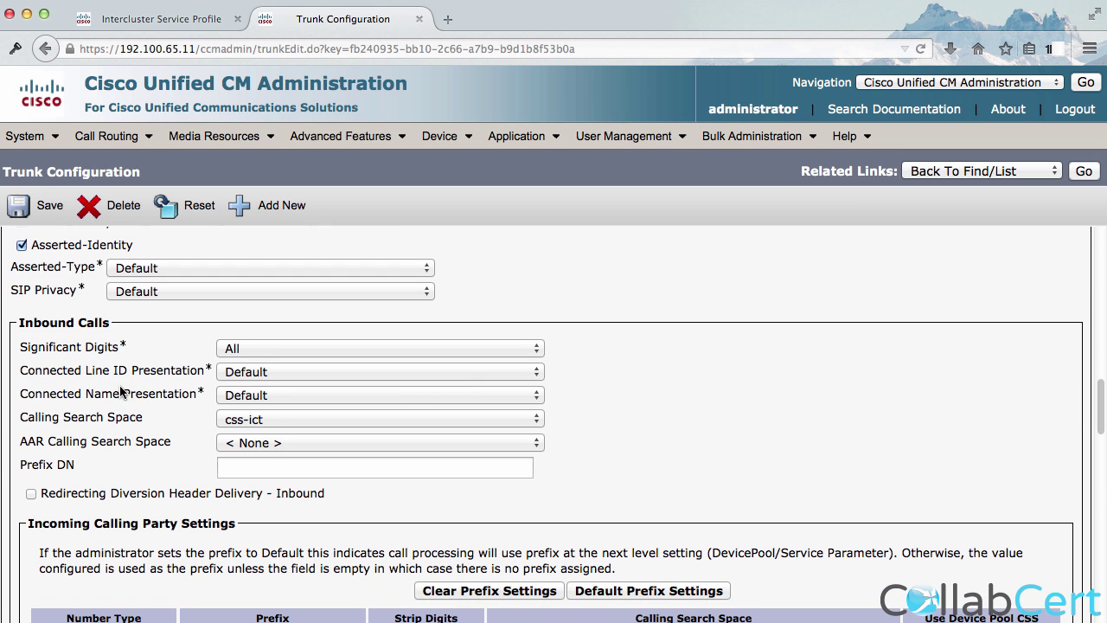
{"action": "left_click", "coordinate": [255, 424]}
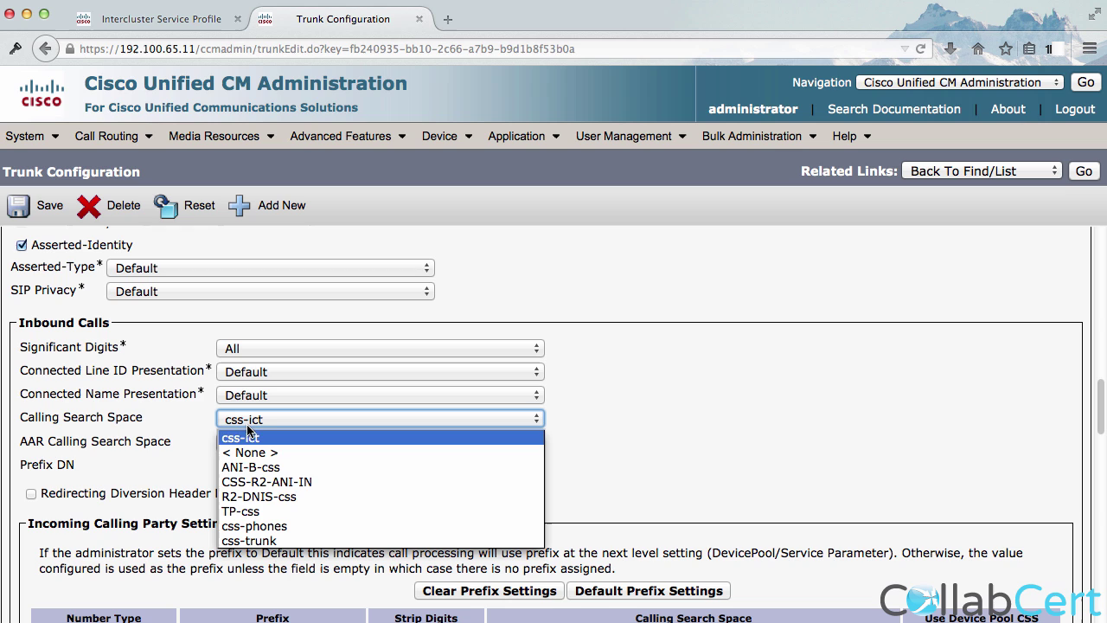
{"action": "left_click", "coordinate": [249, 512]}
{"action": "left_click", "coordinate": [42, 205]}
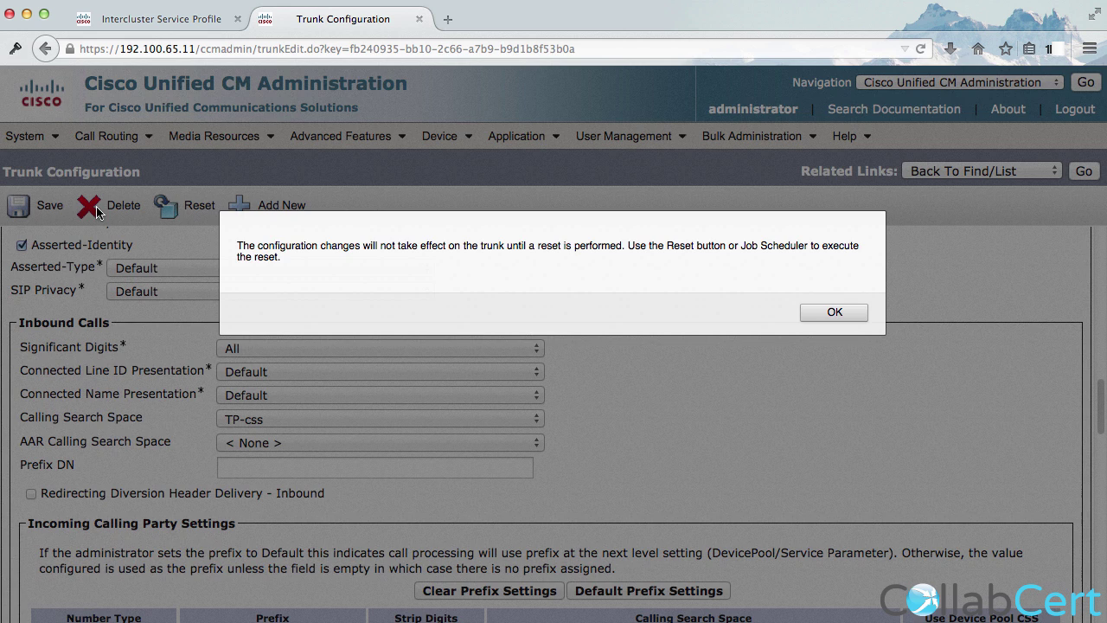
{"action": "left_click", "coordinate": [857, 312]}
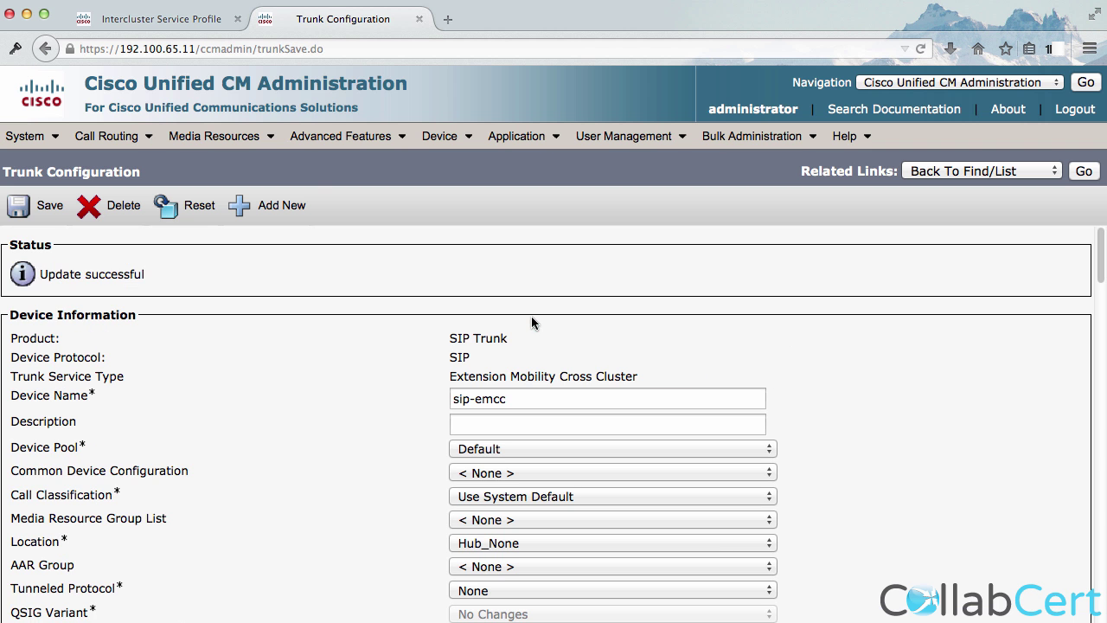
{"action": "left_click", "coordinate": [200, 209]}
{"action": "left_click", "coordinate": [217, 582]}
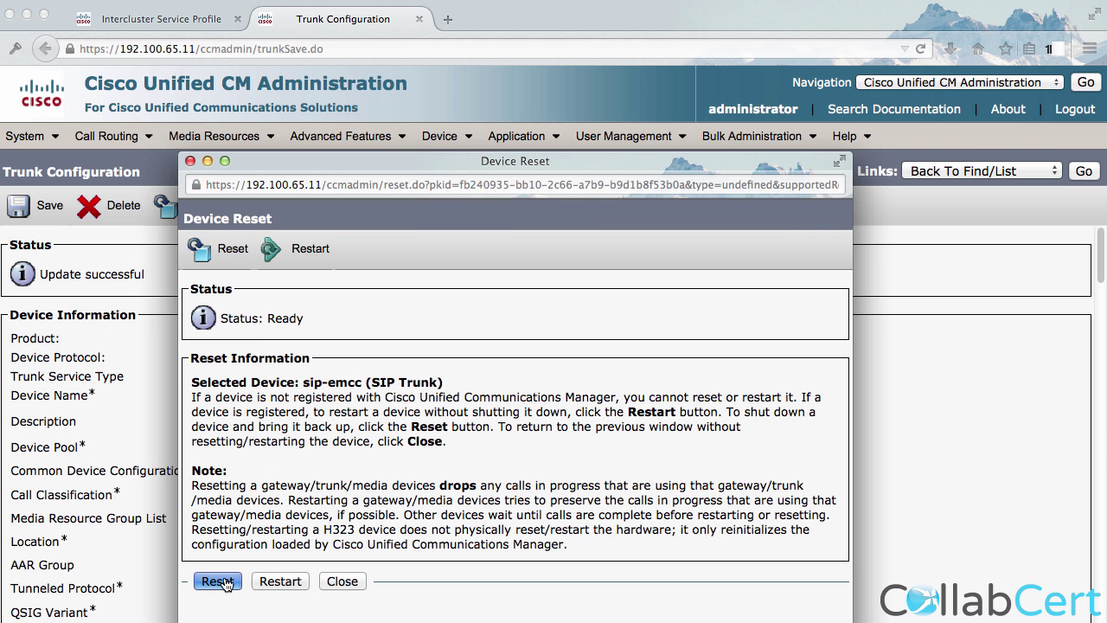
{"action": "left_click", "coordinate": [334, 582]}
Open the TP-css calling search space to check that it includes the RP-pt partition.
{"action": "mouse_move", "coordinate": [108, 135]}
{"action": "mouse_move", "coordinate": [134, 156]}
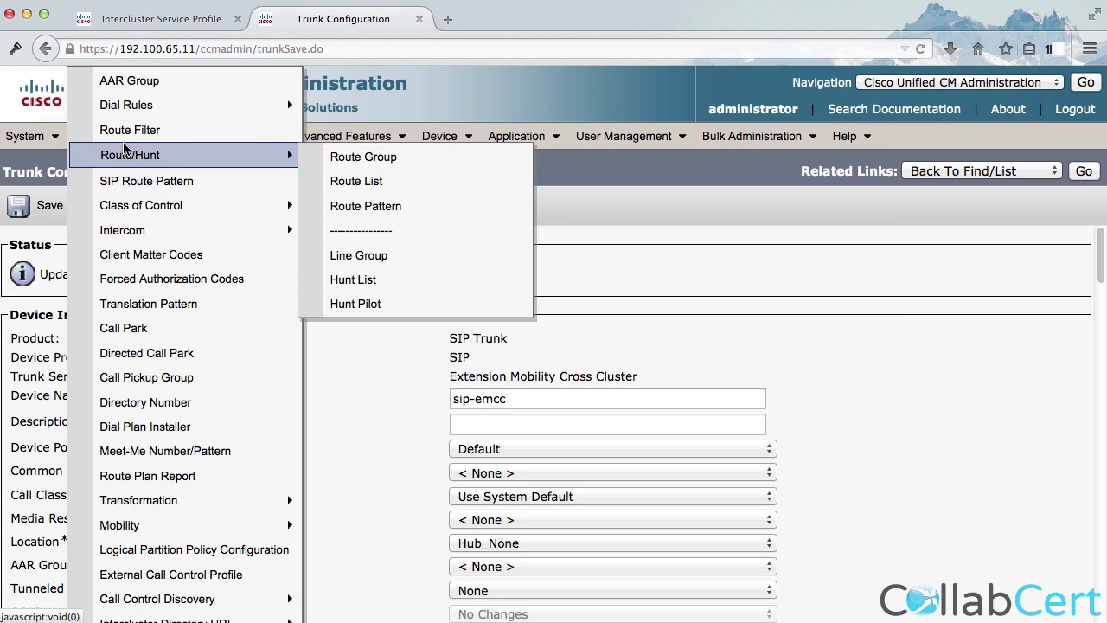
{"action": "mouse_move", "coordinate": [136, 208]}
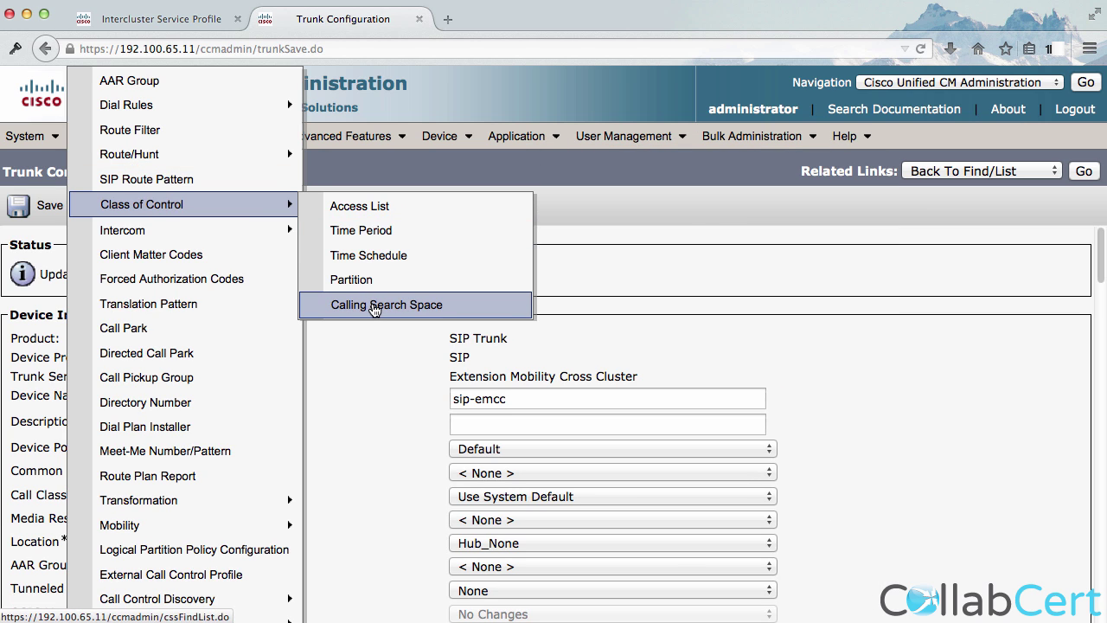
{"action": "left_click", "coordinate": [313, 378]}
{"action": "left_click", "coordinate": [571, 277]}
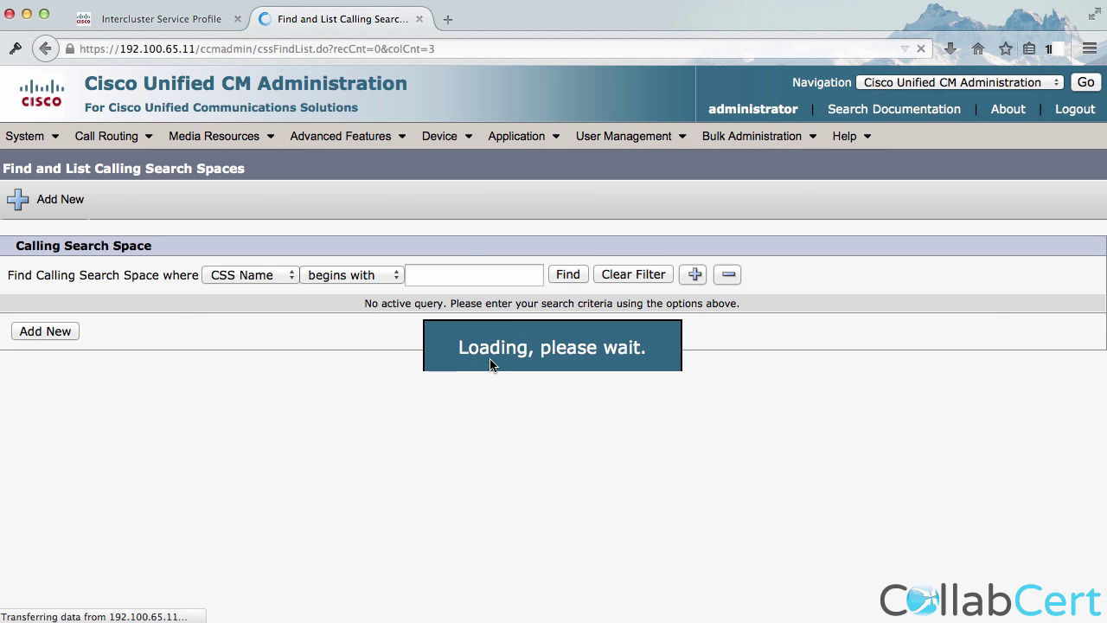
{"action": "left_click", "coordinate": [206, 474]}
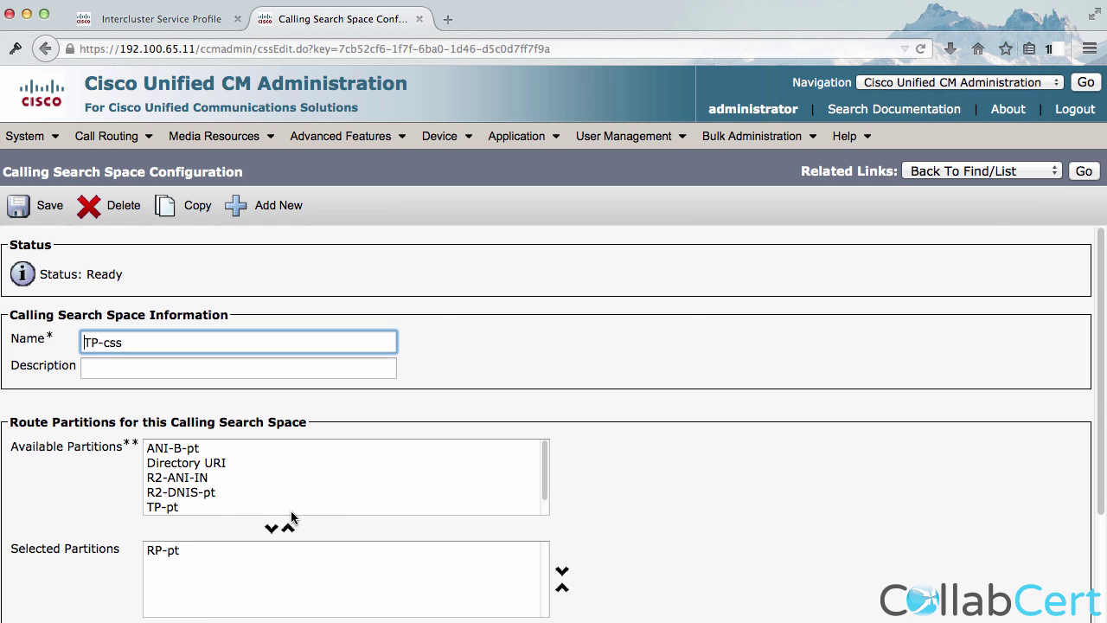
{"action": "left_click", "coordinate": [185, 550]}
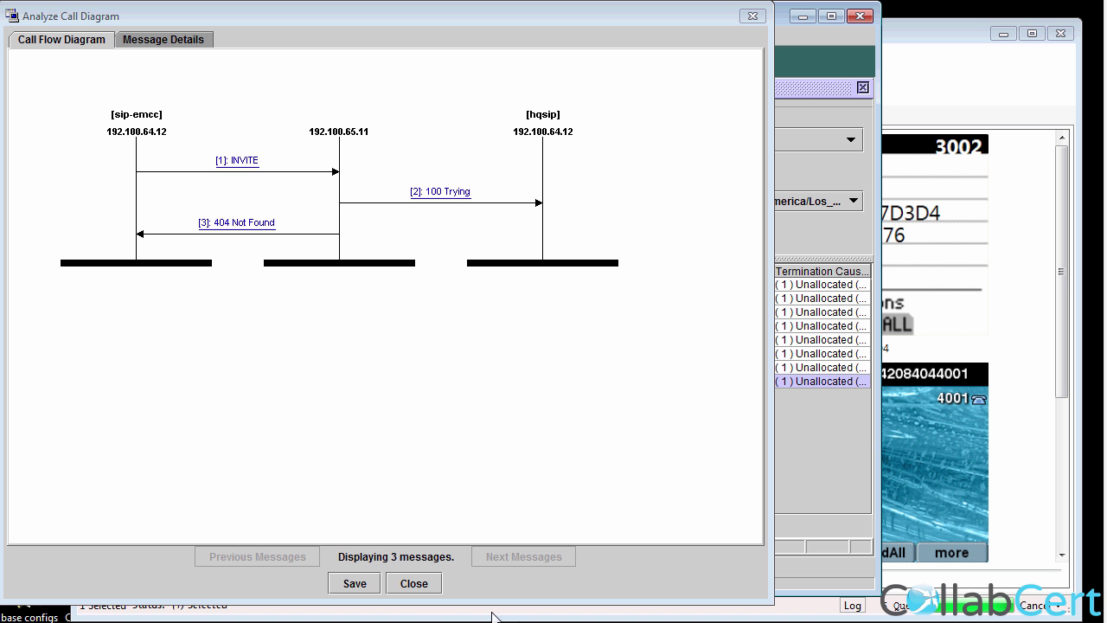
Close the Analyze Call Diagram showing the sip-emcc INVITE rejected with 404 Not Found.
{"action": "left_click", "coordinate": [411, 582]}
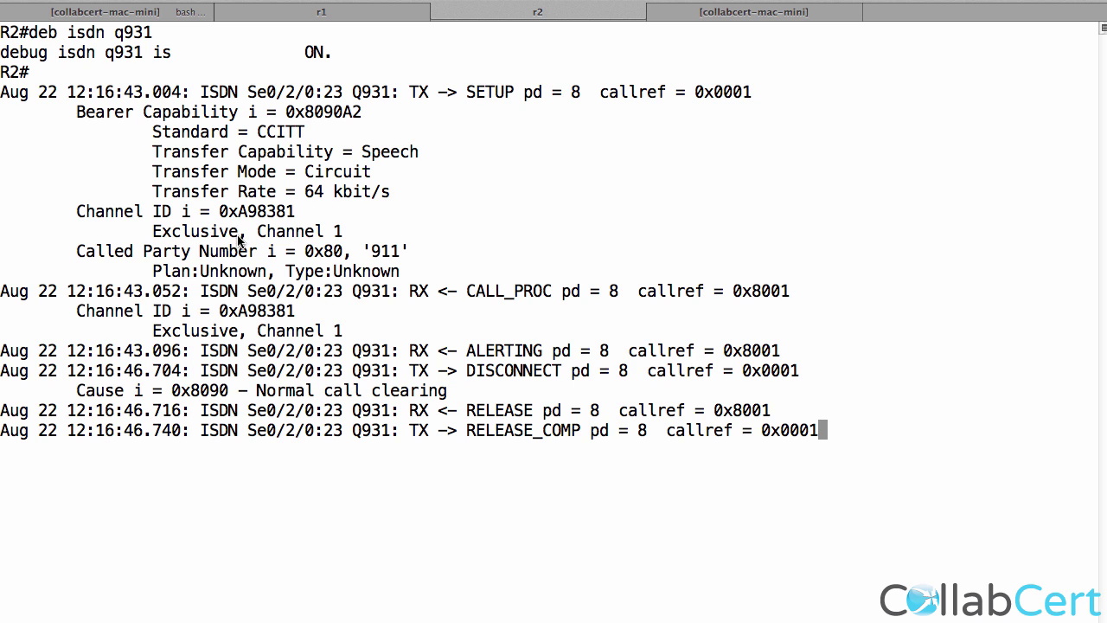
{"action": "left_click_drag", "start_coordinate": [173, 192], "coordinate": [277, 229]}
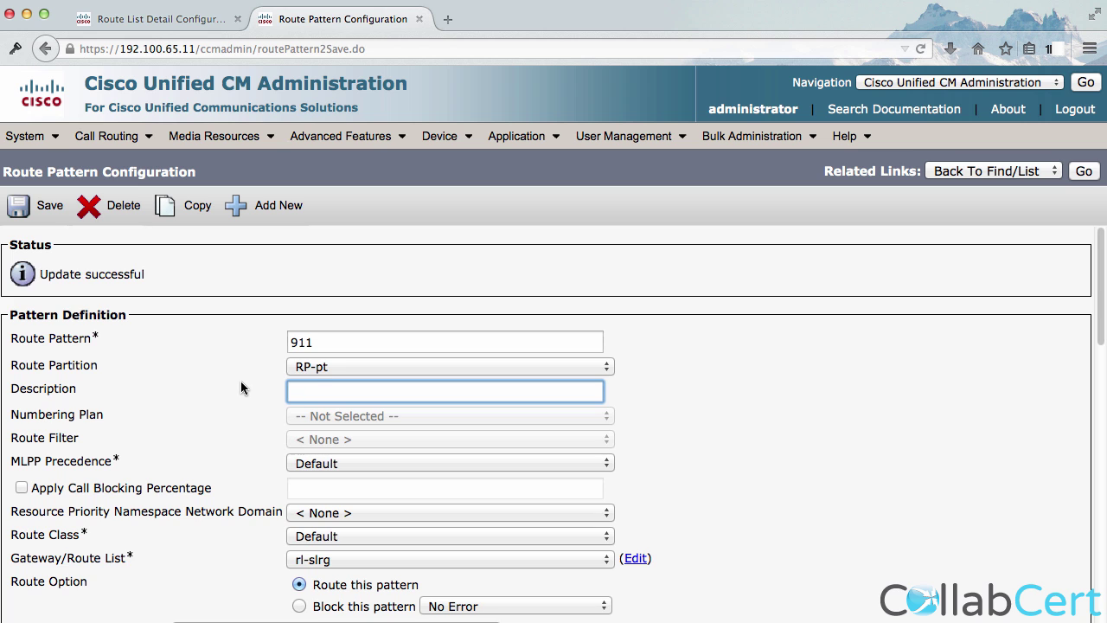
Clear the XXXXXXX Calling Party Transform Mask on the 911 route pattern.
{"action": "scroll", "coordinate": [240, 388], "scroll_direction": "down", "scroll_amount": 8}
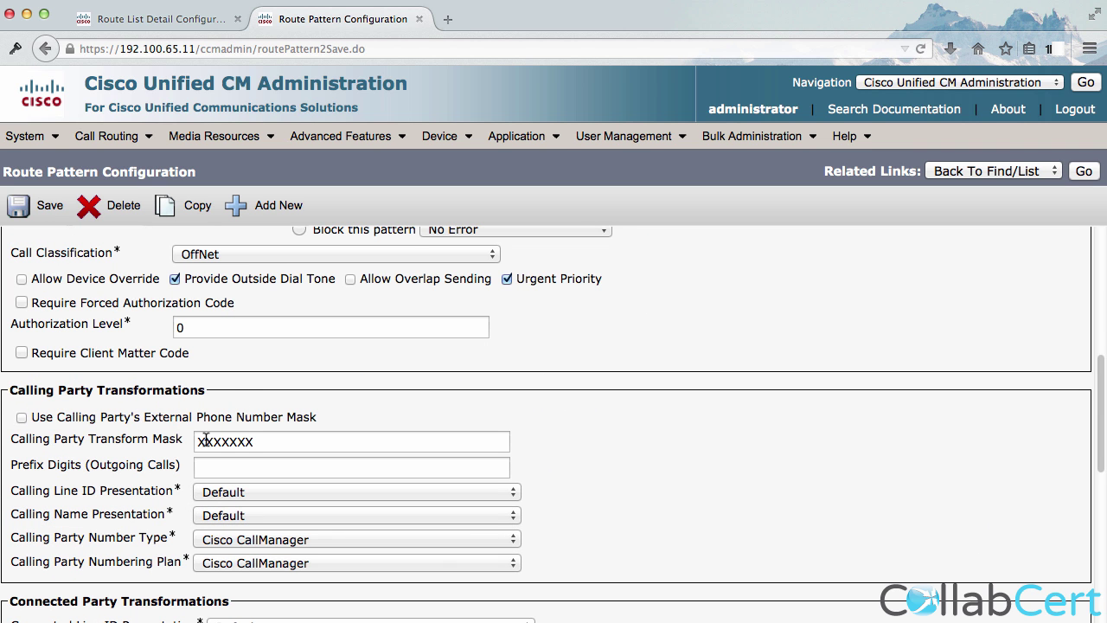
{"action": "left_click_drag", "start_coordinate": [220, 442], "coordinate": [208, 444]}
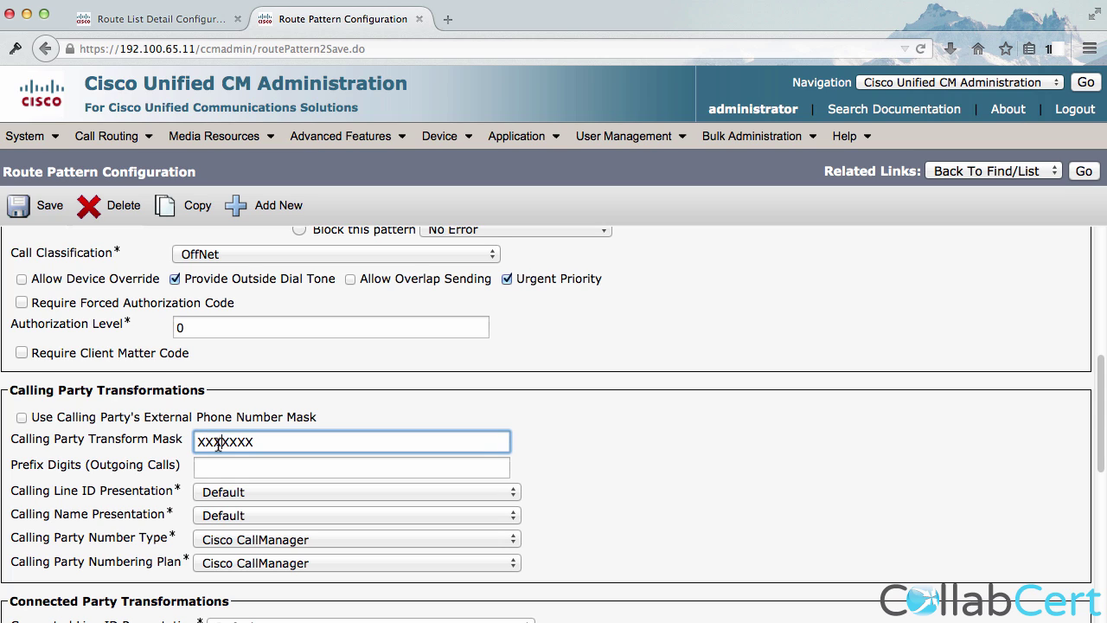
{"action": "double_click", "coordinate": [219, 443]}
{"action": "key", "text": "BackSpace"}
Enter +1408202 as outgoing Prefix Digits, save the pattern, and clear the old debug output.
{"action": "left_click", "coordinate": [320, 468]}
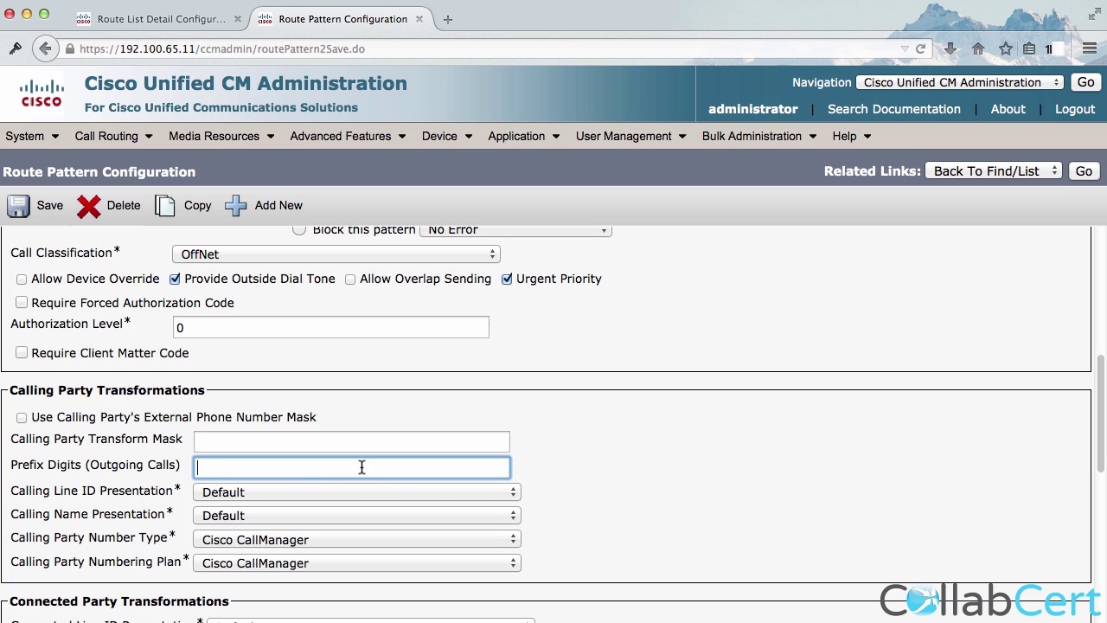
{"action": "type", "text": "+140"}
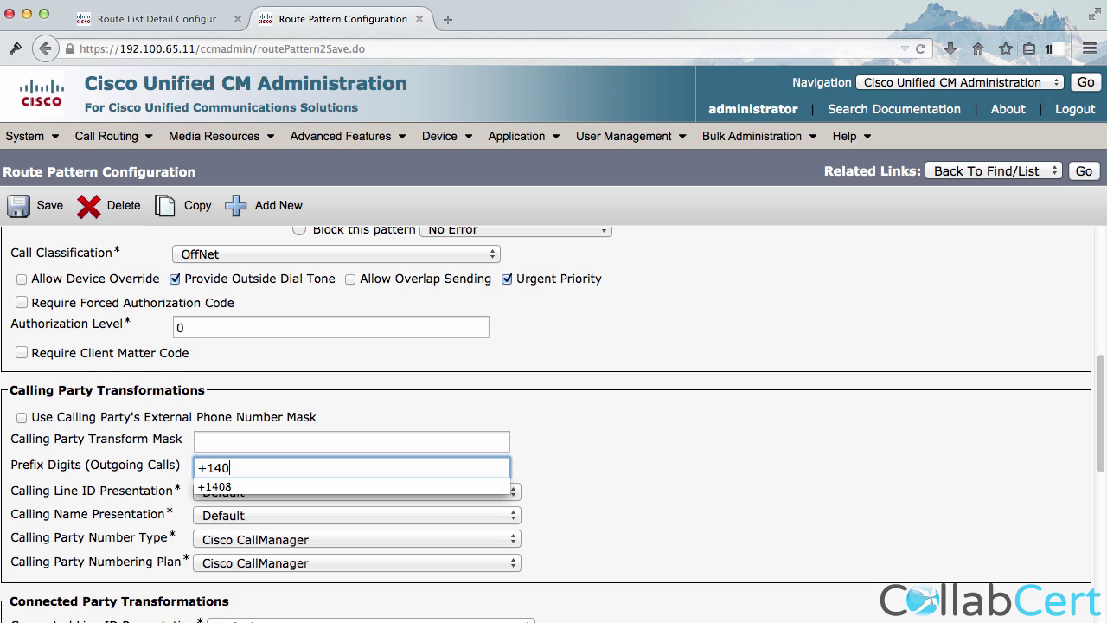
{"action": "type", "text": "8202"}
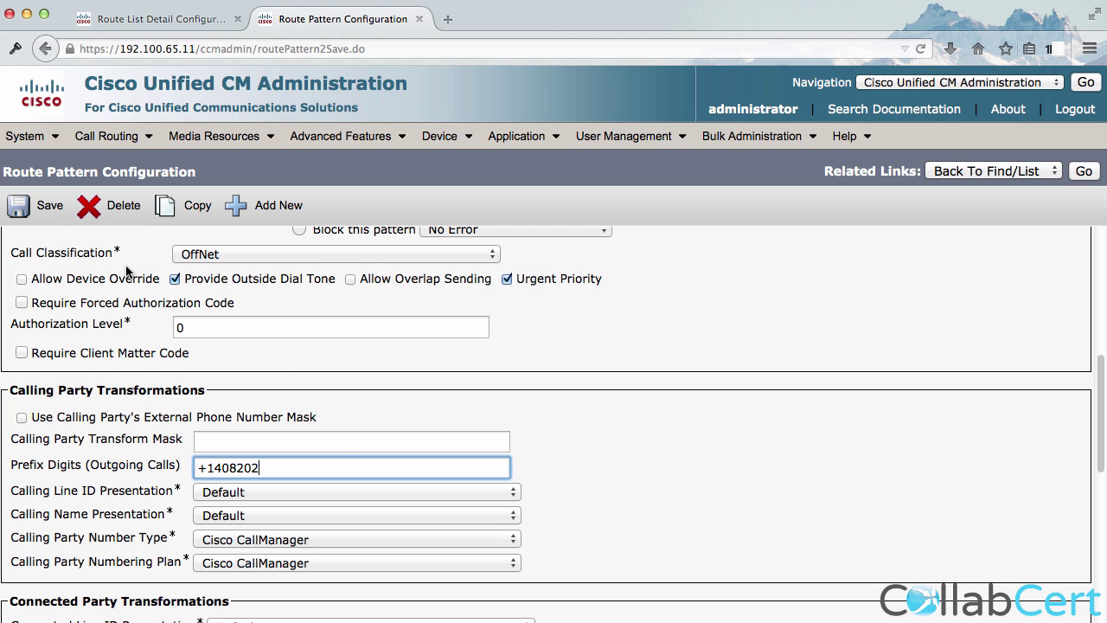
{"action": "left_click", "coordinate": [52, 208]}
{"action": "left_click", "coordinate": [744, 315]}
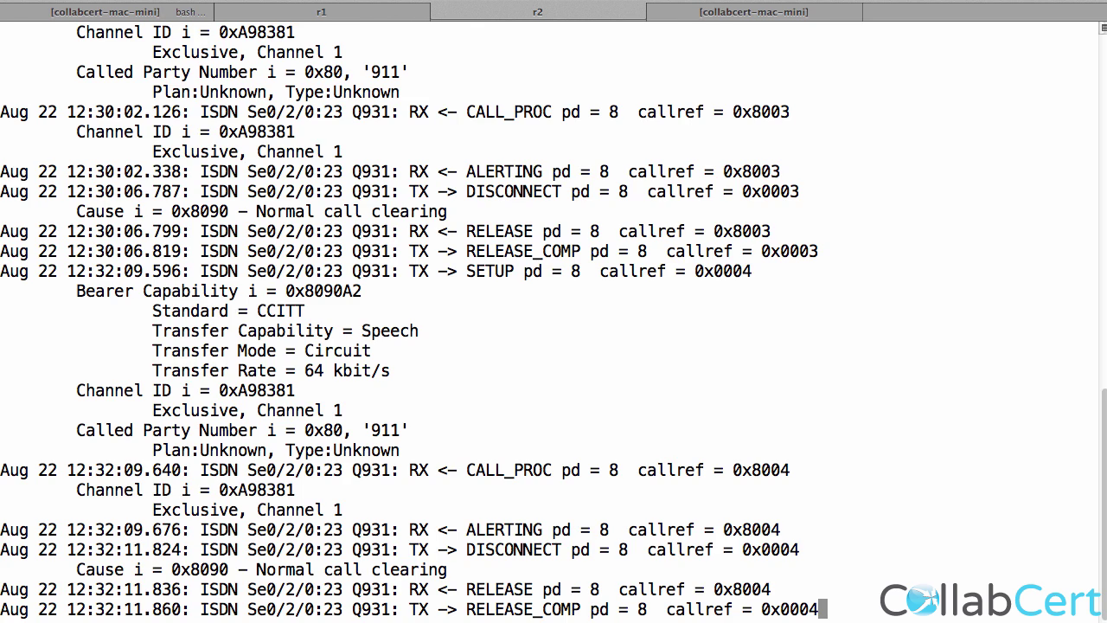
{"action": "key", "text": "super+k"}
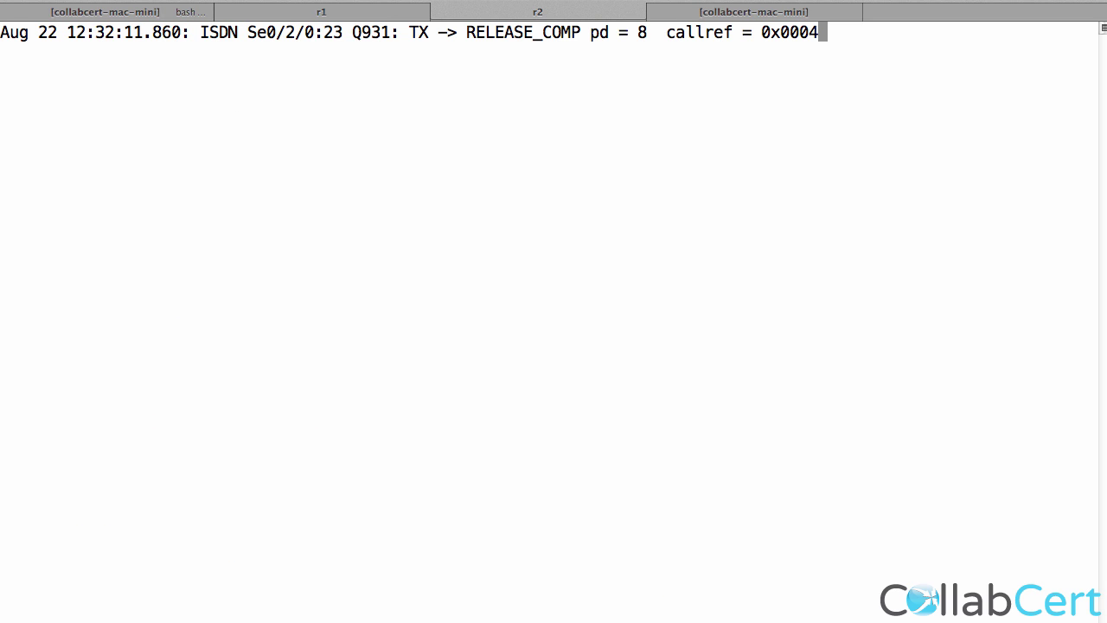
Highlight the calling number carrying the 1408202 prefix in the Q.931 debug of the 911 call.
{"action": "double_click", "coordinate": [413, 213]}
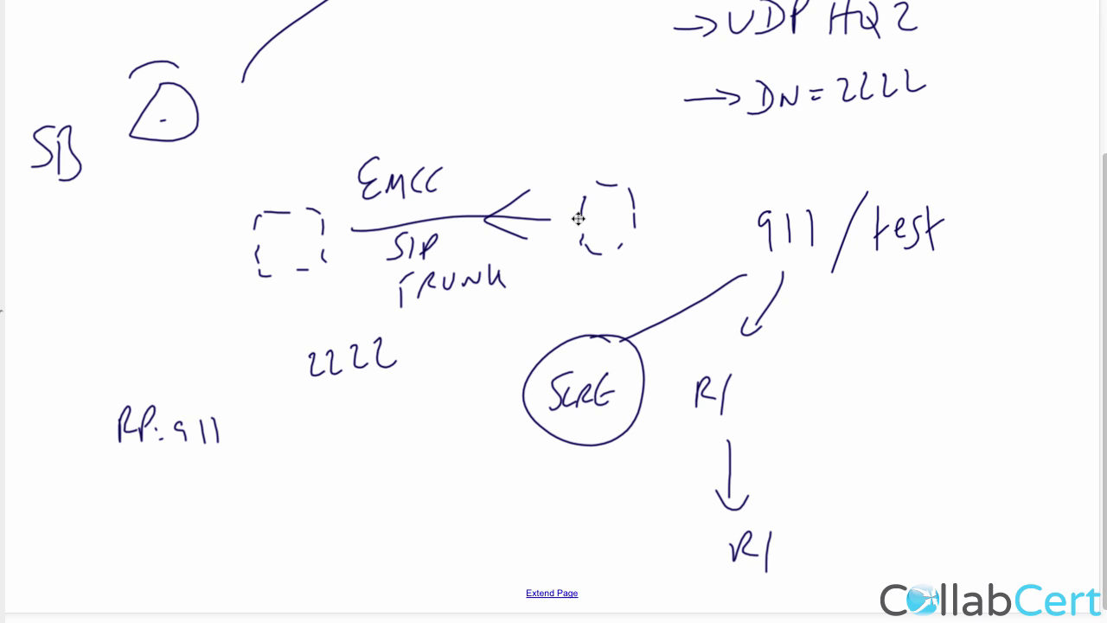
Draw arrows from the EMCC trunk box down to RP:911 and onward below it.
{"action": "left_click_drag", "start_coordinate": [589, 218], "coordinate": [544, 213]}
{"action": "mouse_move", "coordinate": [235, 279]}
{"action": "left_mouse_down"}
{"action": "mouse_move", "coordinate": [206, 292]}
{"action": "mouse_move", "coordinate": [178, 365]}
{"action": "mouse_move", "coordinate": [196, 361]}
{"action": "left_mouse_up"}
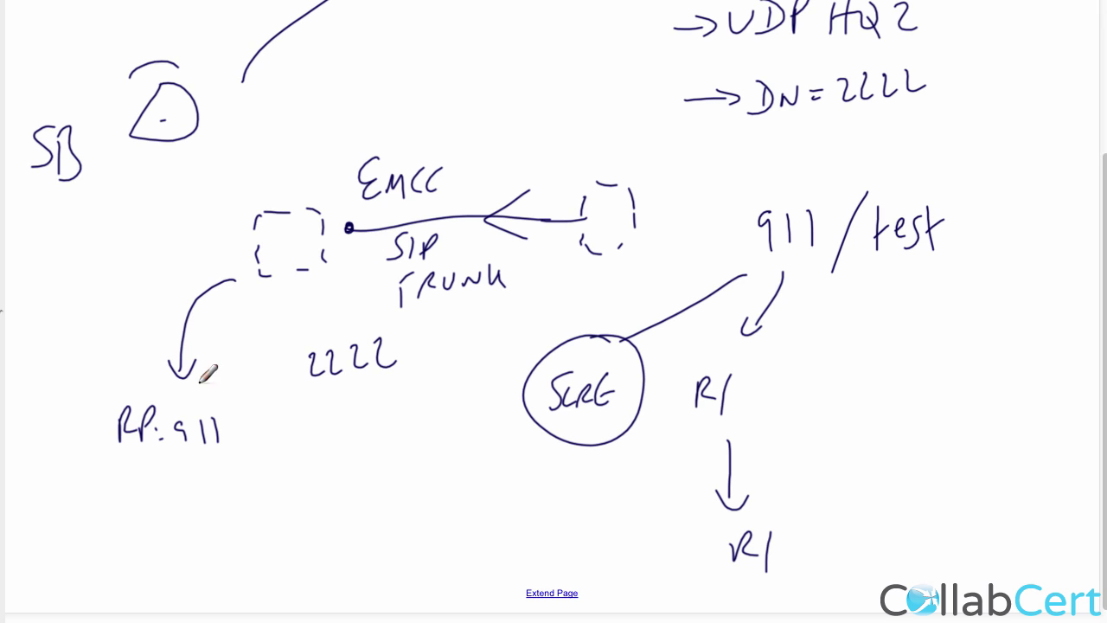
{"action": "left_click_drag", "start_coordinate": [164, 463], "coordinate": [153, 519]}
{"action": "left_click_drag", "start_coordinate": [143, 501], "coordinate": [162, 509]}
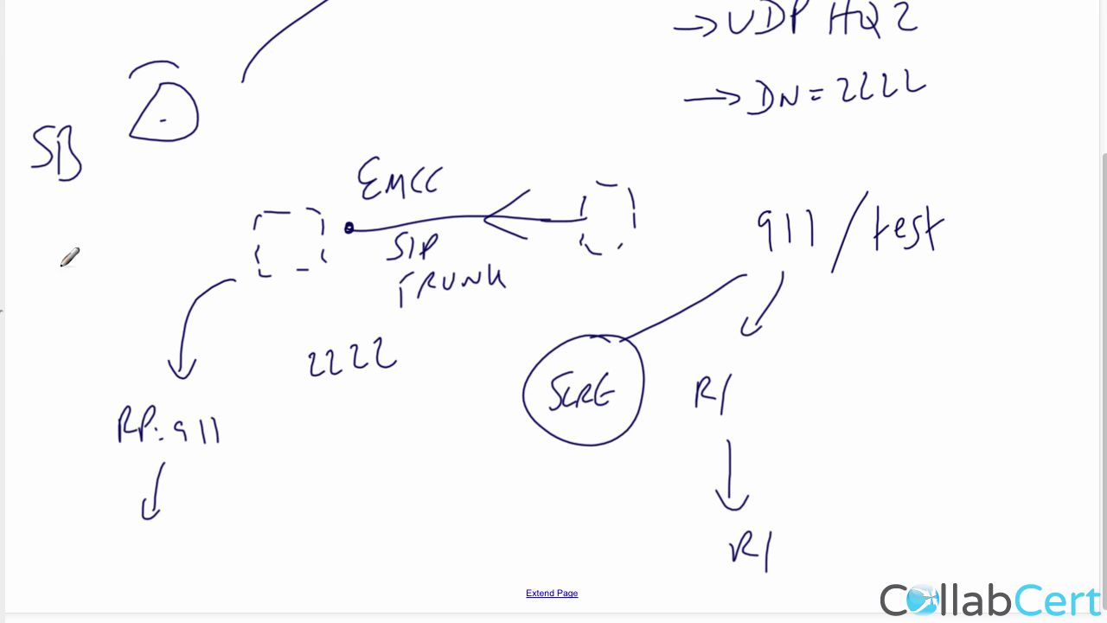
Draw a user stick figure with head, body, legs and arms under SB.
{"action": "left_click_drag", "start_coordinate": [71, 241], "coordinate": [69, 243]}
{"action": "mouse_move", "coordinate": [71, 281]}
{"action": "left_mouse_down"}
{"action": "mouse_move", "coordinate": [73, 325]}
{"action": "mouse_move", "coordinate": [52, 347]}
{"action": "left_mouse_up"}
{"action": "left_click_drag", "start_coordinate": [70, 321], "coordinate": [91, 340]}
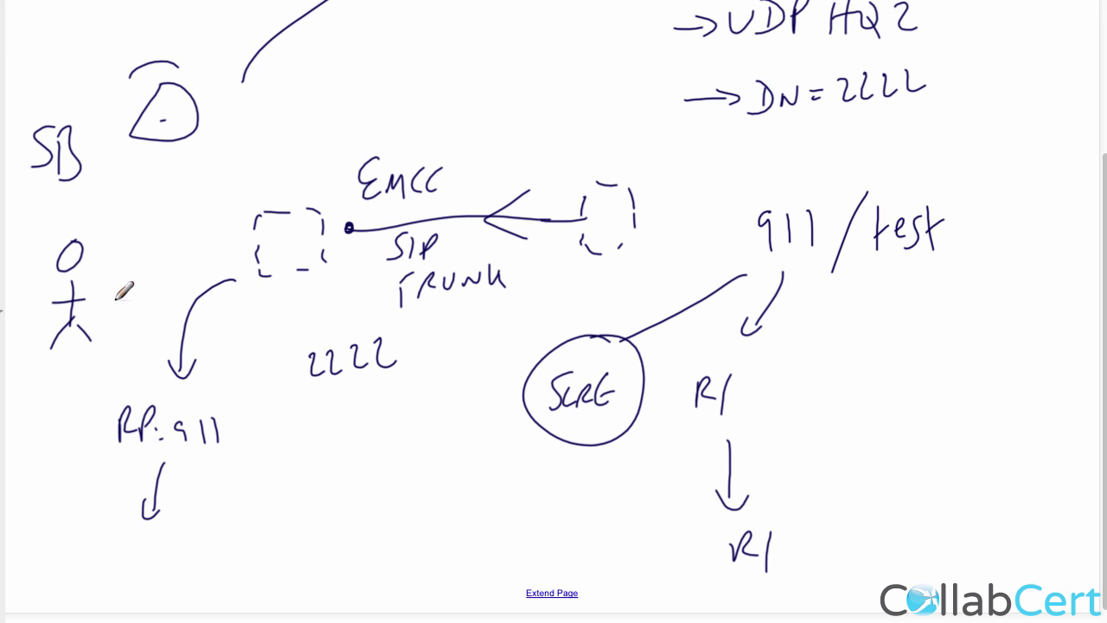
{"action": "left_click_drag", "start_coordinate": [53, 303], "coordinate": [87, 299]}
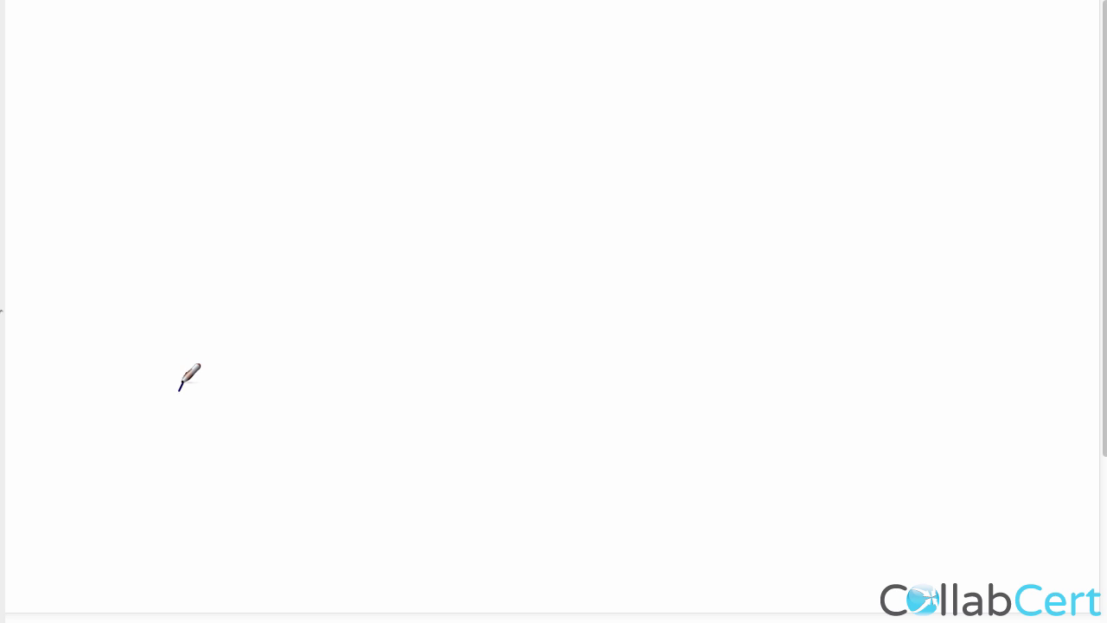
Sketch a phone with a long curved arrow to the upper right, labelled VP and HC.
{"action": "mouse_move", "coordinate": [179, 391]}
{"action": "left_mouse_down"}
{"action": "mouse_move", "coordinate": [193, 392]}
{"action": "mouse_move", "coordinate": [204, 361]}
{"action": "mouse_move", "coordinate": [331, 263]}
{"action": "mouse_move", "coordinate": [734, 132]}
{"action": "mouse_move", "coordinate": [710, 162]}
{"action": "left_mouse_up"}
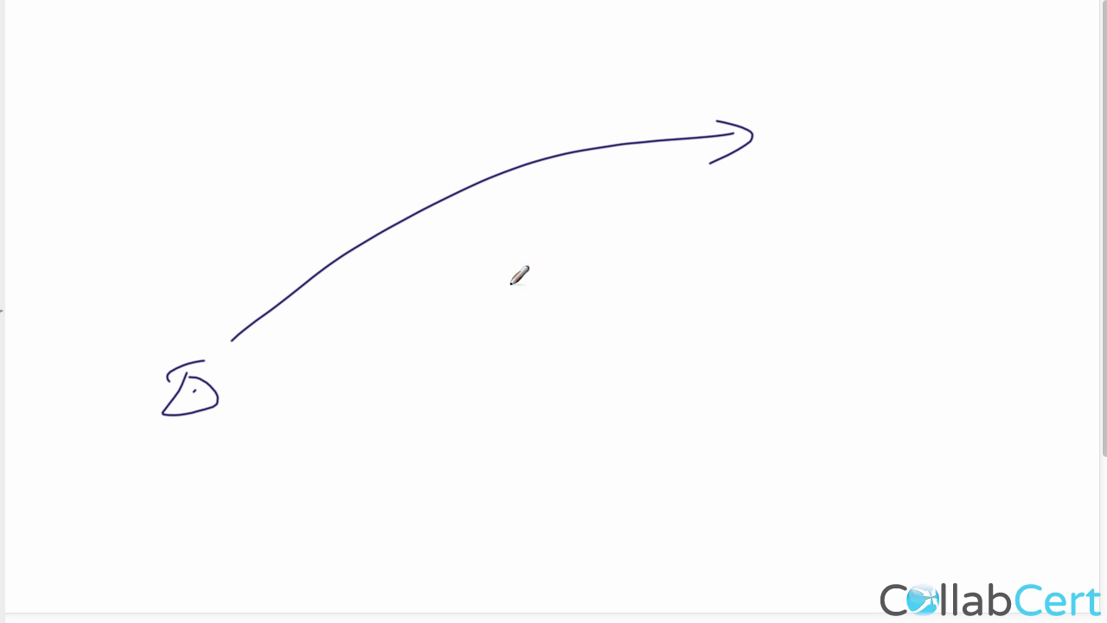
{"action": "left_click_drag", "start_coordinate": [93, 474], "coordinate": [110, 457]}
{"action": "left_click_drag", "start_coordinate": [130, 497], "coordinate": [128, 474]}
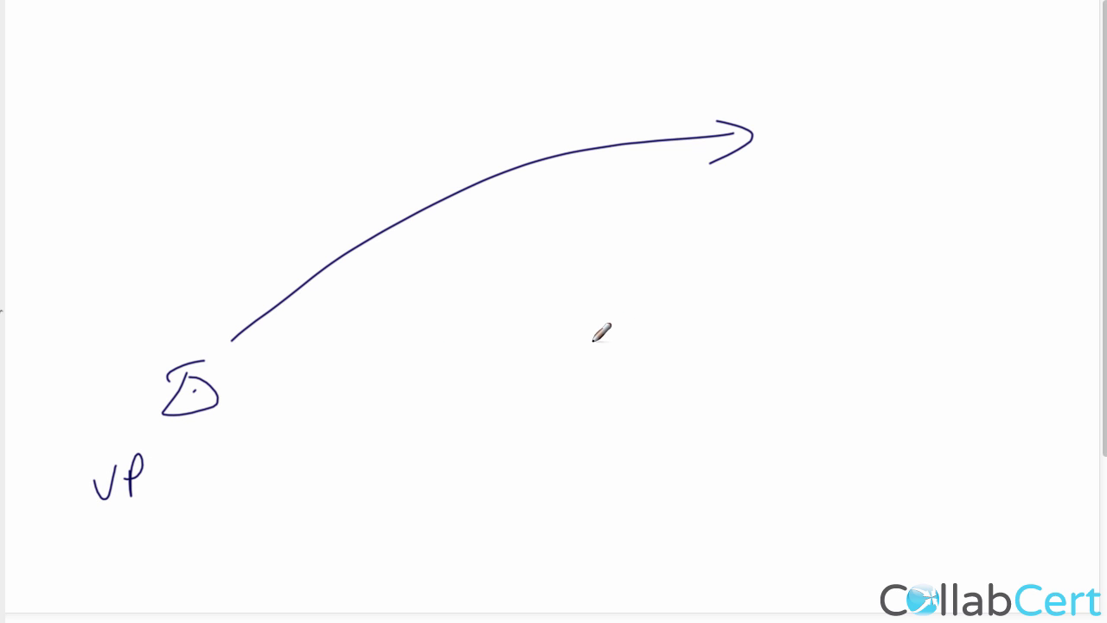
{"action": "mouse_move", "coordinate": [866, 119]}
{"action": "left_mouse_down"}
{"action": "mouse_move", "coordinate": [866, 163]}
{"action": "mouse_move", "coordinate": [884, 165]}
{"action": "left_mouse_up"}
{"action": "left_click_drag", "start_coordinate": [867, 141], "coordinate": [917, 159]}
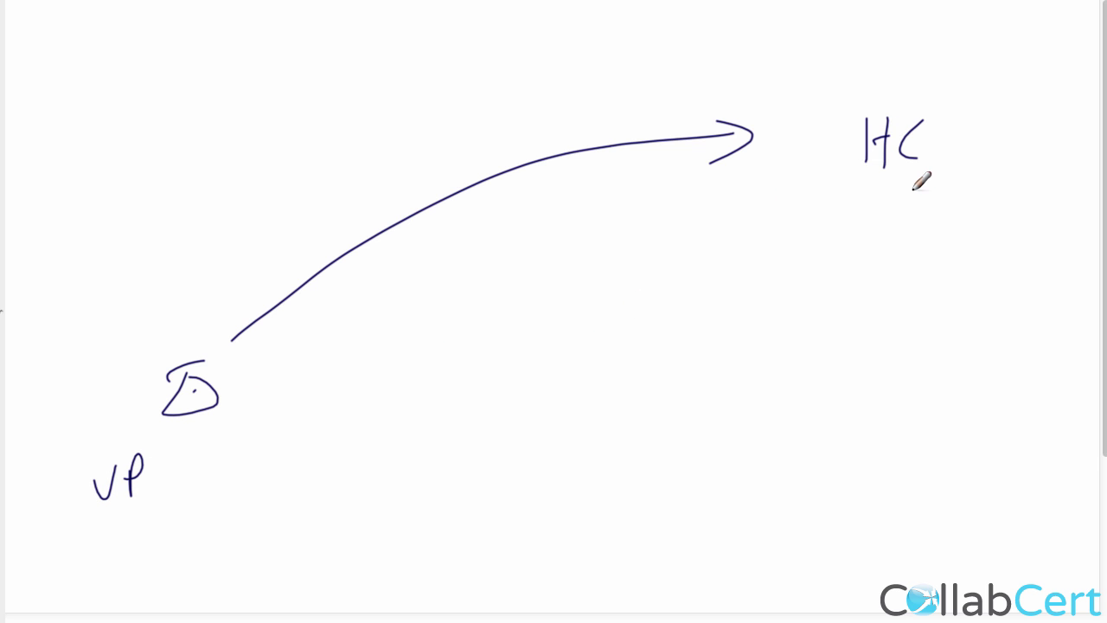